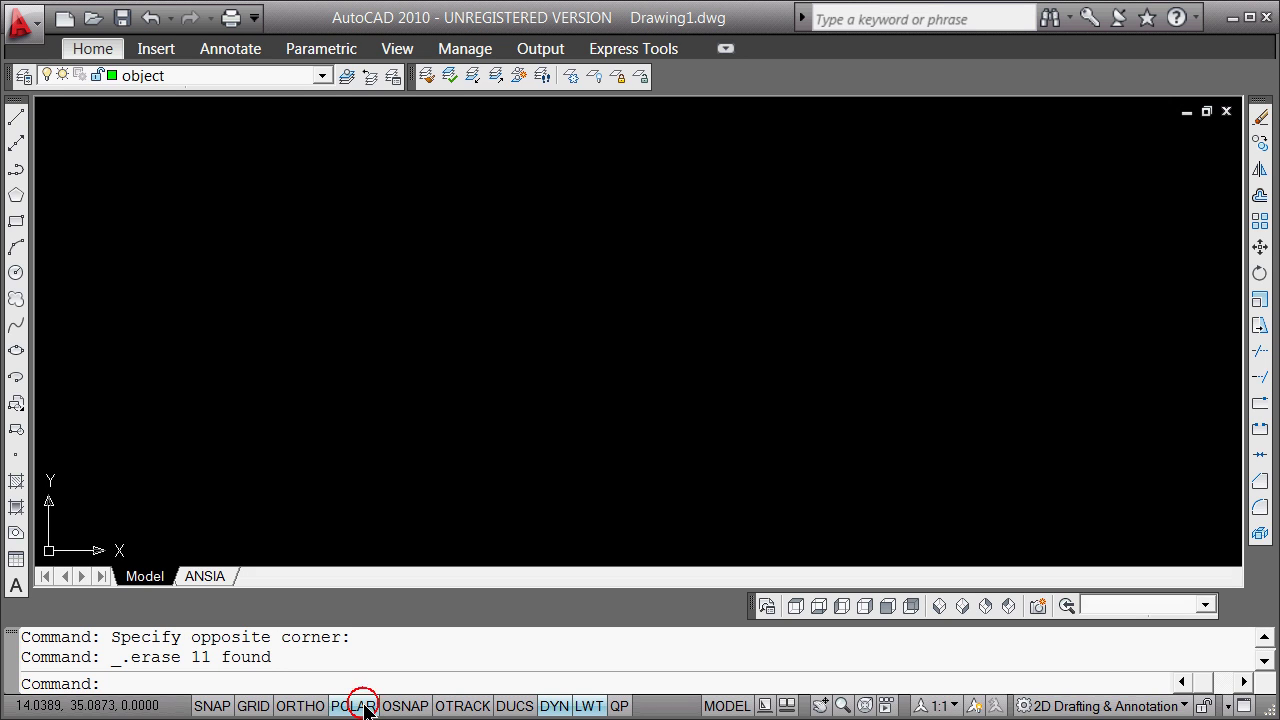
- Turn off polar tracking and dynamic input
{"action": "left_click", "coordinate": [363, 708]}
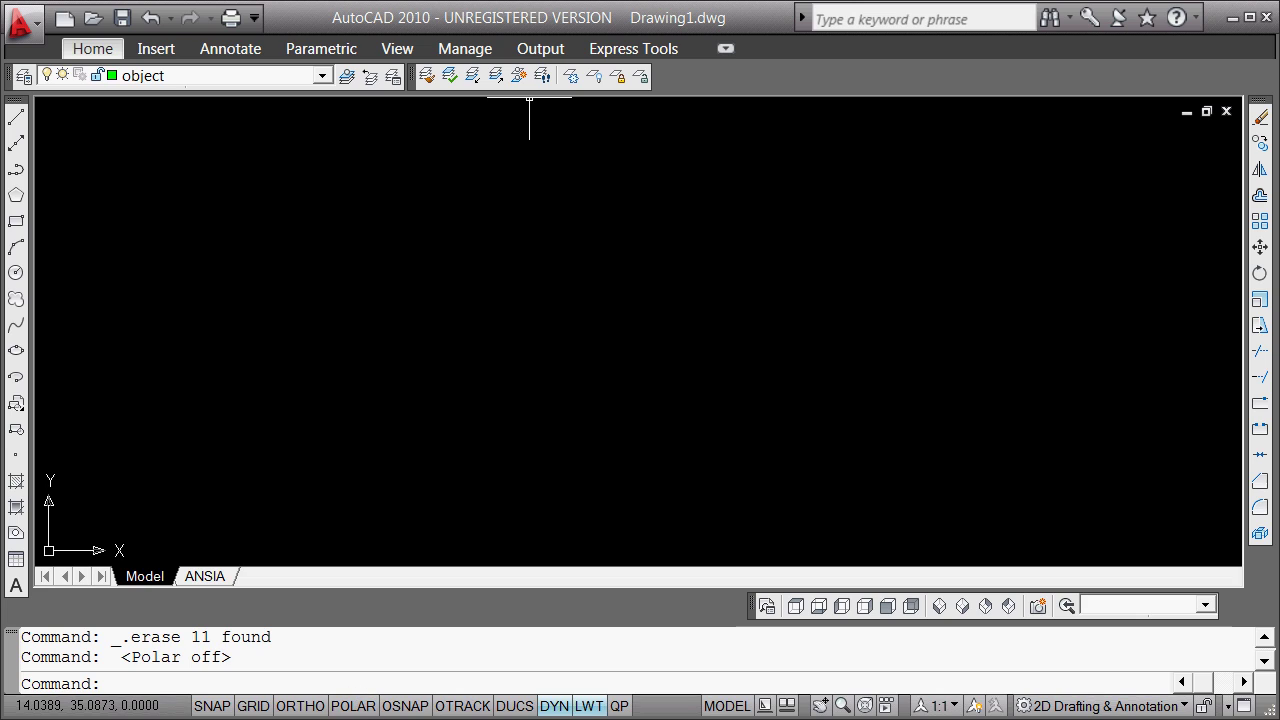
{"action": "left_click", "coordinate": [563, 708]}
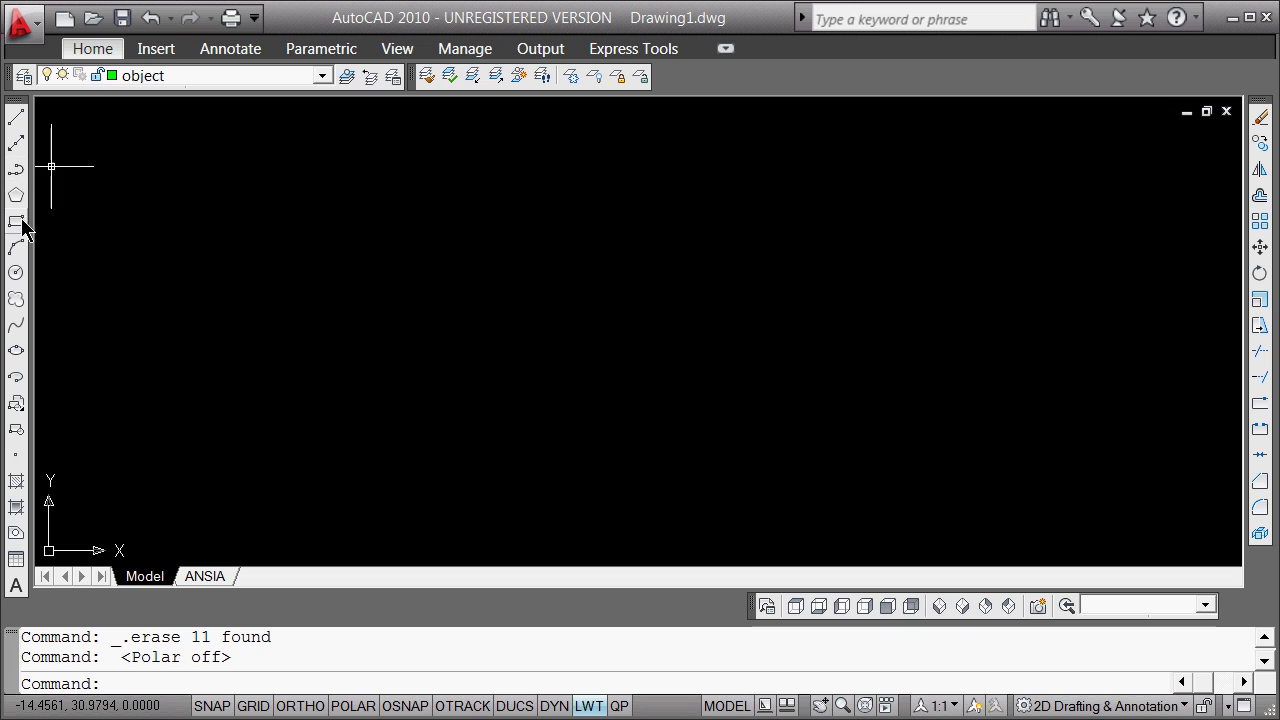
- Draw a rectangle 9.8 wide by 6.8 high on the view layer using relative coordinates @9.8,6.8
{"action": "left_click", "coordinate": [321, 77]}
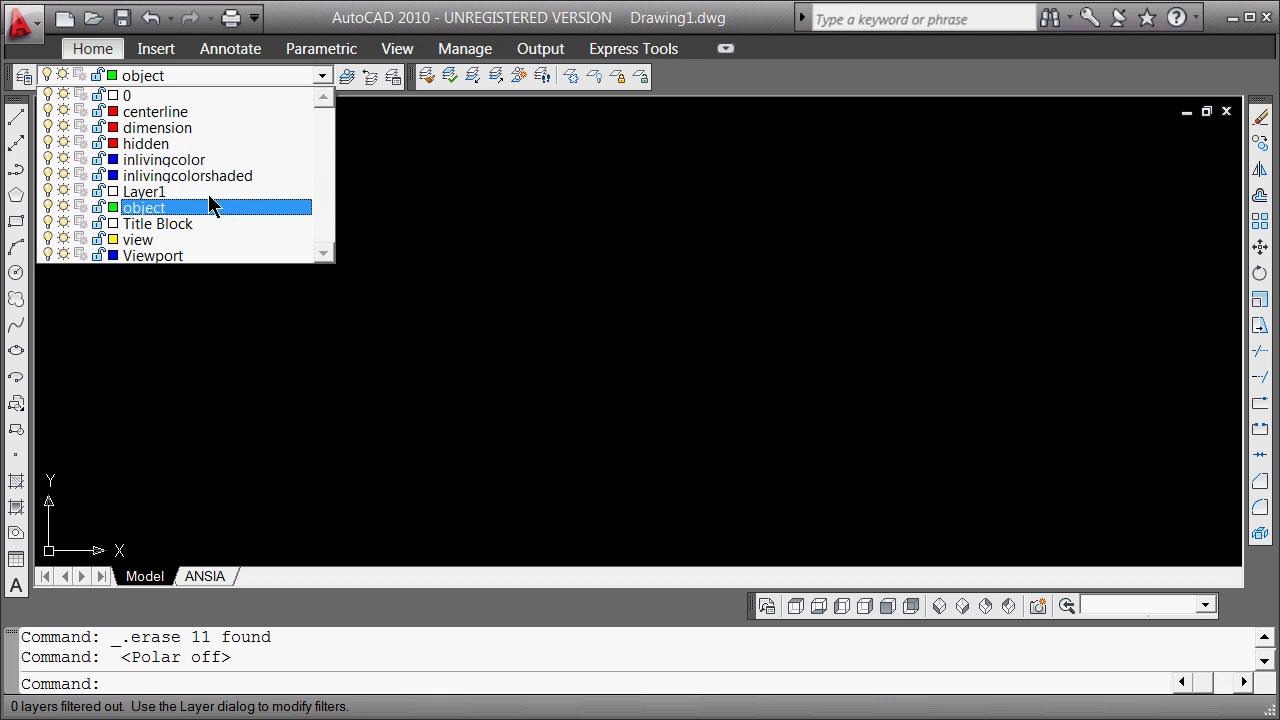
{"action": "left_click", "coordinate": [200, 235]}
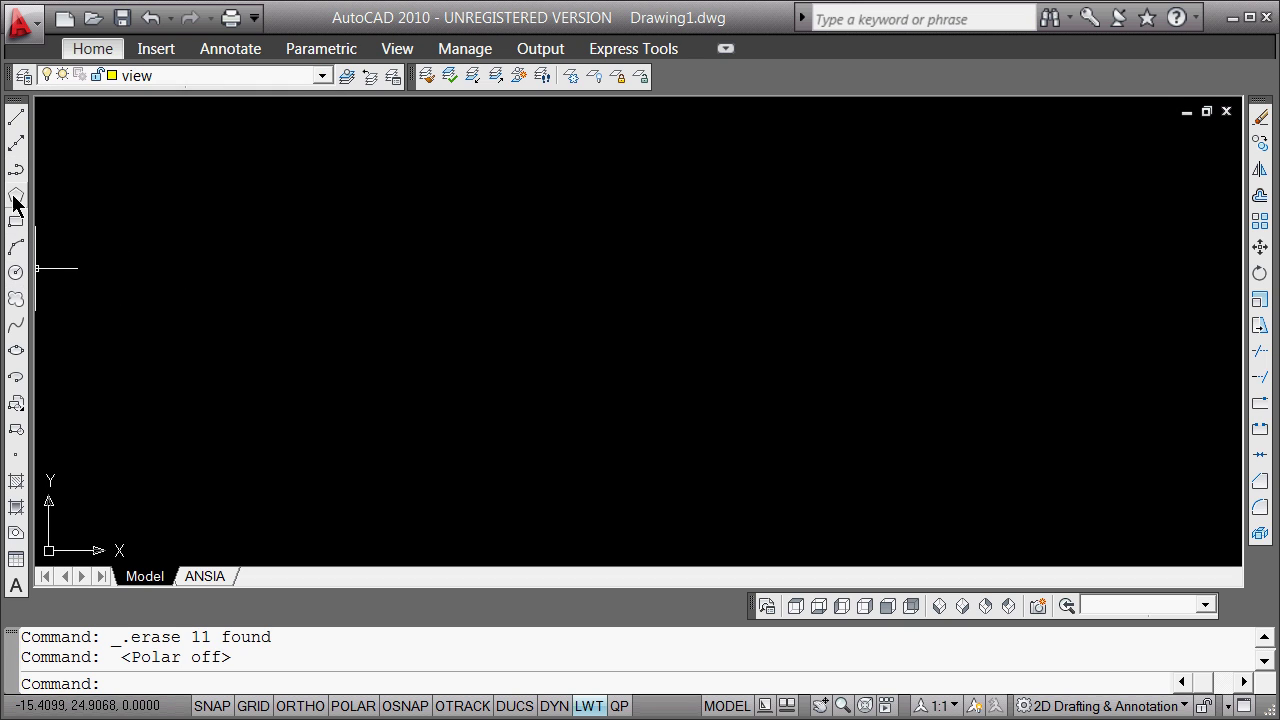
{"action": "left_click", "coordinate": [360, 553]}
{"action": "left_click", "coordinate": [343, 487]}
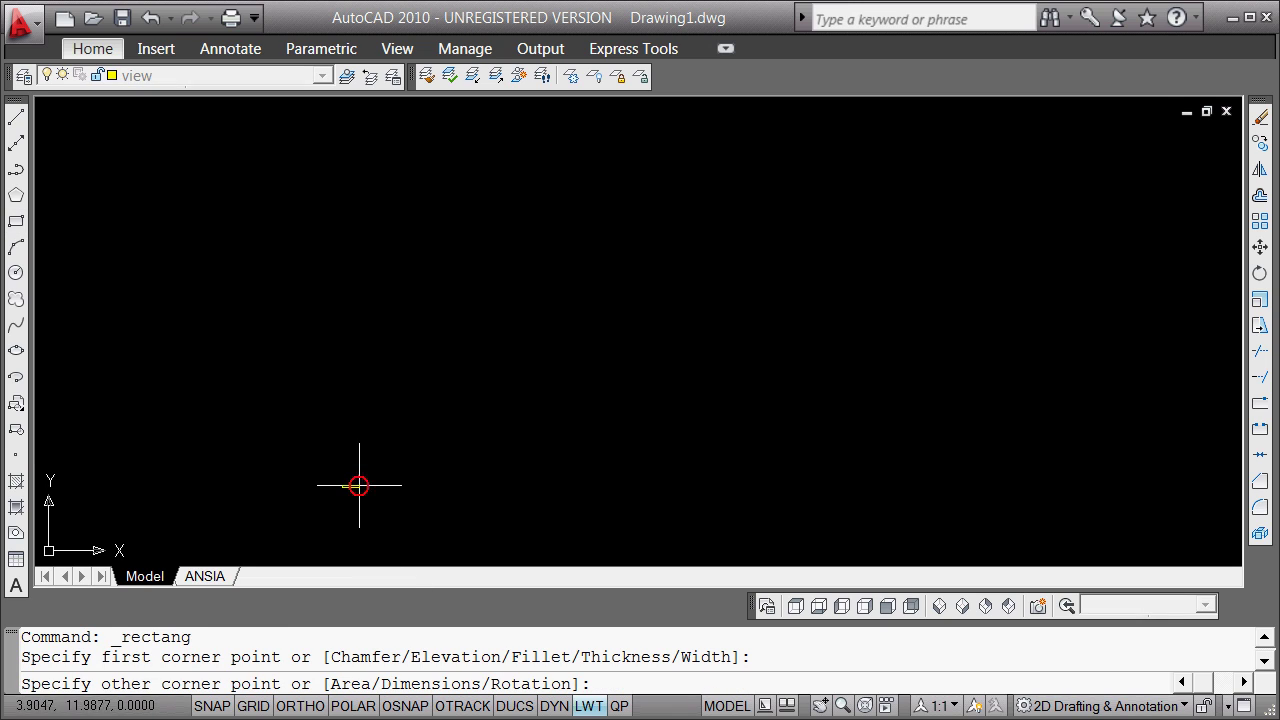
{"action": "type", "text": "@"}
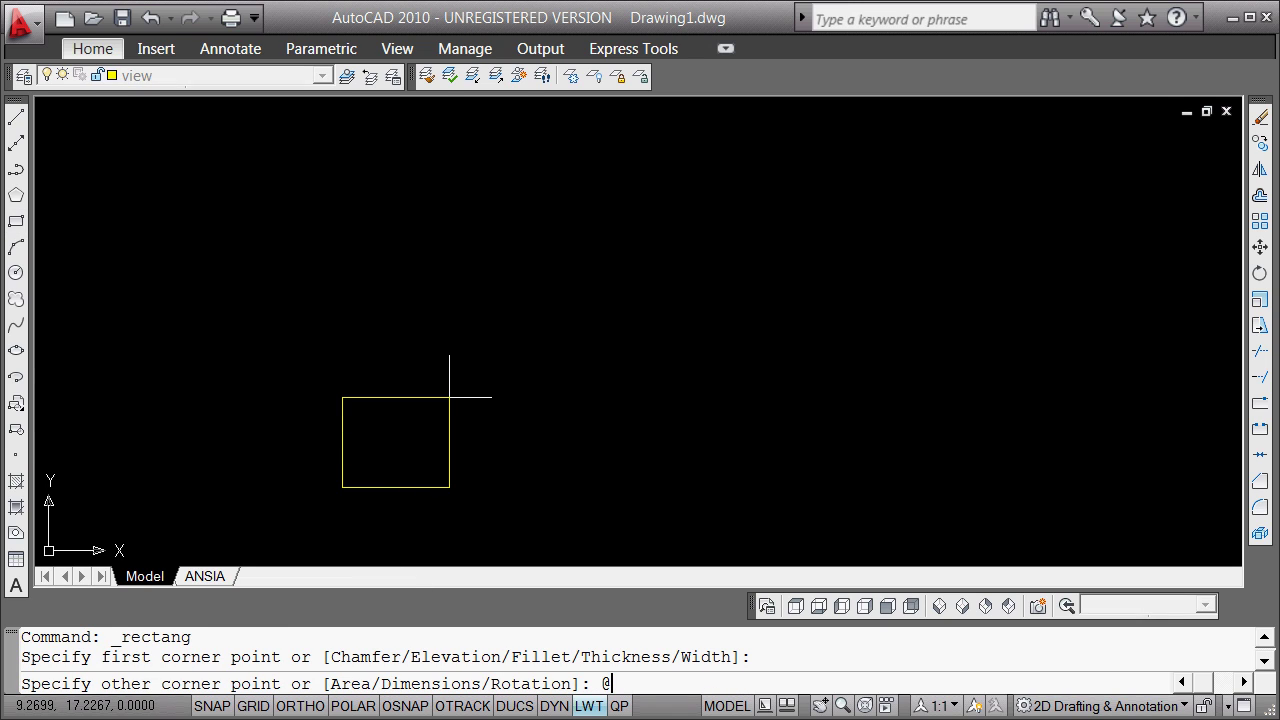
{"action": "type", "text": "9.8,6.8"}
{"action": "key", "text": "Return"}
{"action": "scroll", "coordinate": [455, 460], "scroll_direction": "up", "scroll_amount": 8}
{"action": "scroll", "coordinate": [465, 472], "scroll_direction": "down", "scroll_amount": 8}
{"action": "scroll", "coordinate": [455, 466], "scroll_direction": "up", "scroll_amount": 2}
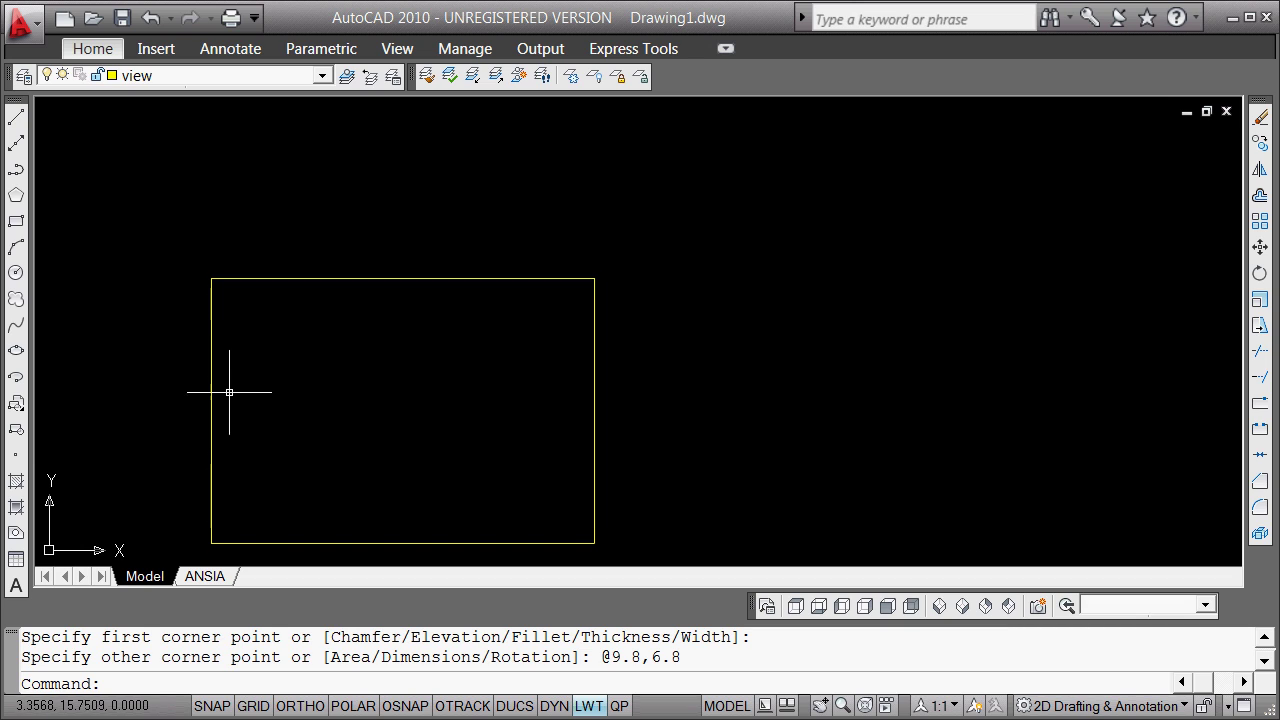
- Draw a rectangle 6 wide by 3 high on the object layer inside the yellow view rectangle, using relative coordinates @6,3
{"action": "left_click", "coordinate": [320, 74]}
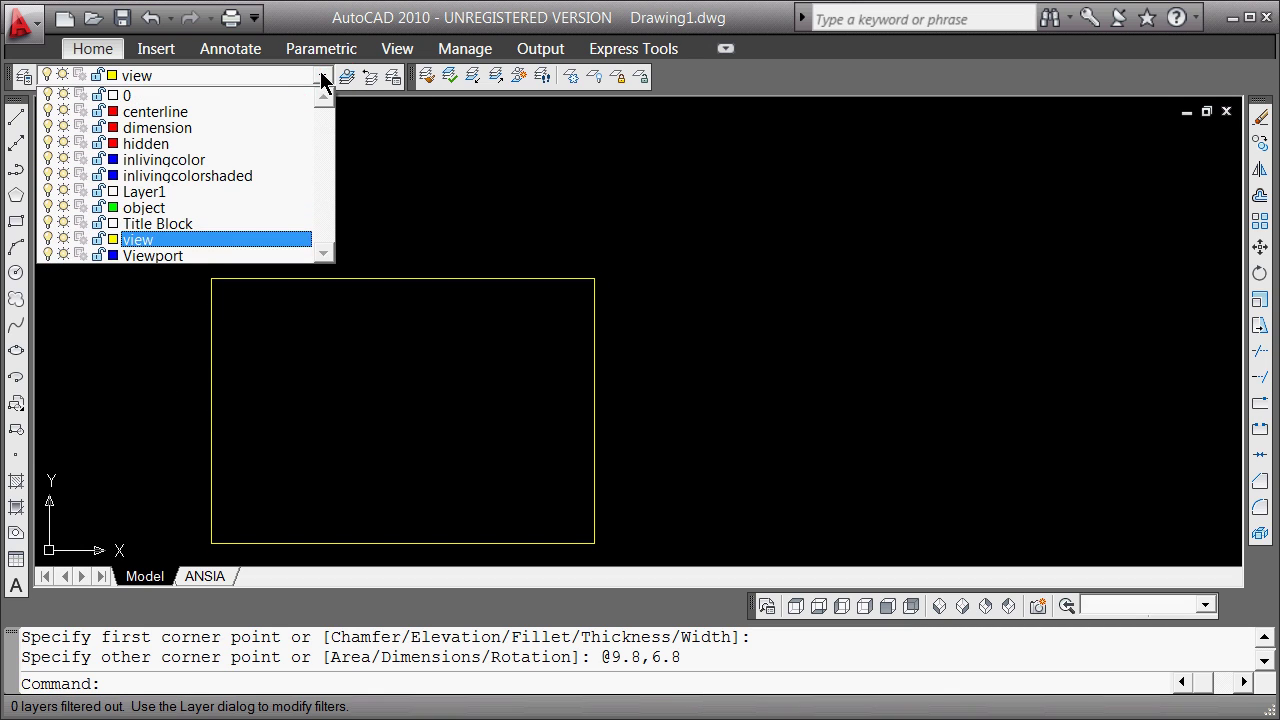
{"action": "left_click", "coordinate": [187, 207]}
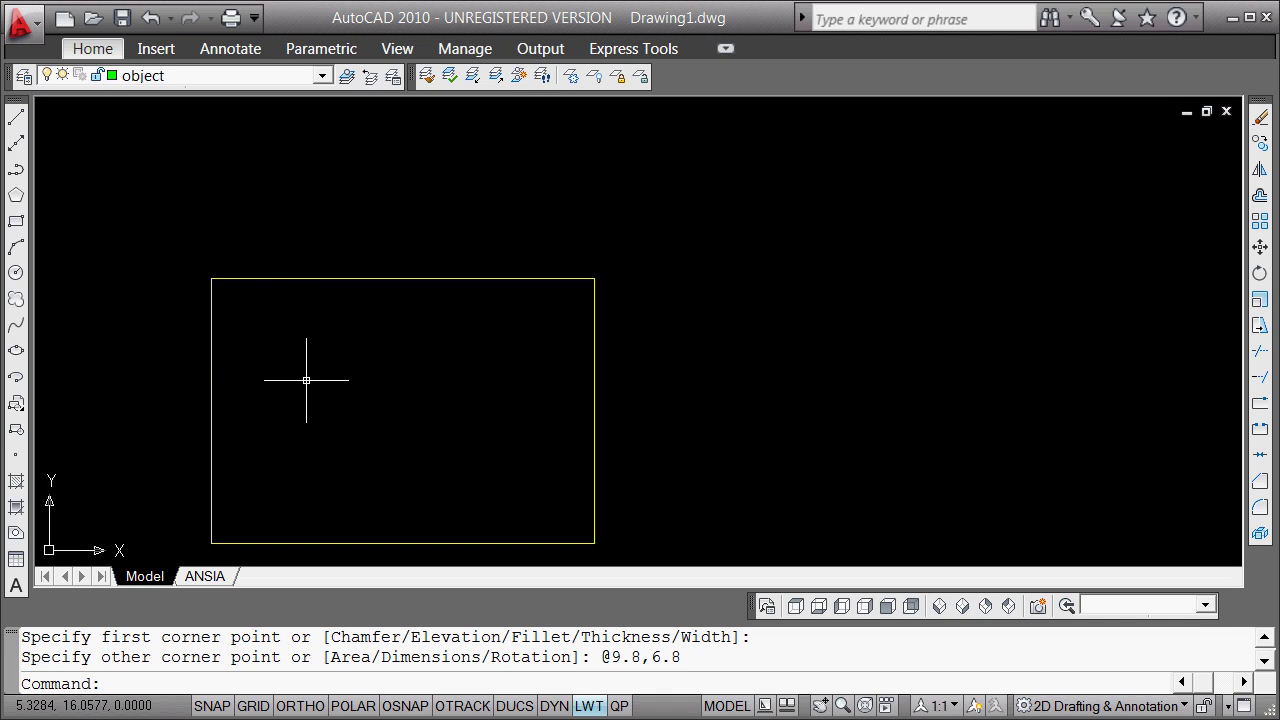
{"action": "left_click", "coordinate": [16, 221]}
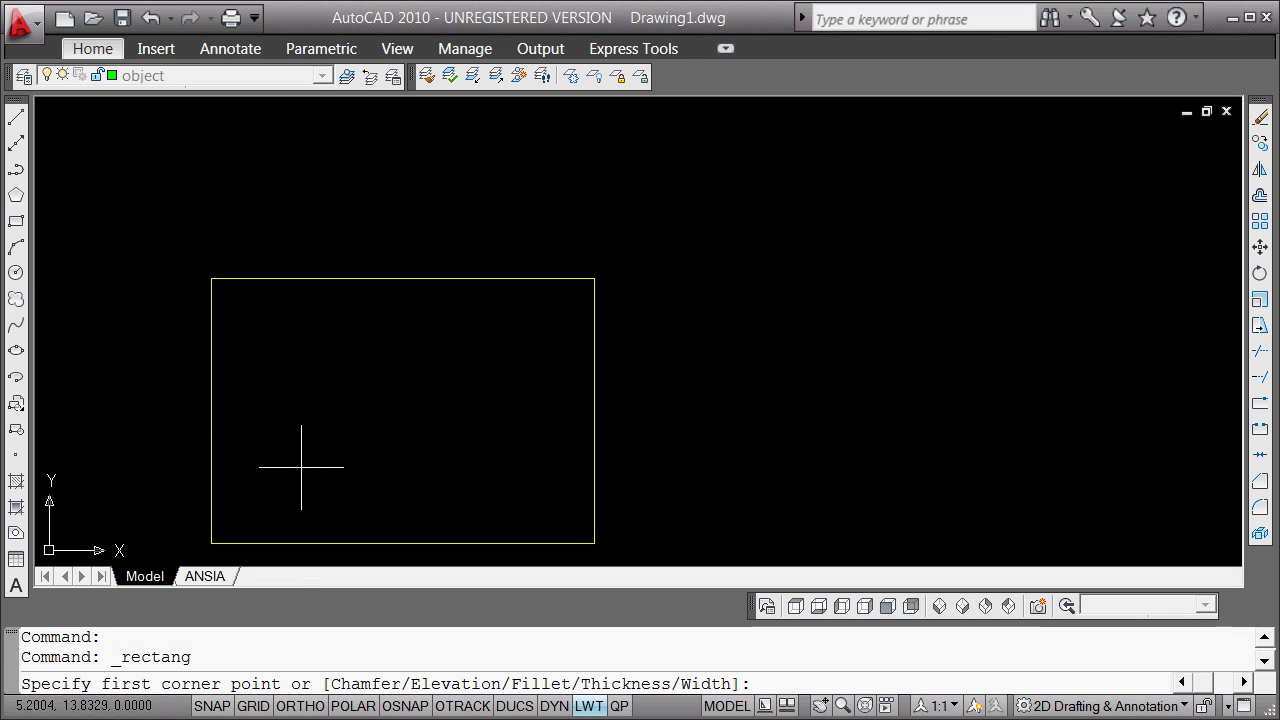
{"action": "left_click", "coordinate": [280, 467]}
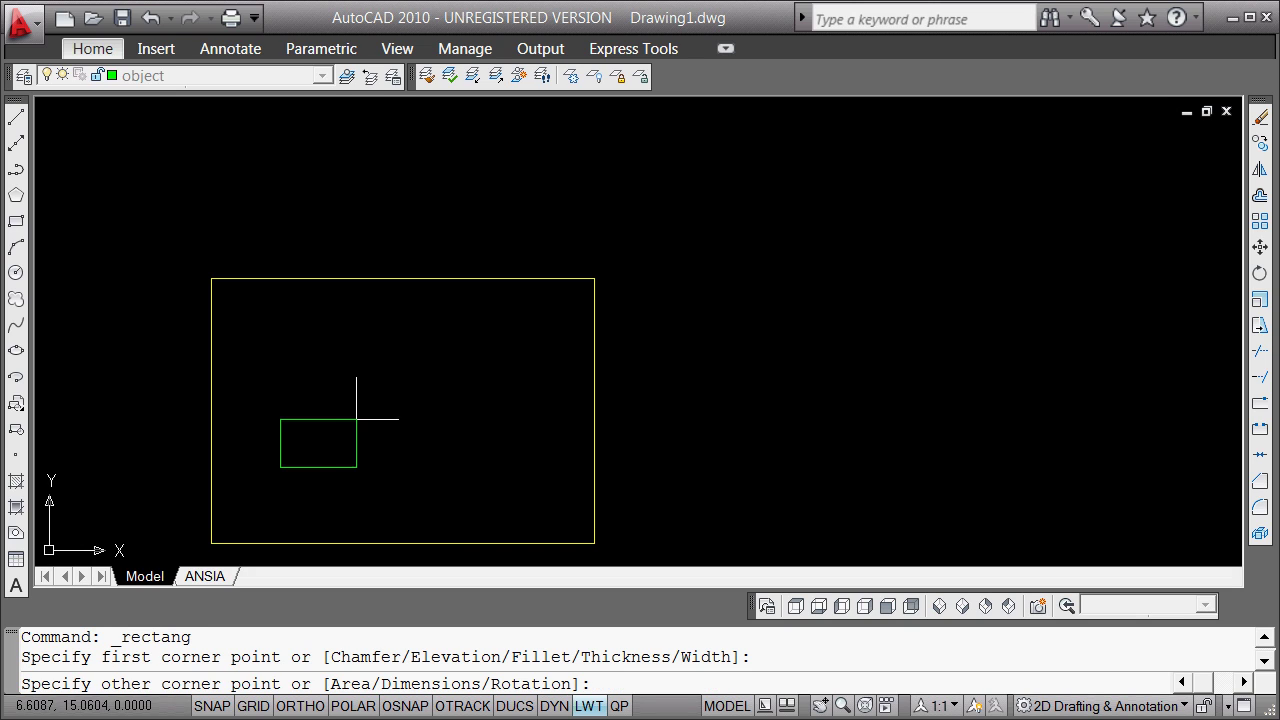
{"action": "type", "text": "@6,3"}
{"action": "key", "text": "Return"}
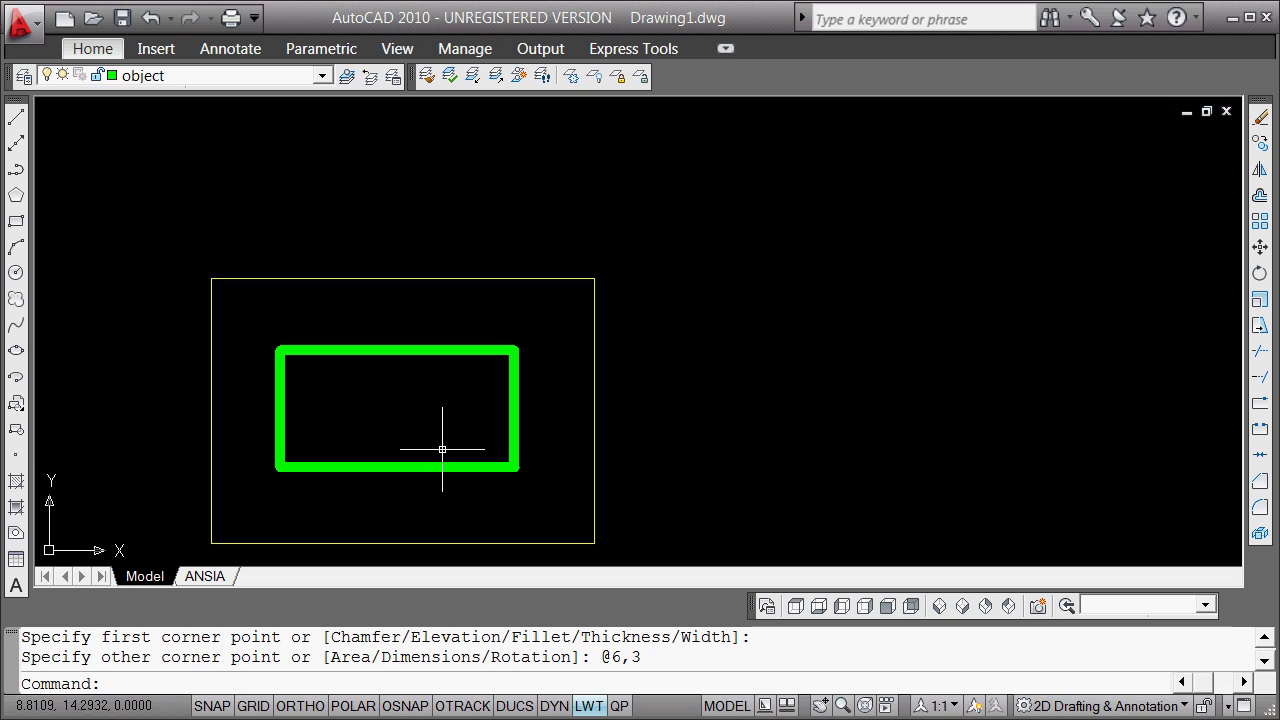
{"action": "left_click", "coordinate": [515, 389]}
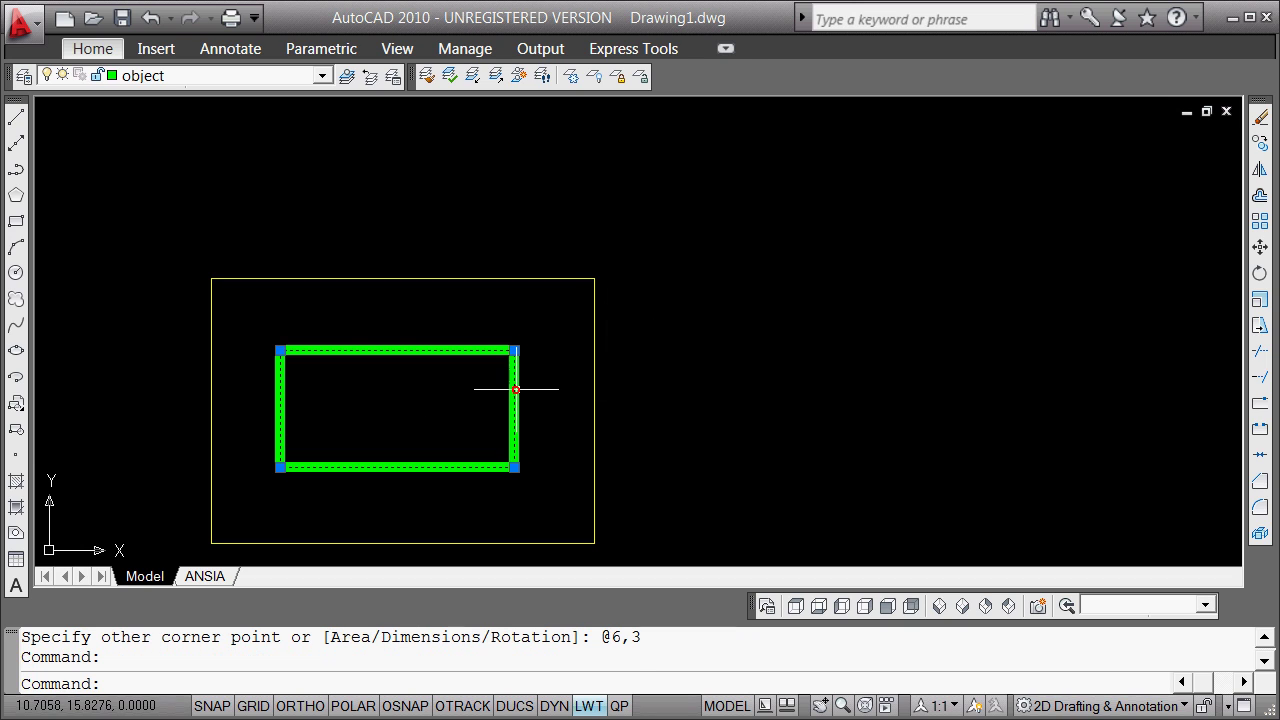
{"action": "right_click", "coordinate": [724, 253]}
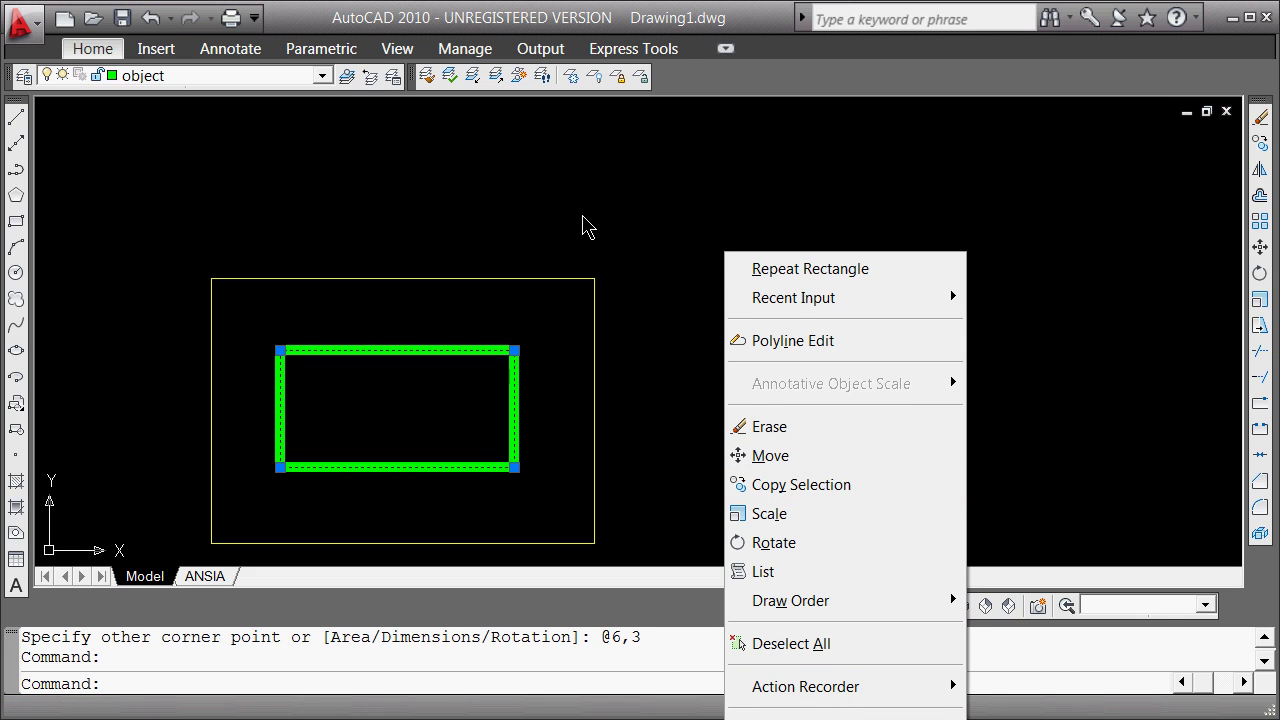
{"action": "left_click", "coordinate": [585, 215]}
{"action": "key", "text": "Escape"}
{"action": "key", "text": "Escape"}
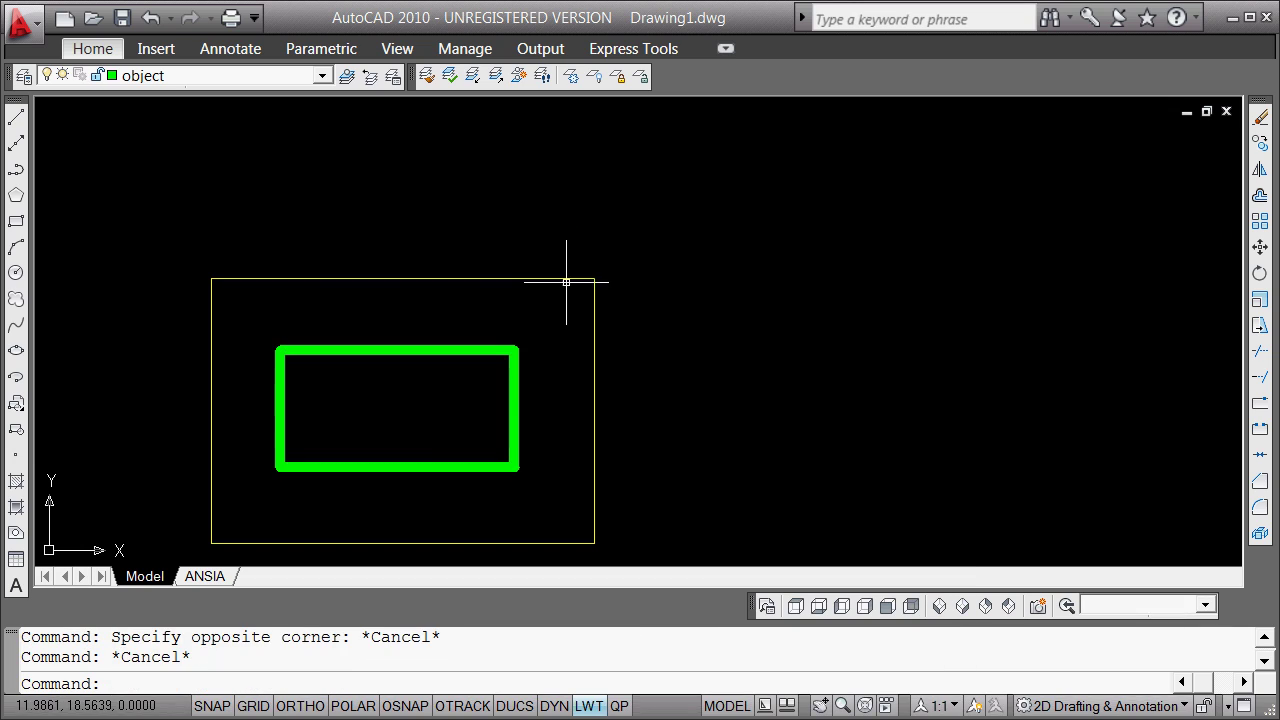
- Explode the inner green rectangle into separate lines
{"action": "left_click", "coordinate": [476, 353]}
{"action": "type", "text": "x"}
{"action": "key", "text": "Return"}
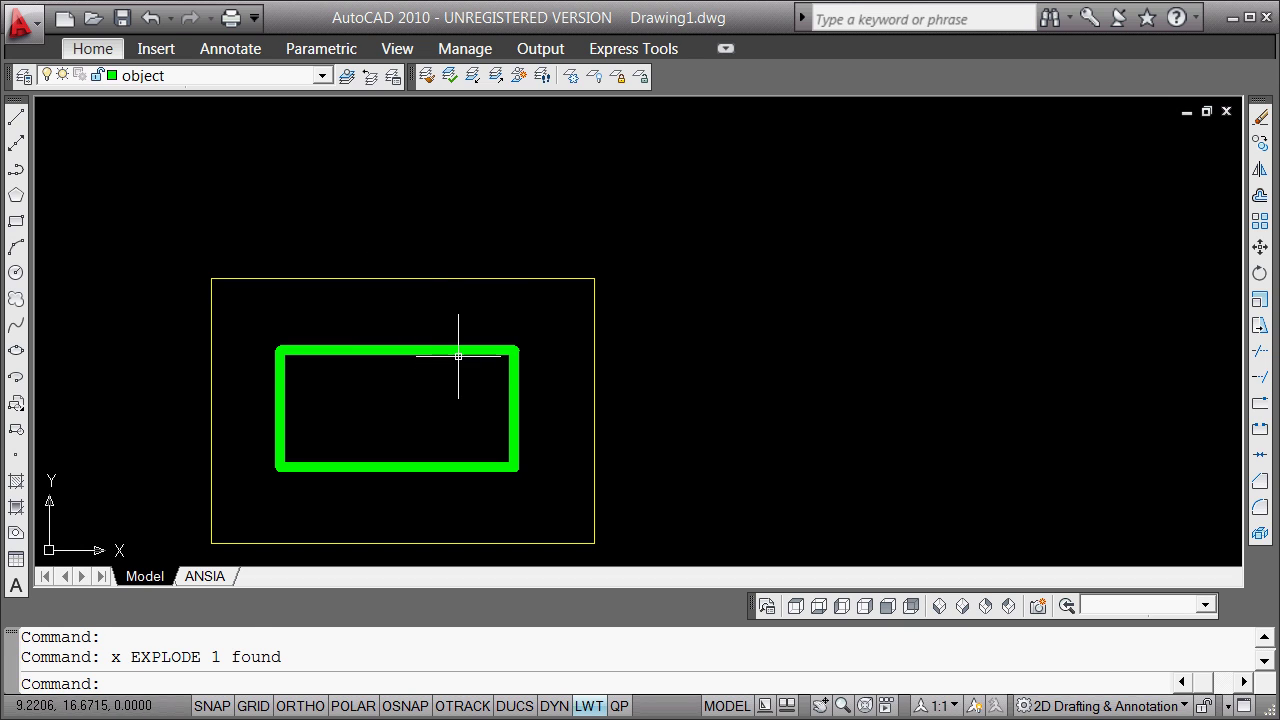
{"action": "left_click", "coordinate": [458, 355]}
{"action": "right_click", "coordinate": [576, 181]}
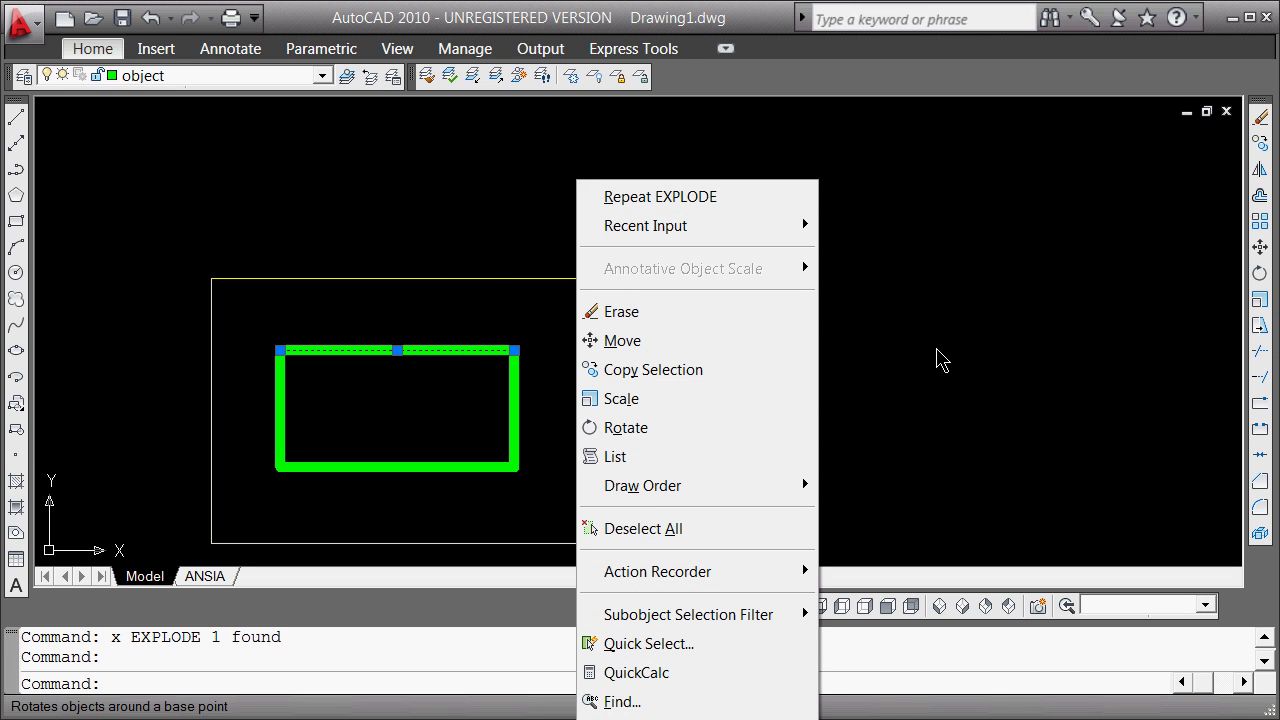
{"action": "key", "text": "Escape"}
{"action": "key", "text": "Escape"}
- Use Polyline Edit (PEDIT) to convert the upper line of the exploded green rectangle into a polyline
{"action": "left_click", "coordinate": [461, 351]}
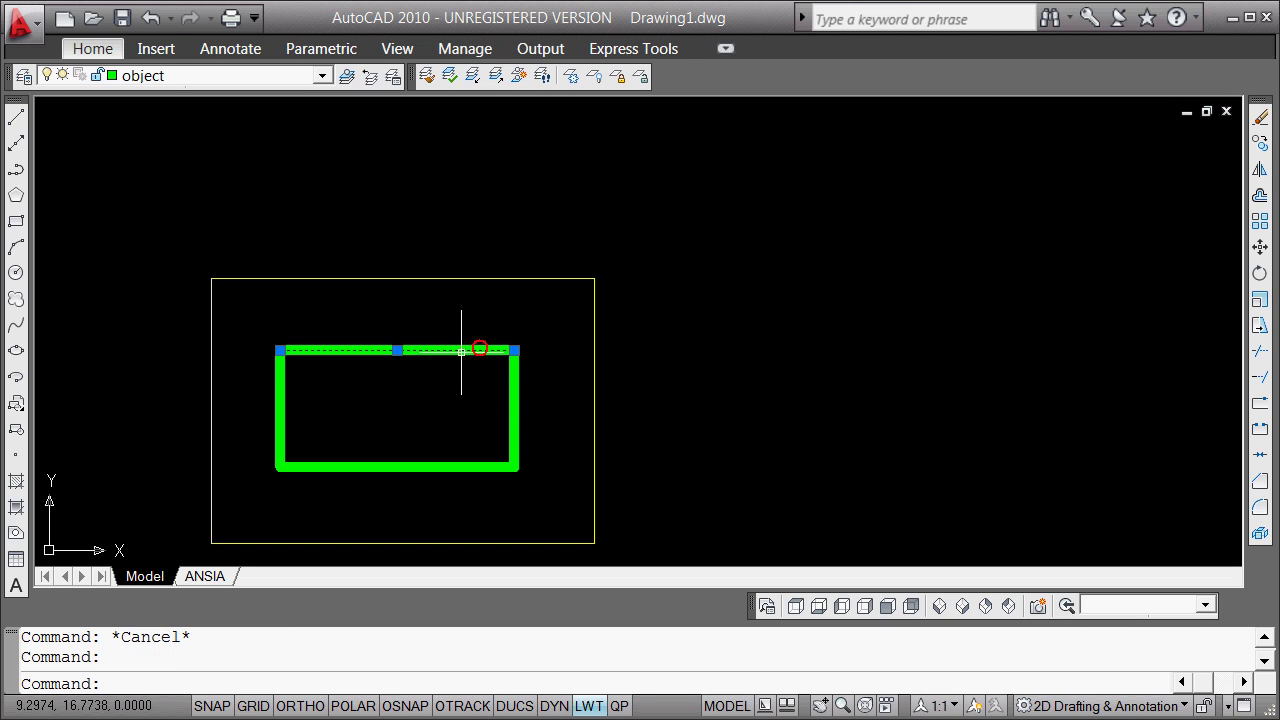
{"action": "type", "text": "pe"}
{"action": "key", "text": "Return"}
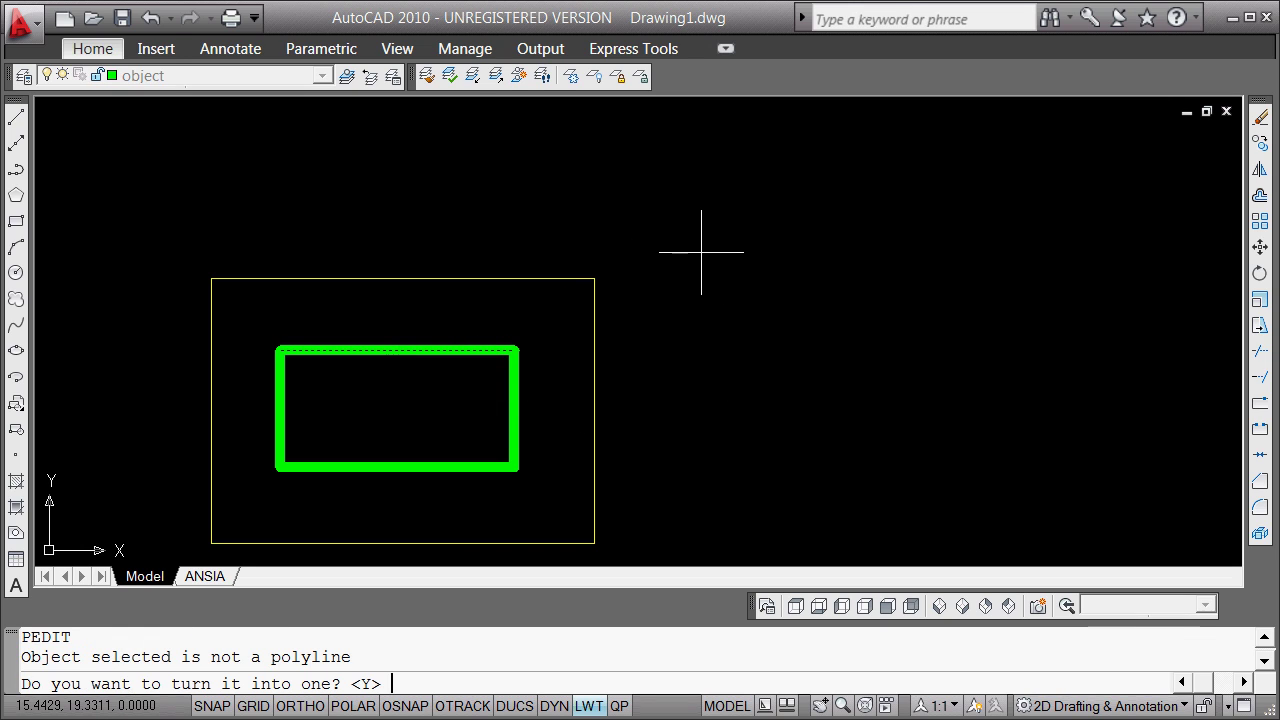
{"action": "type", "text": "y"}
{"action": "key", "text": "Return"}
- Join the four sides of the green rectangle into a single polyline and finish the polyline edit
{"action": "type", "text": "j"}
{"action": "key", "text": "Return"}
{"action": "left_click", "coordinate": [431, 352]}
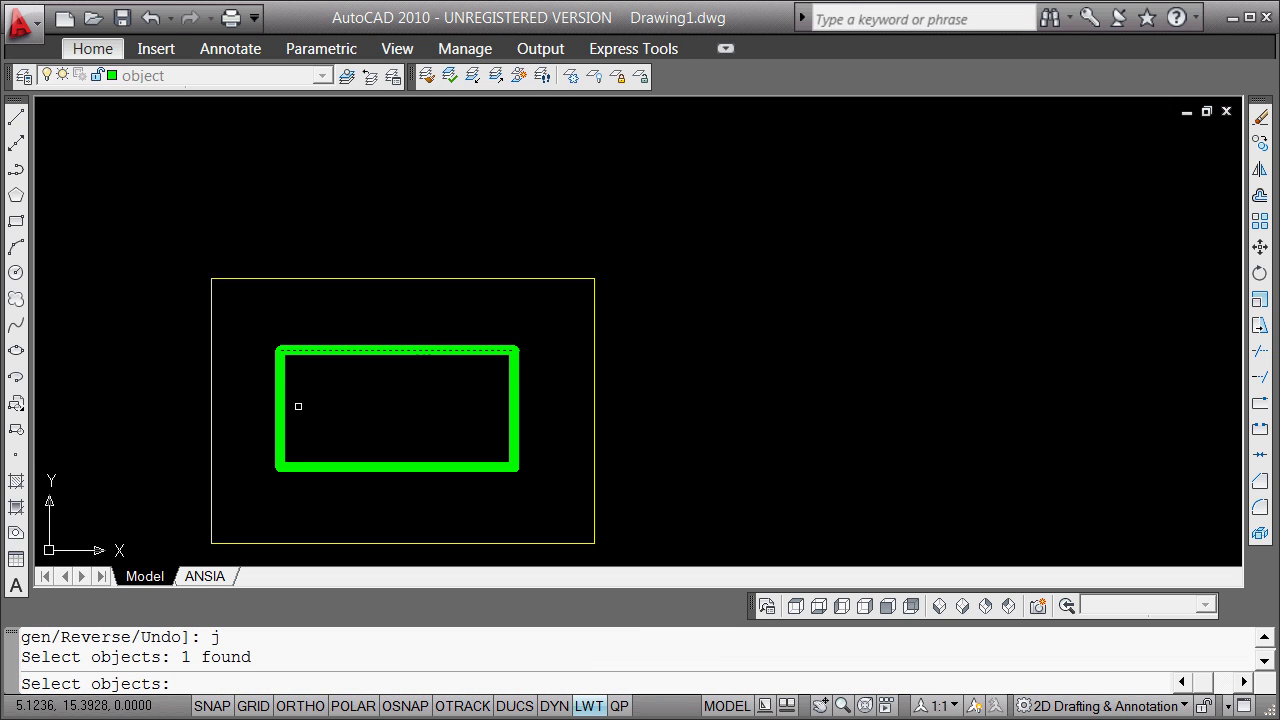
{"action": "left_click", "coordinate": [280, 405]}
{"action": "left_click", "coordinate": [355, 466]}
{"action": "left_click", "coordinate": [471, 394]}
{"action": "left_click", "coordinate": [496, 407]}
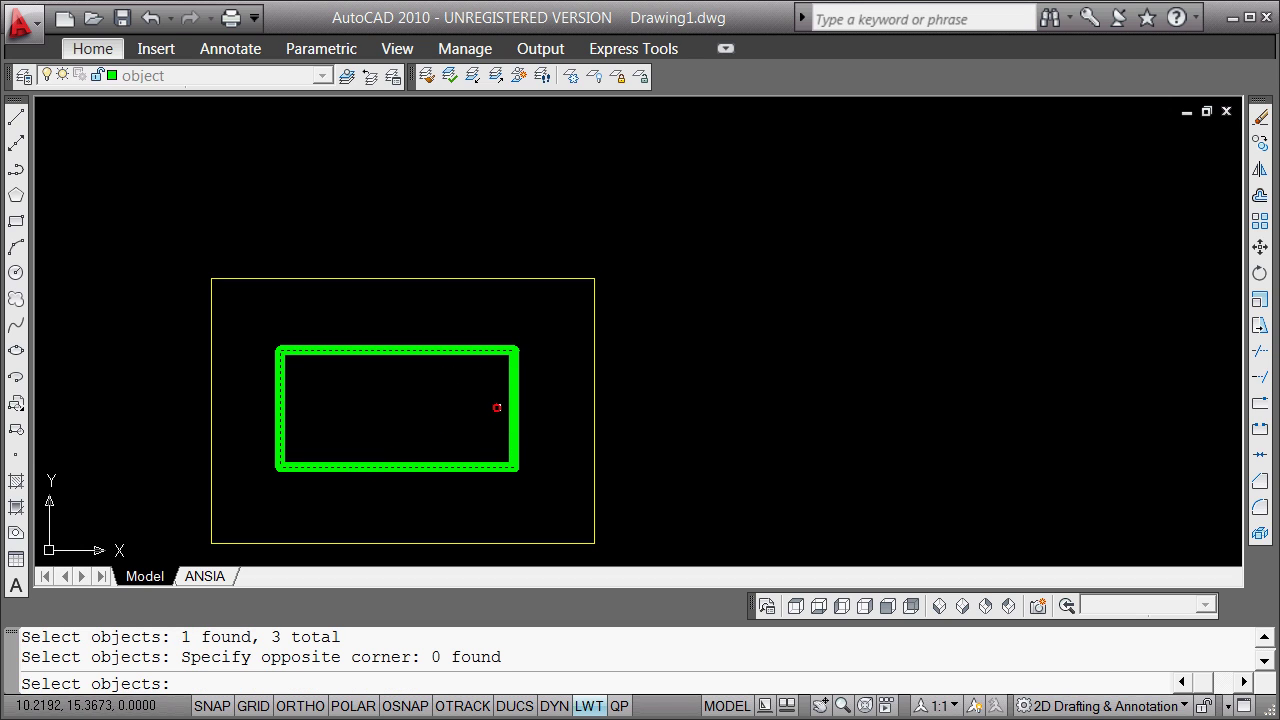
{"action": "left_click", "coordinate": [513, 402]}
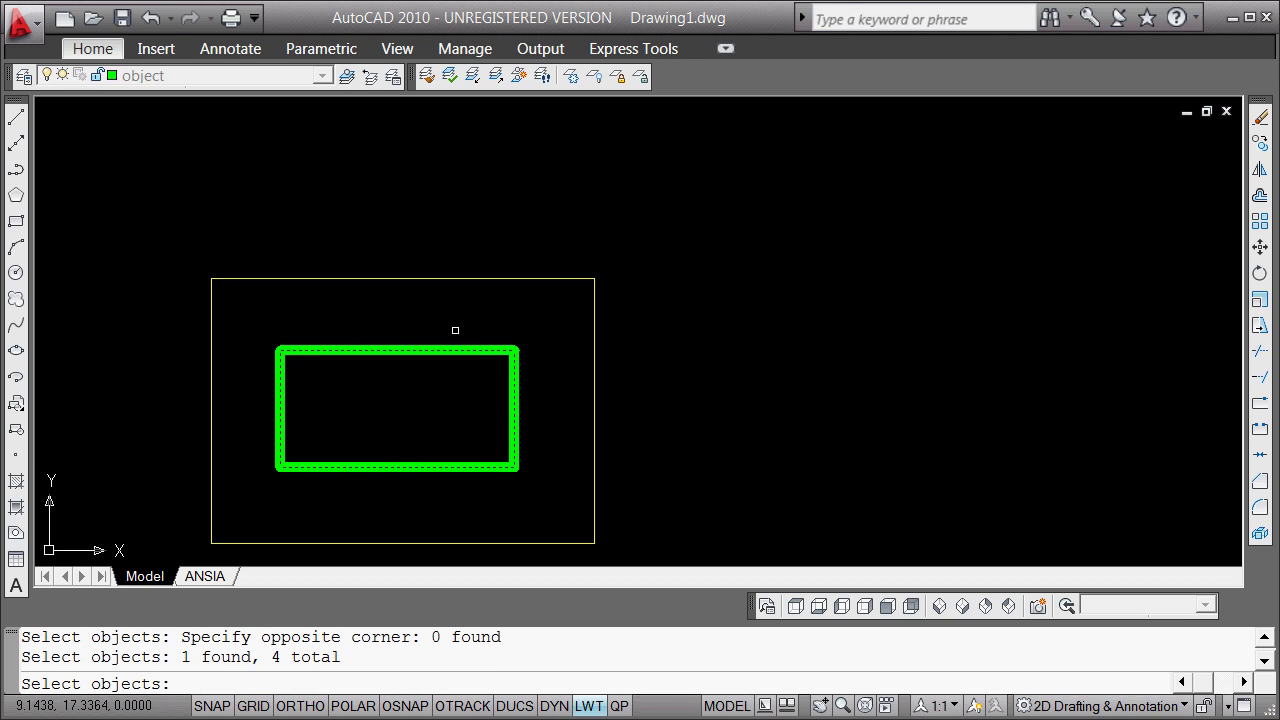
{"action": "key", "text": "Return"}
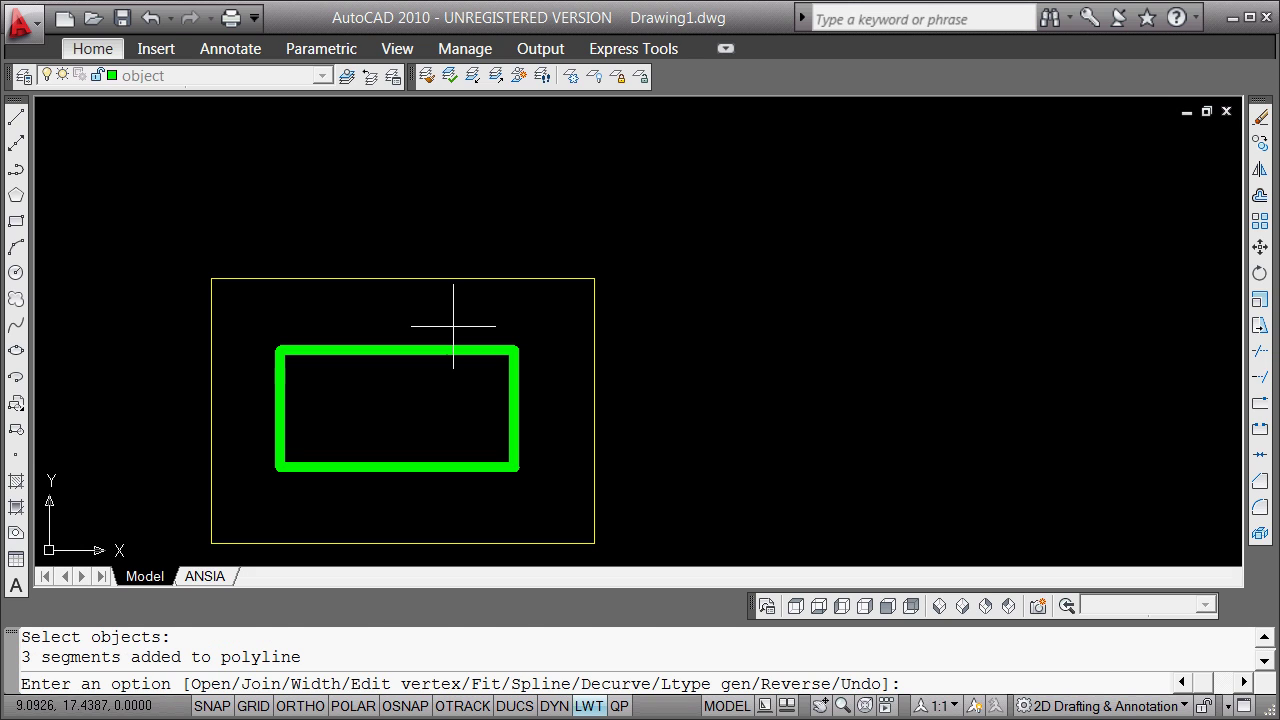
{"action": "key", "text": "Return"}
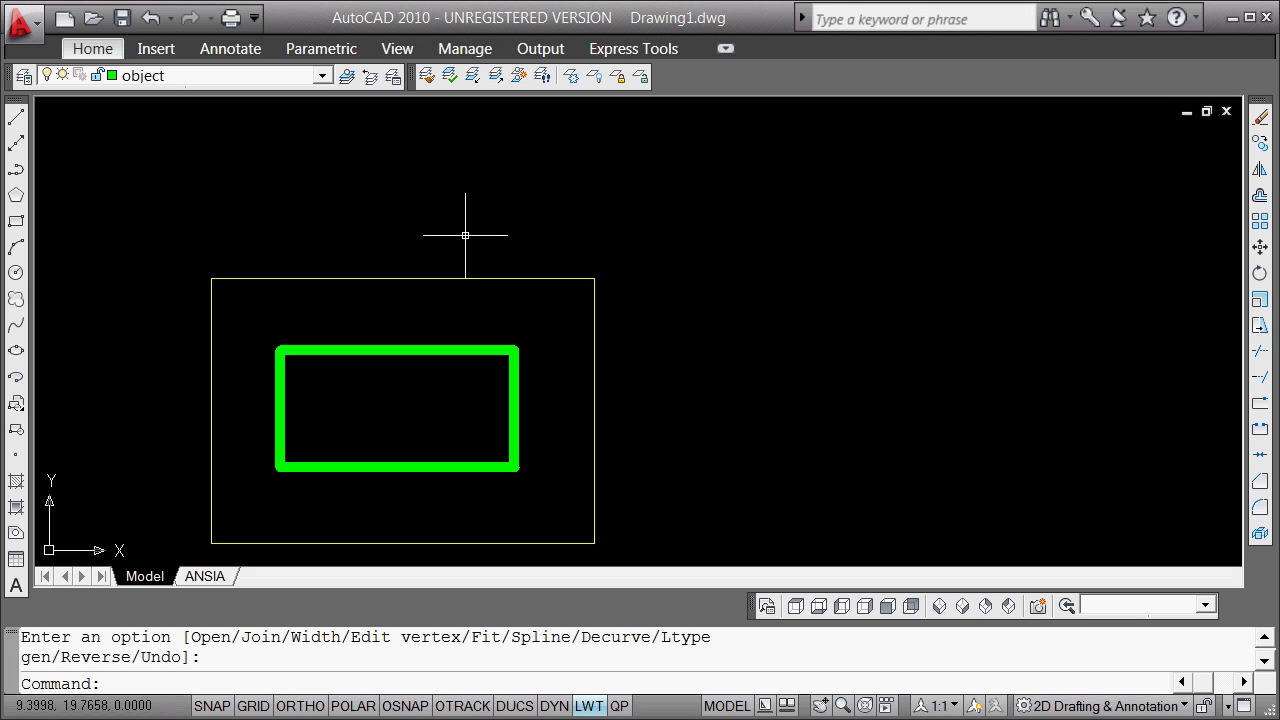
- Turn dynamic input back on
{"action": "left_click", "coordinate": [554, 706]}
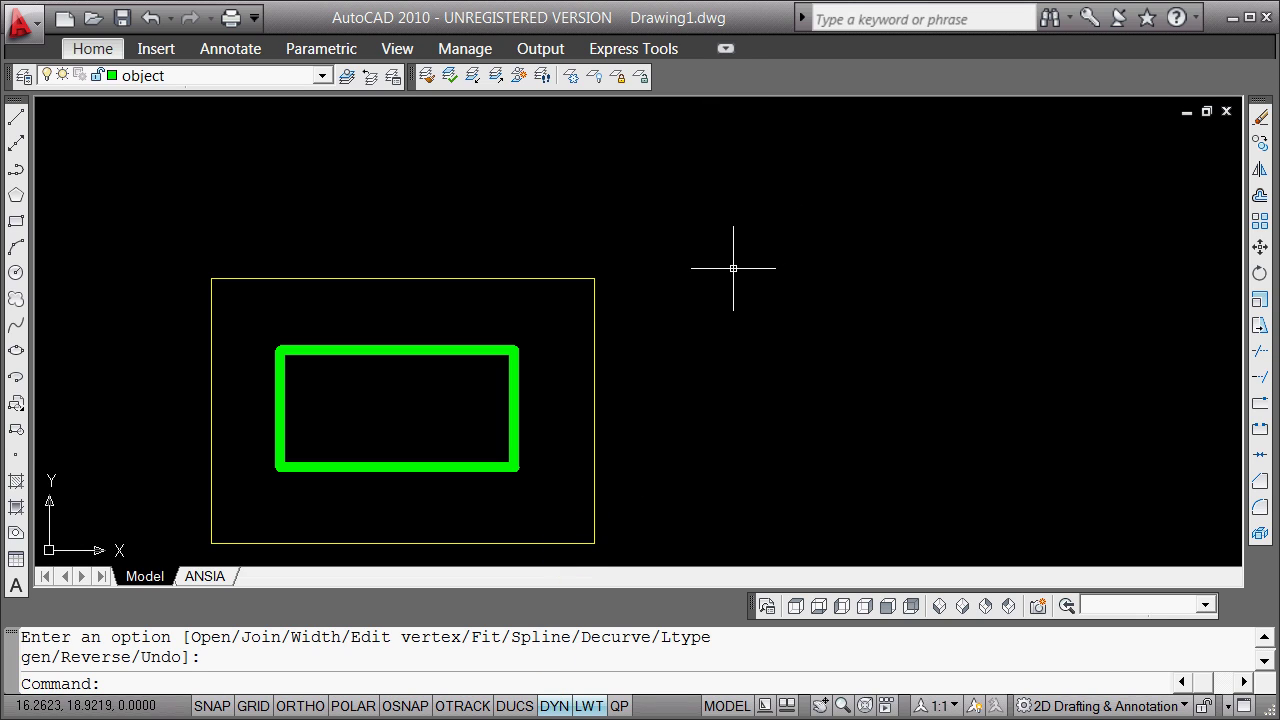
{"action": "type", "text": "o"}
{"action": "key", "text": "Escape"}
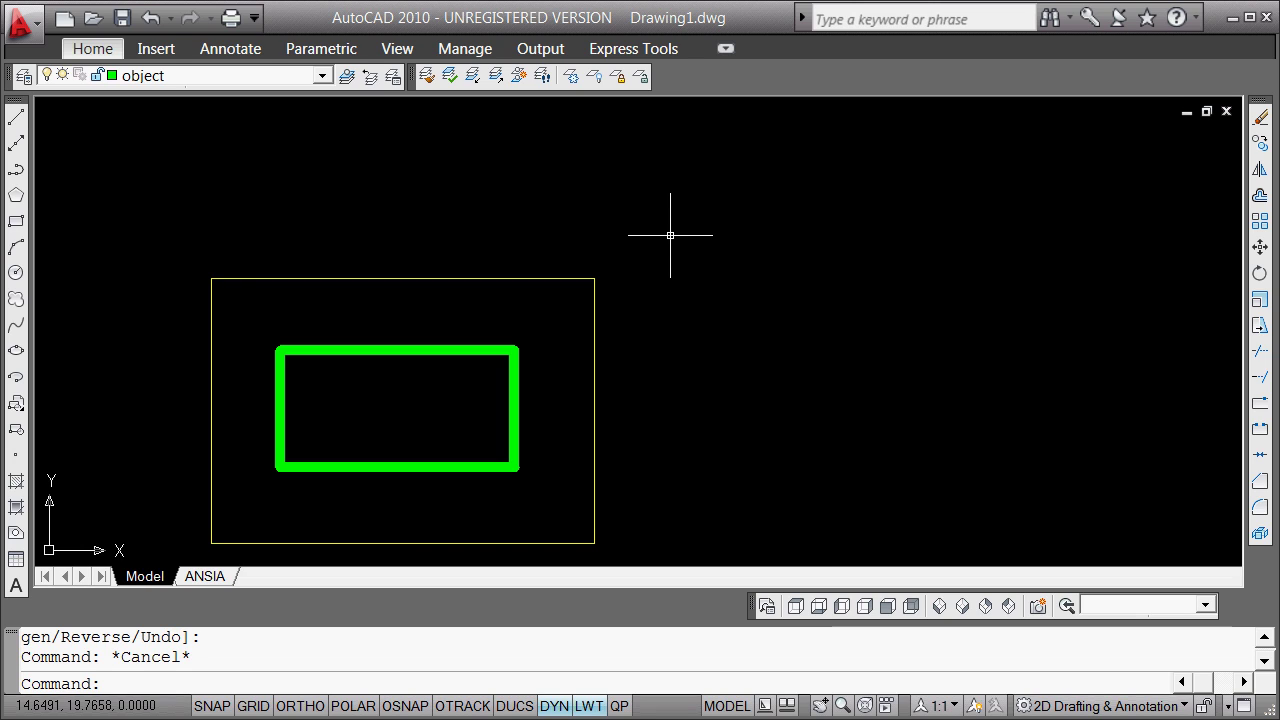
- Offset the green rectangle outward by a distance of .5
{"action": "type", "text": "o"}
{"action": "key", "text": "Return"}
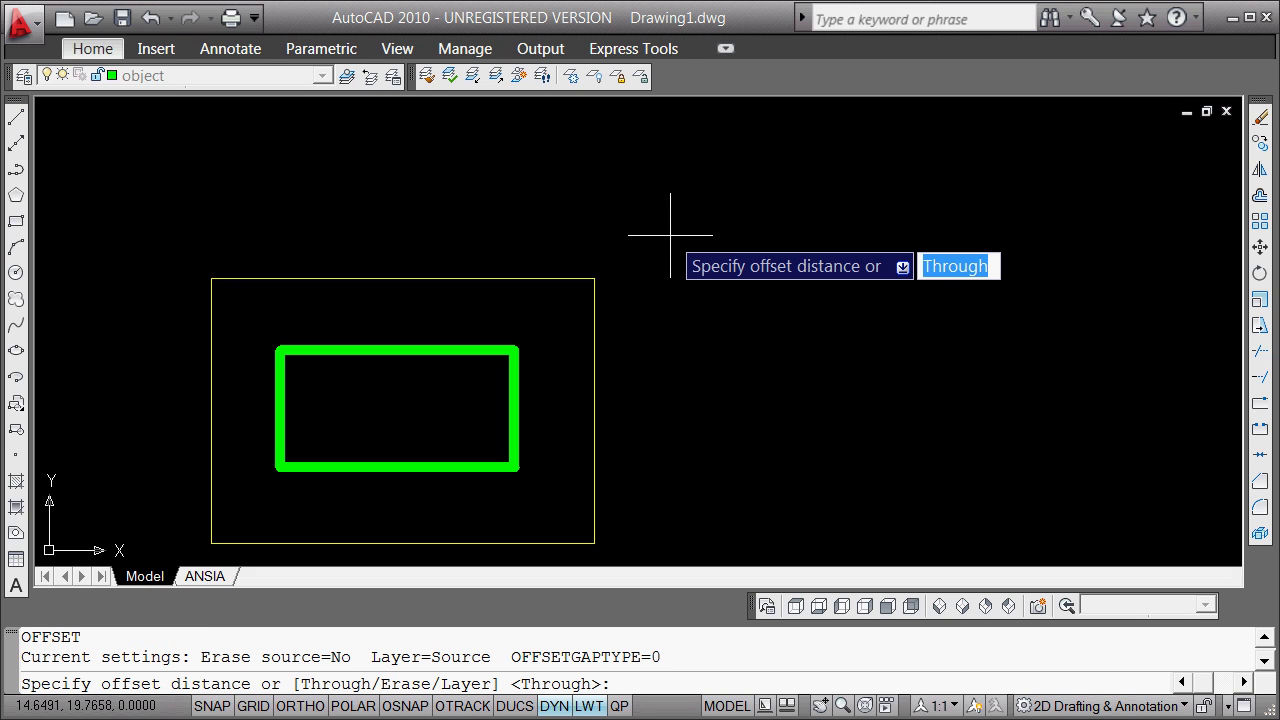
{"action": "key", "text": "Down"}
{"action": "key", "text": "Down"}
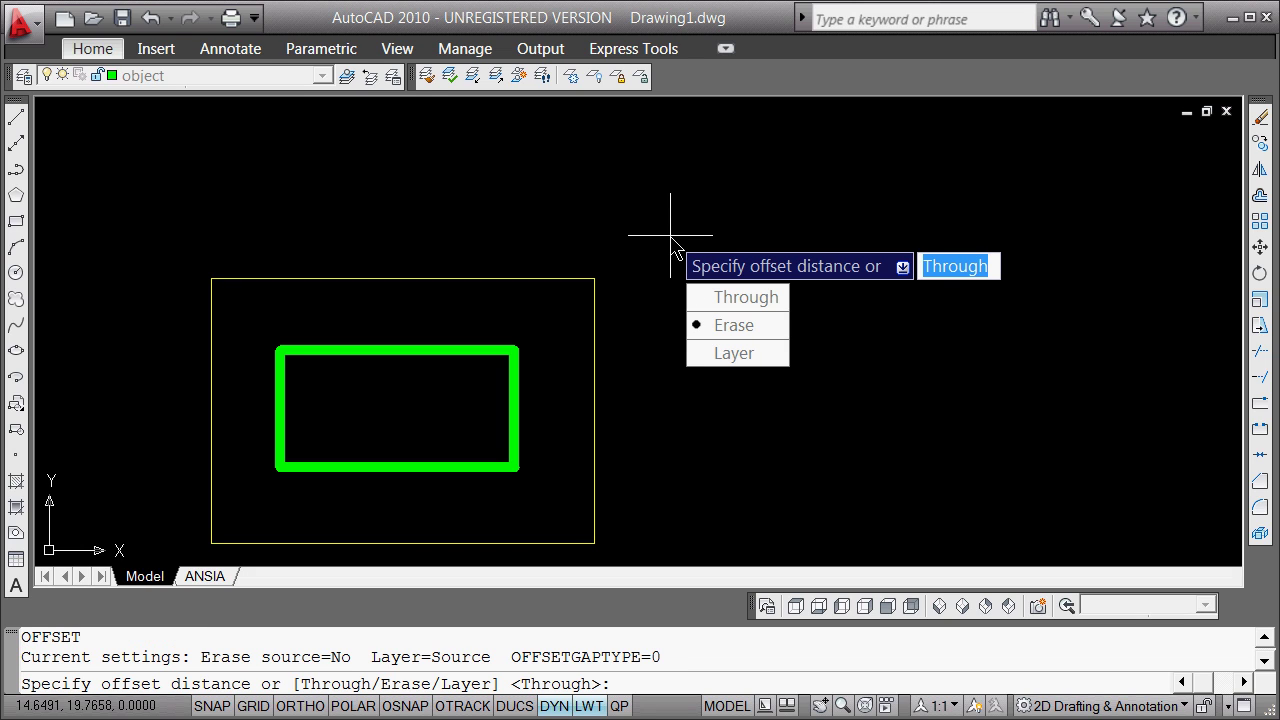
{"action": "key", "text": "Up"}
{"action": "key", "text": "Up"}
{"action": "key", "text": "Up"}
{"action": "key", "text": "Escape"}
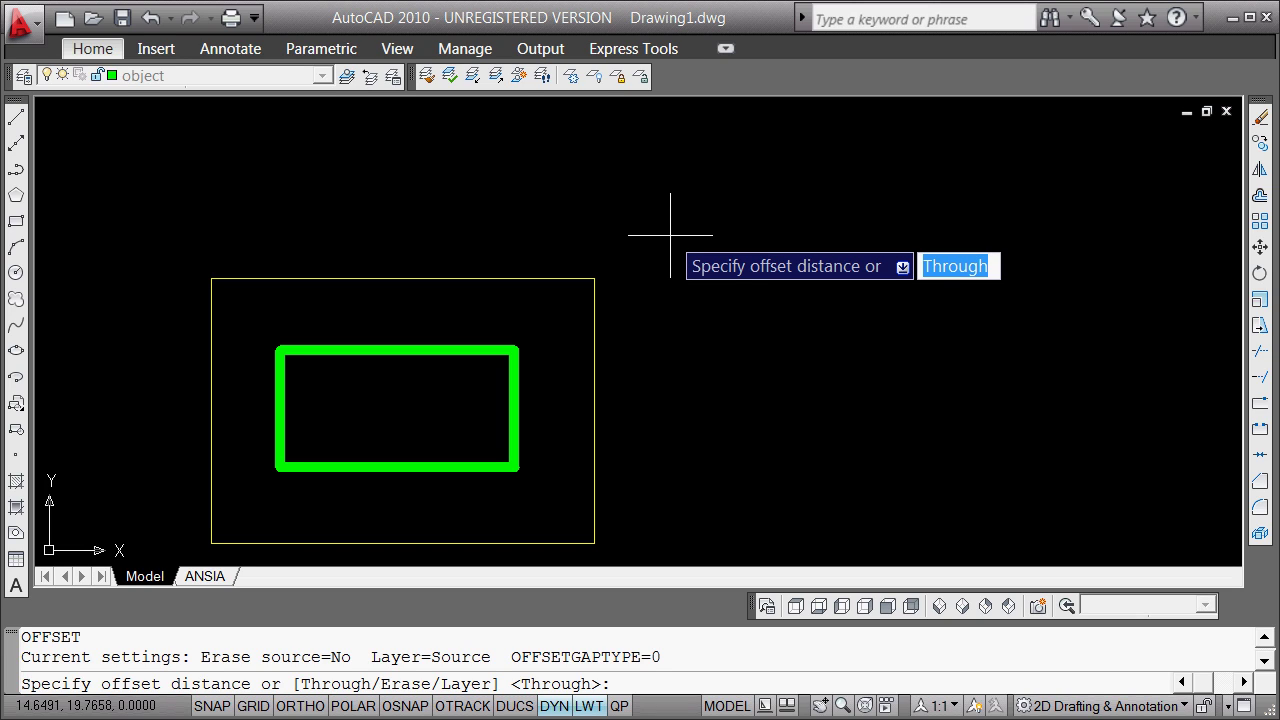
{"action": "type", "text": ".5"}
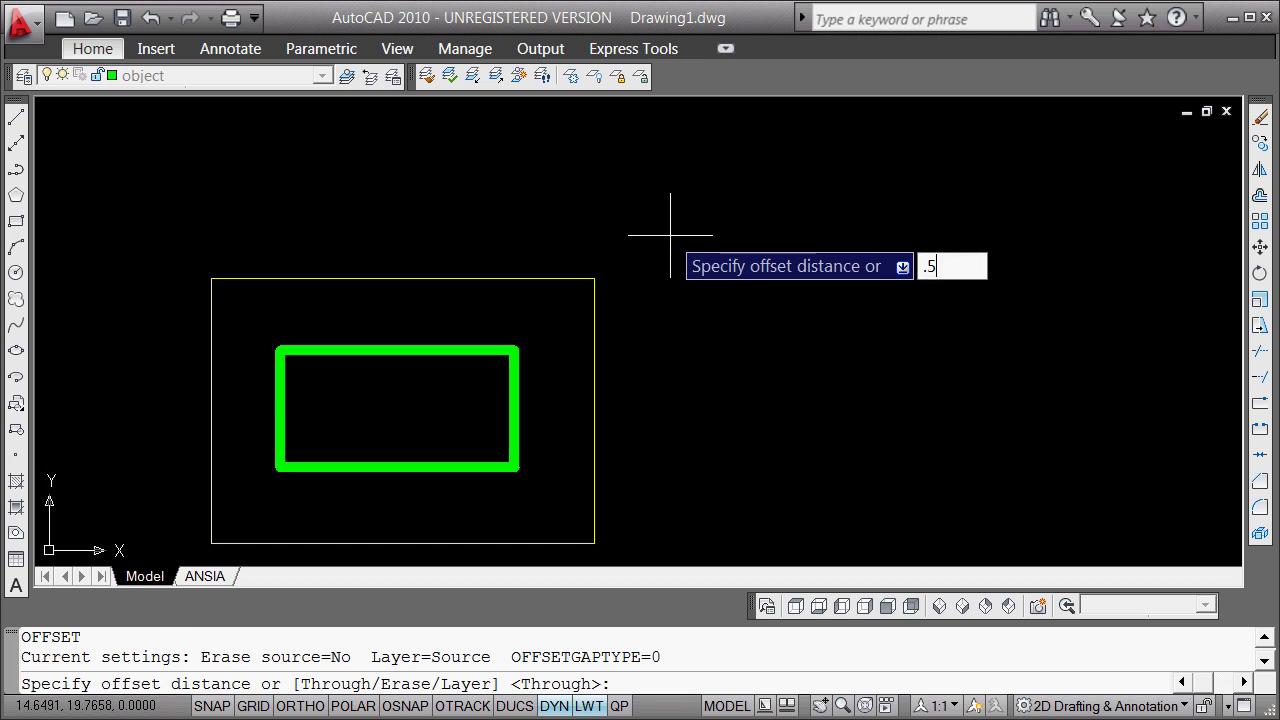
{"action": "key", "text": "Return"}
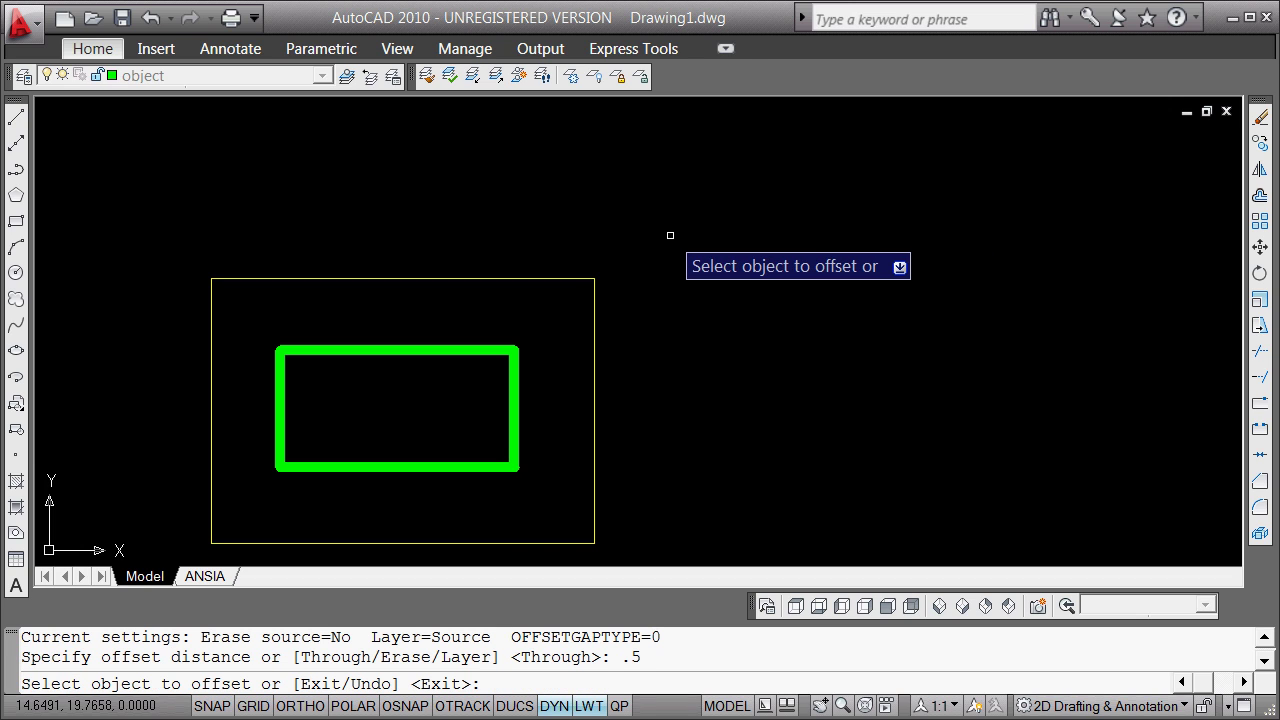
{"action": "left_click", "coordinate": [394, 352]}
{"action": "left_click", "coordinate": [402, 310]}
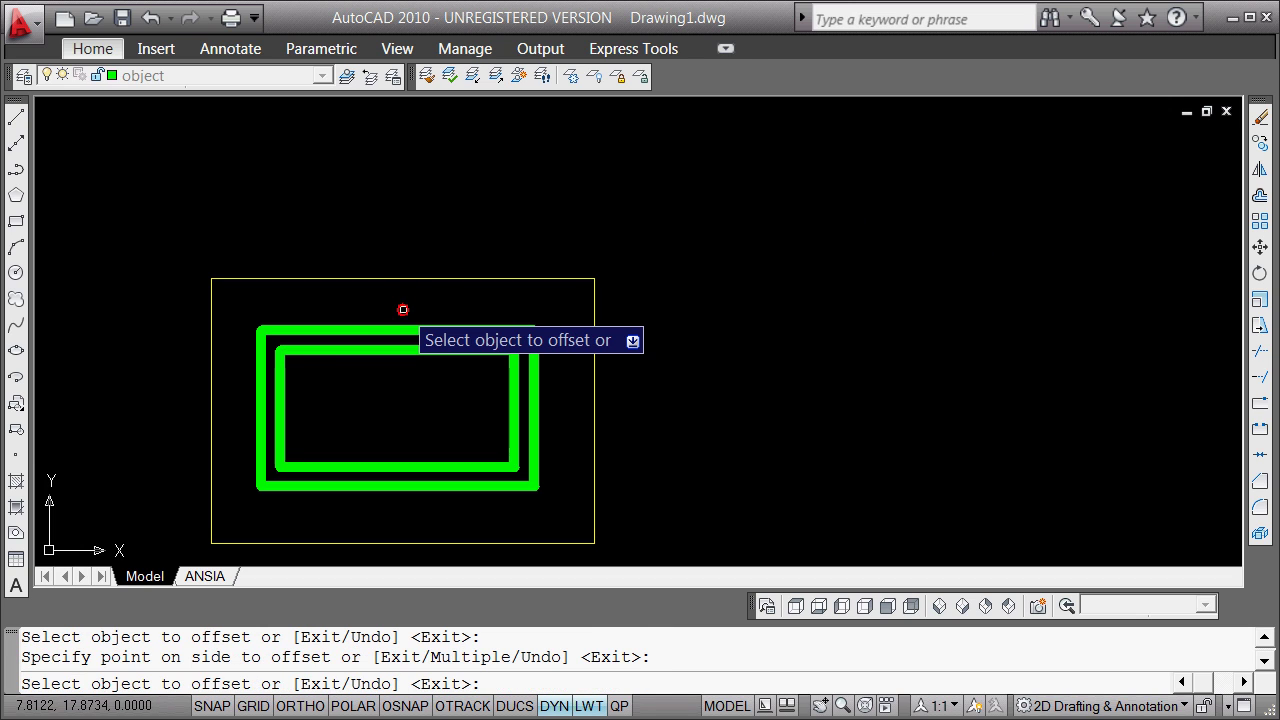
{"action": "key", "text": "Return"}
- Expand the collapsed ribbon so that its full set of Home commands is displayed
{"action": "scroll", "coordinate": [503, 366], "scroll_direction": "up", "scroll_amount": 3}
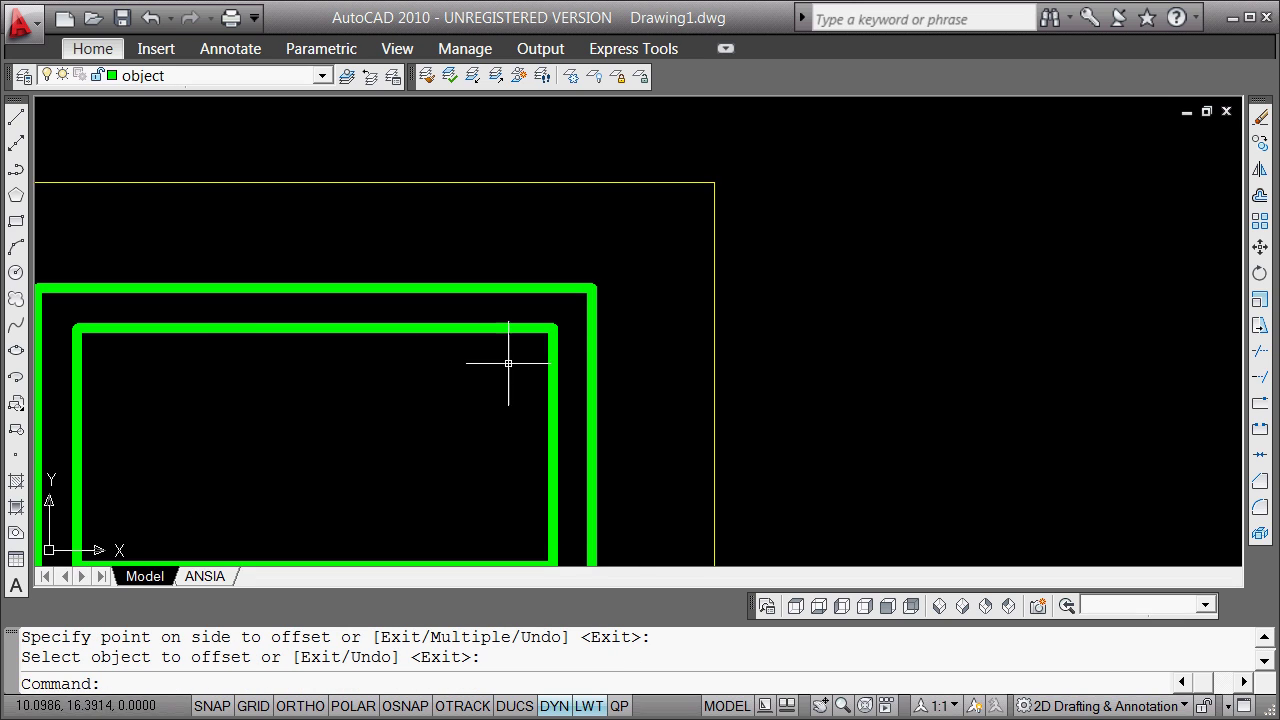
{"action": "scroll", "coordinate": [512, 362], "scroll_direction": "down", "scroll_amount": 4}
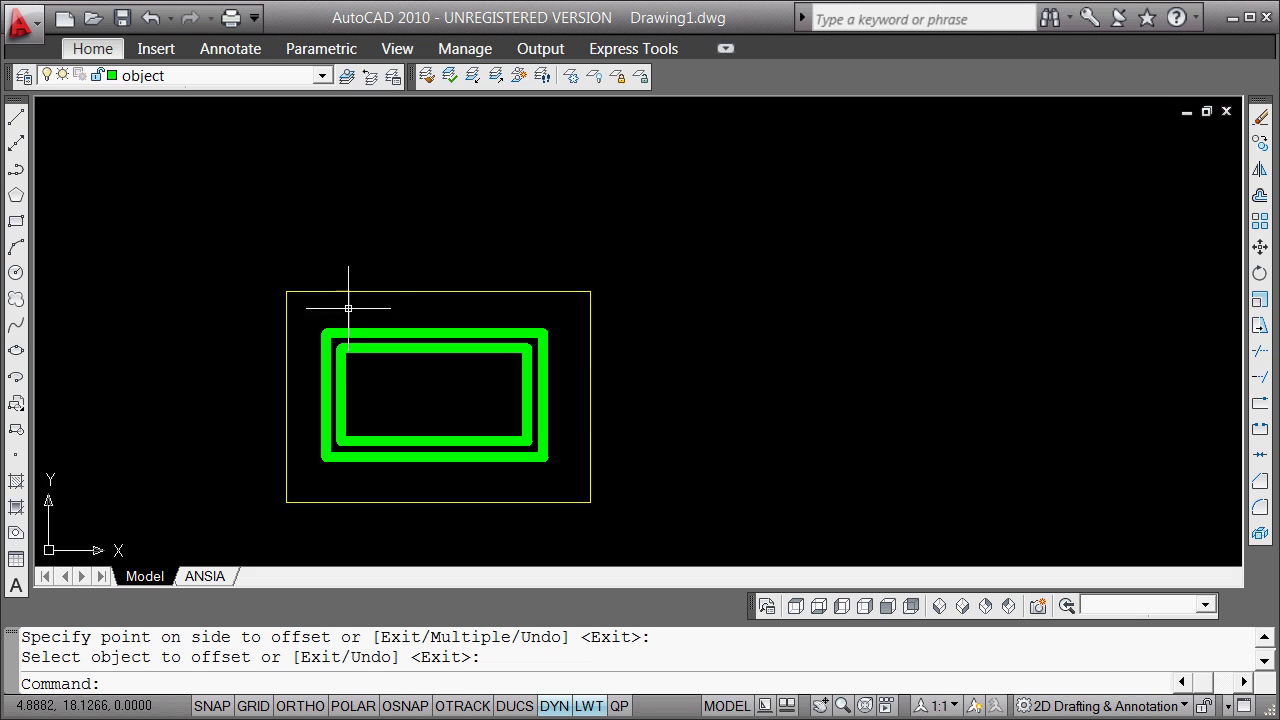
{"action": "left_click", "coordinate": [726, 50]}
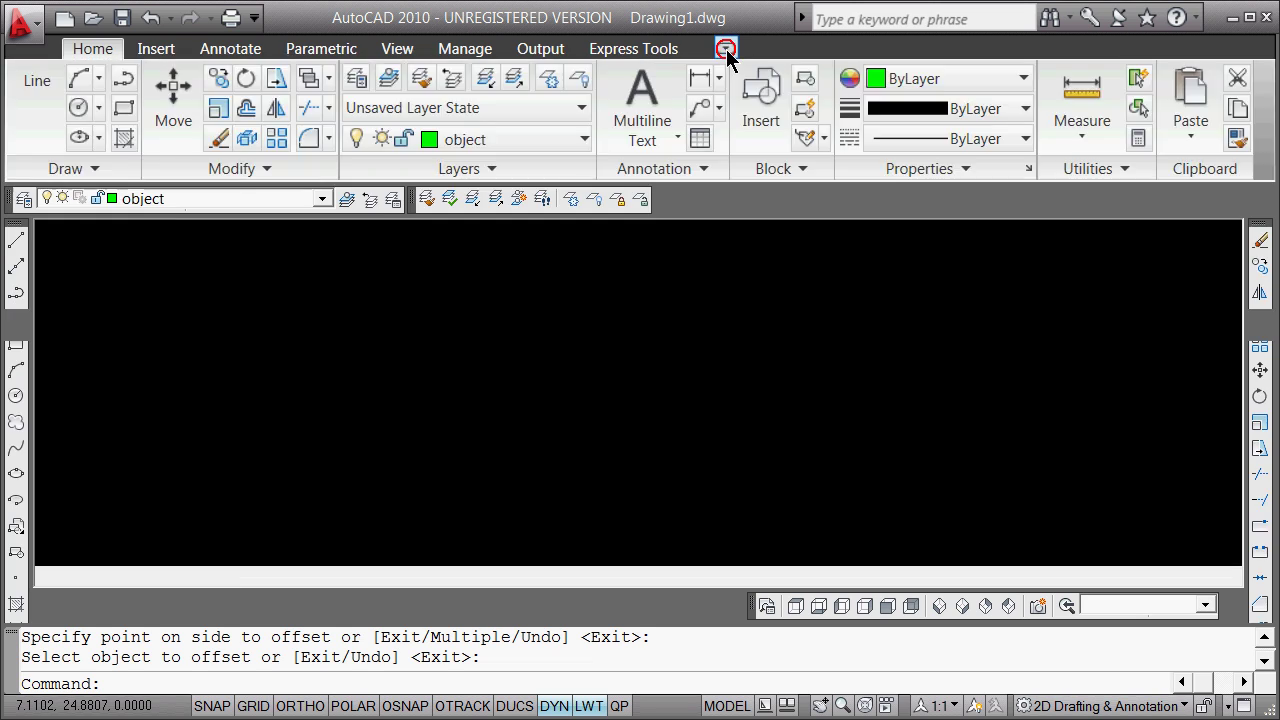
{"action": "left_click", "coordinate": [100, 110]}
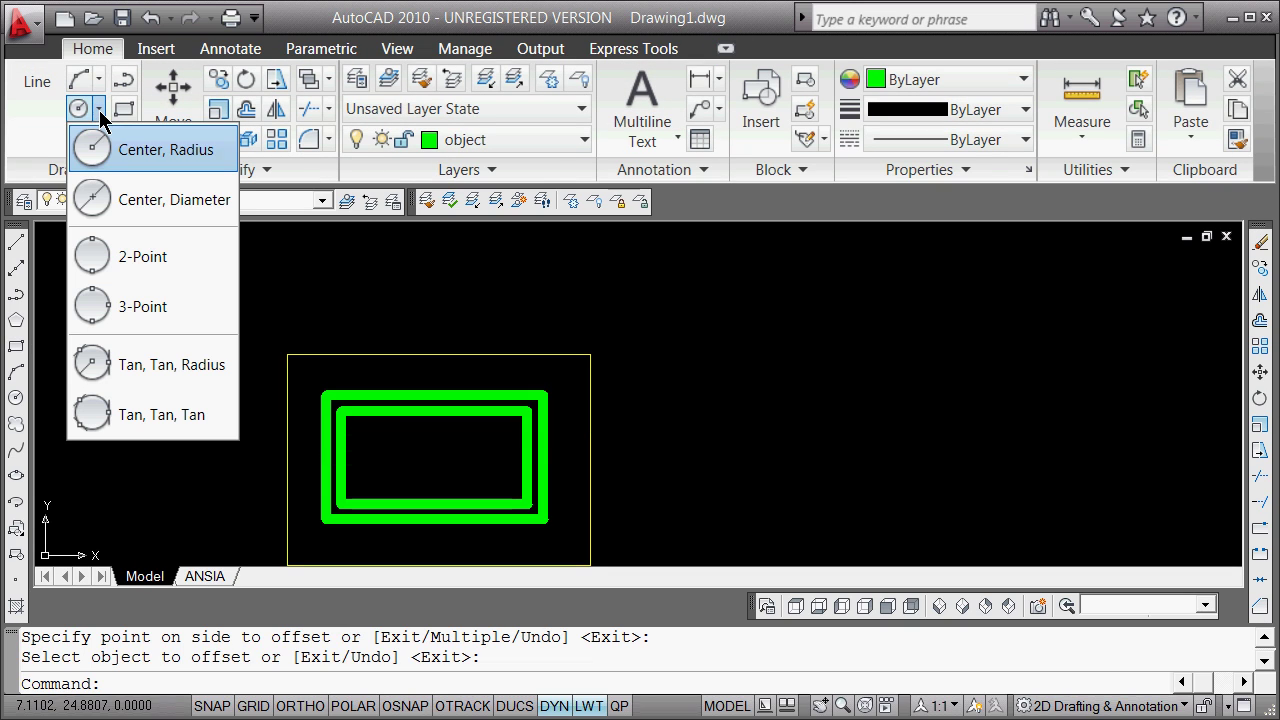
{"action": "left_click", "coordinate": [125, 199]}
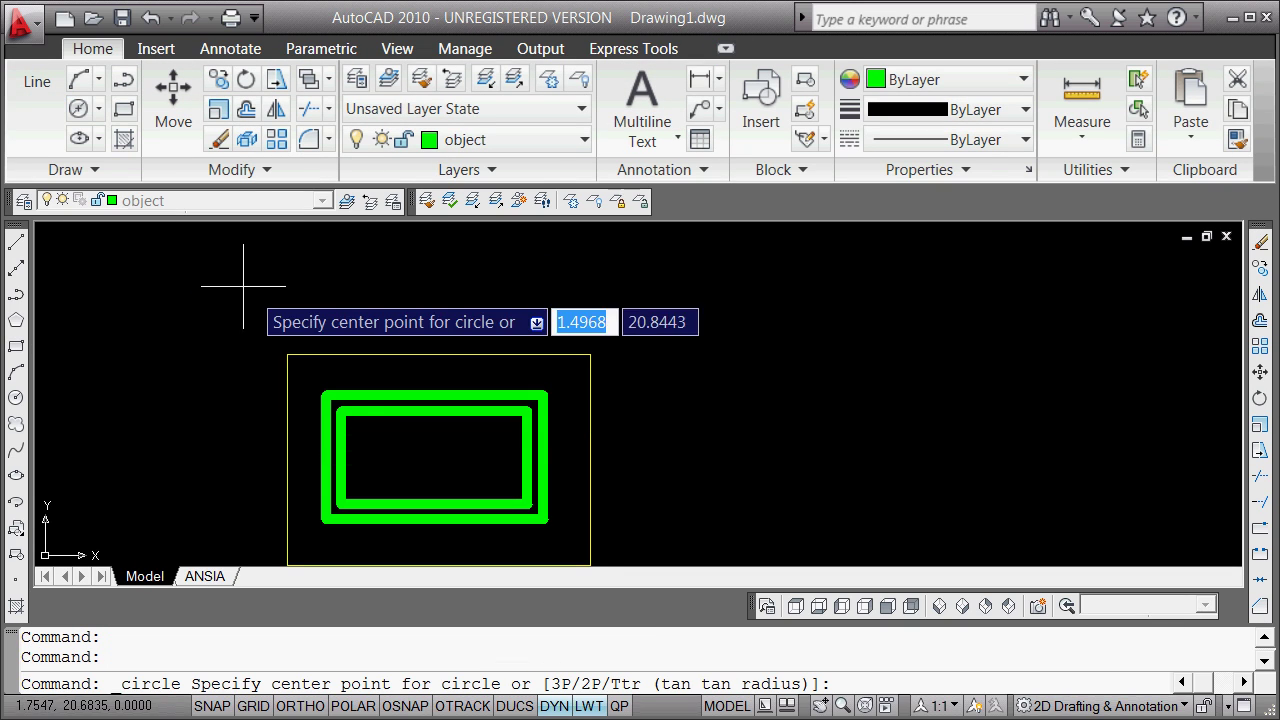
{"action": "scroll", "coordinate": [519, 435], "scroll_direction": "up", "scroll_amount": 5}
{"action": "scroll", "coordinate": [519, 435], "scroll_direction": "down", "scroll_amount": 5}
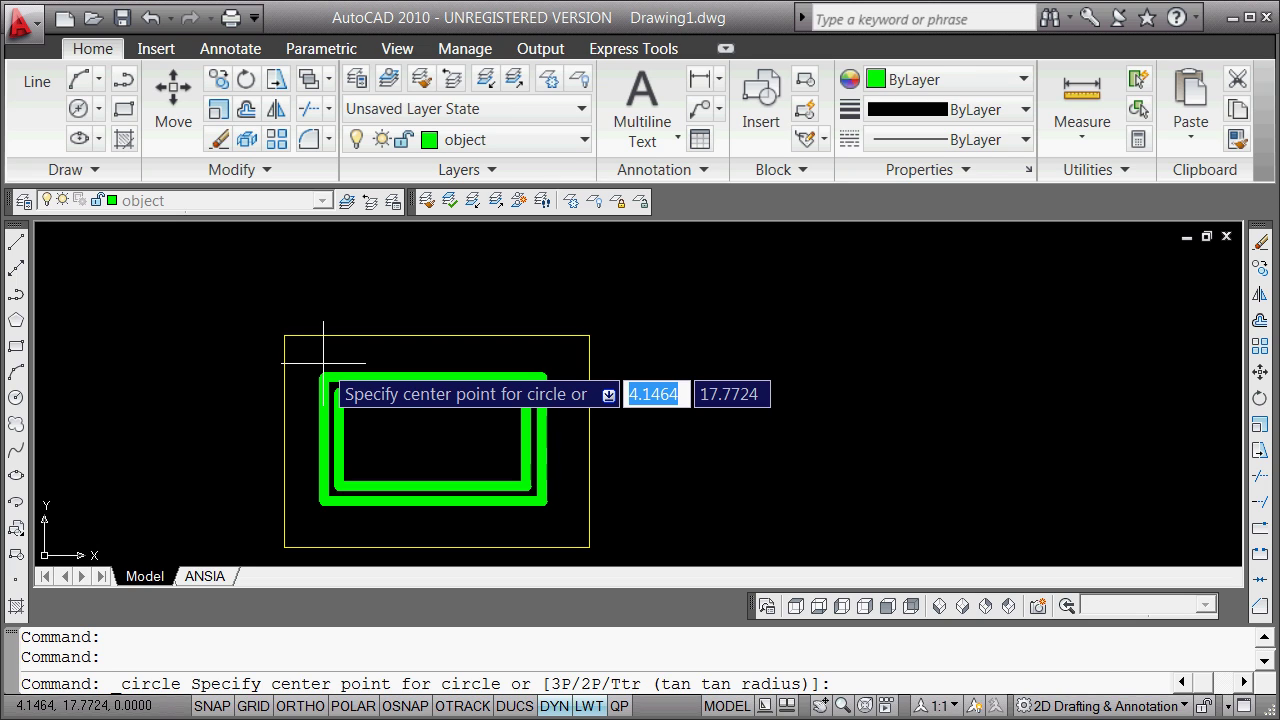
{"action": "type", "text": ".5"}
{"action": "key", "text": "Return"}
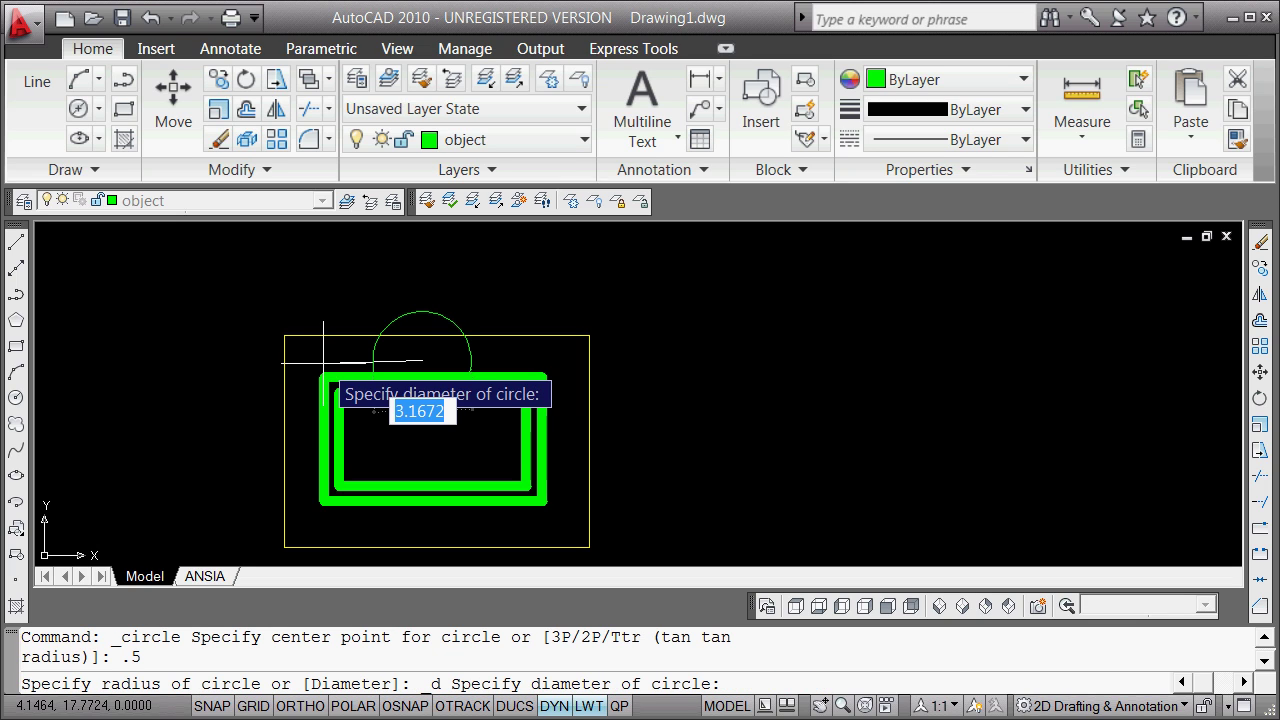
{"action": "key", "text": "Escape"}
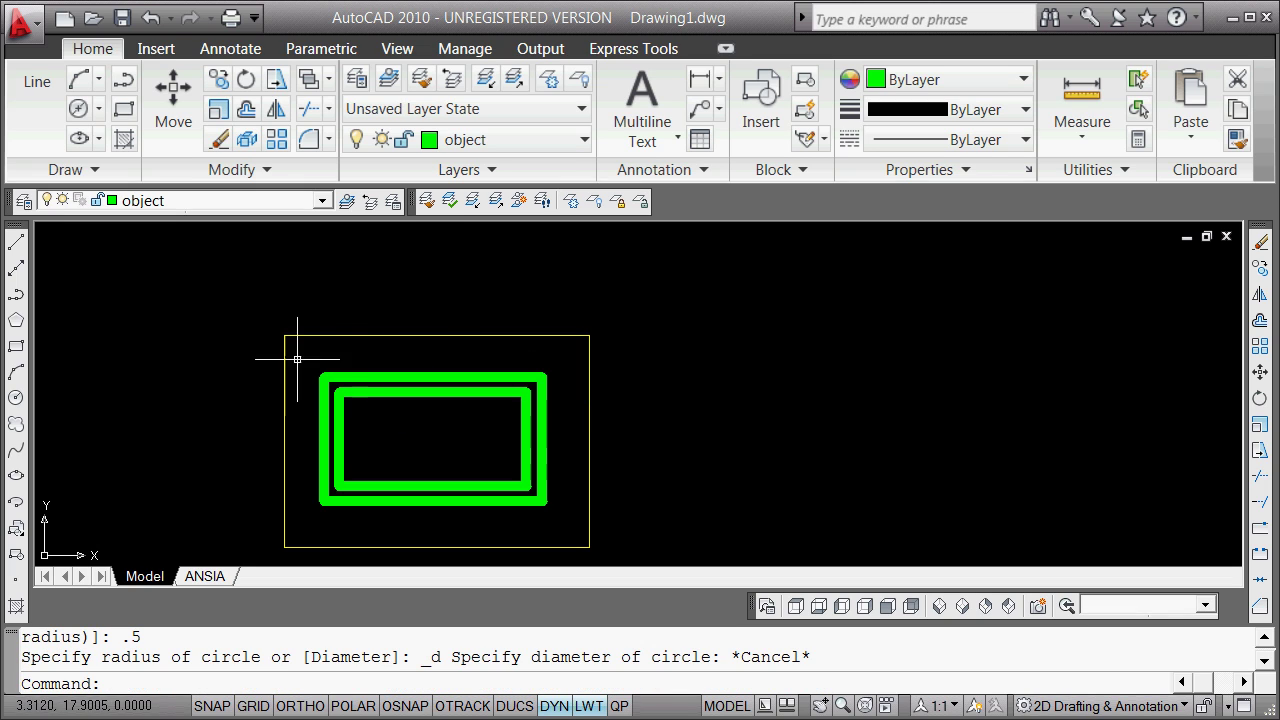
- Draw a circle of diameter .5 centred on the upper-left endpoint of the outer green rectangle
{"action": "left_click", "coordinate": [93, 110]}
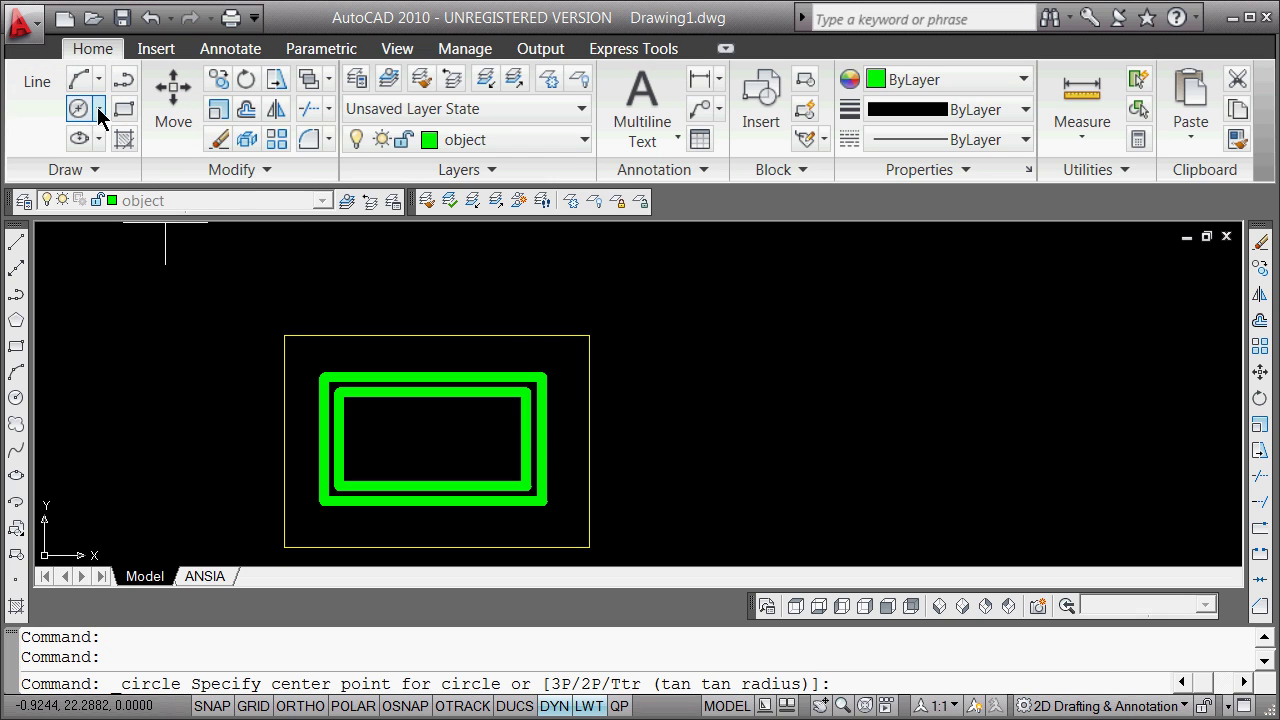
{"action": "left_click", "coordinate": [99, 109]}
{"action": "left_click", "coordinate": [112, 185]}
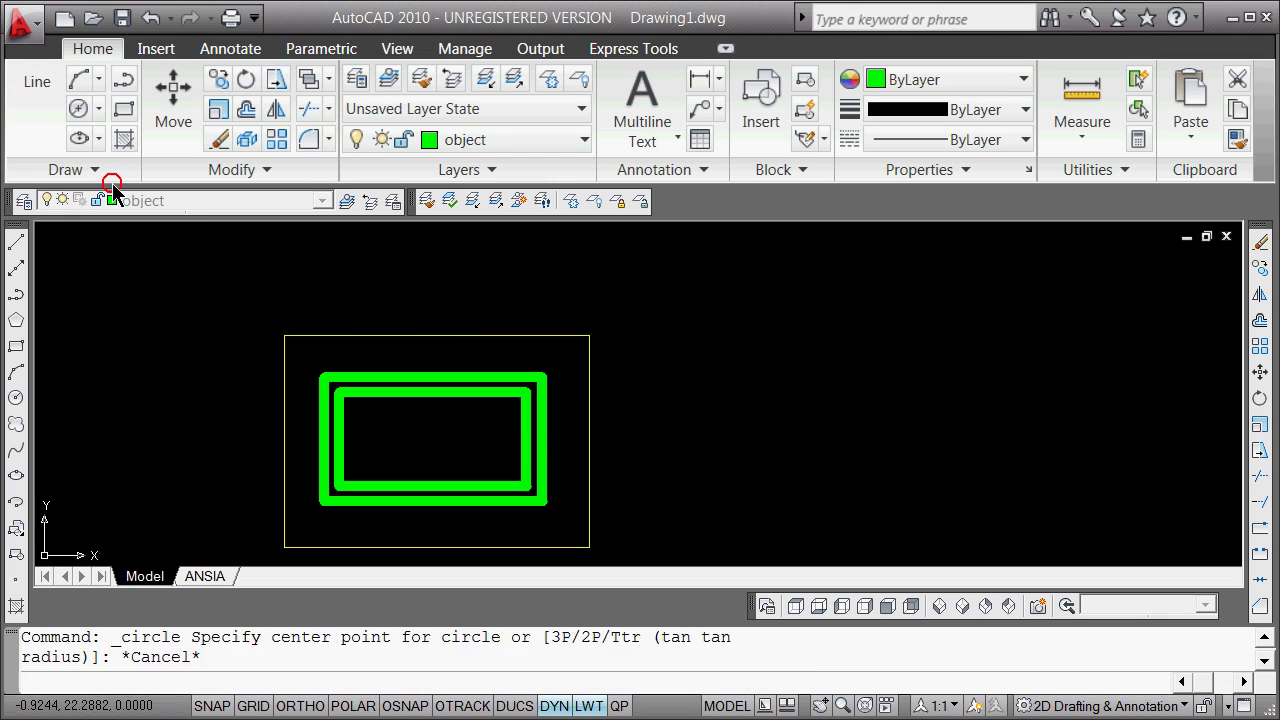
{"action": "right_click", "coordinate": [280, 351], "text": "shift"}
{"action": "left_click", "coordinate": [372, 497]}
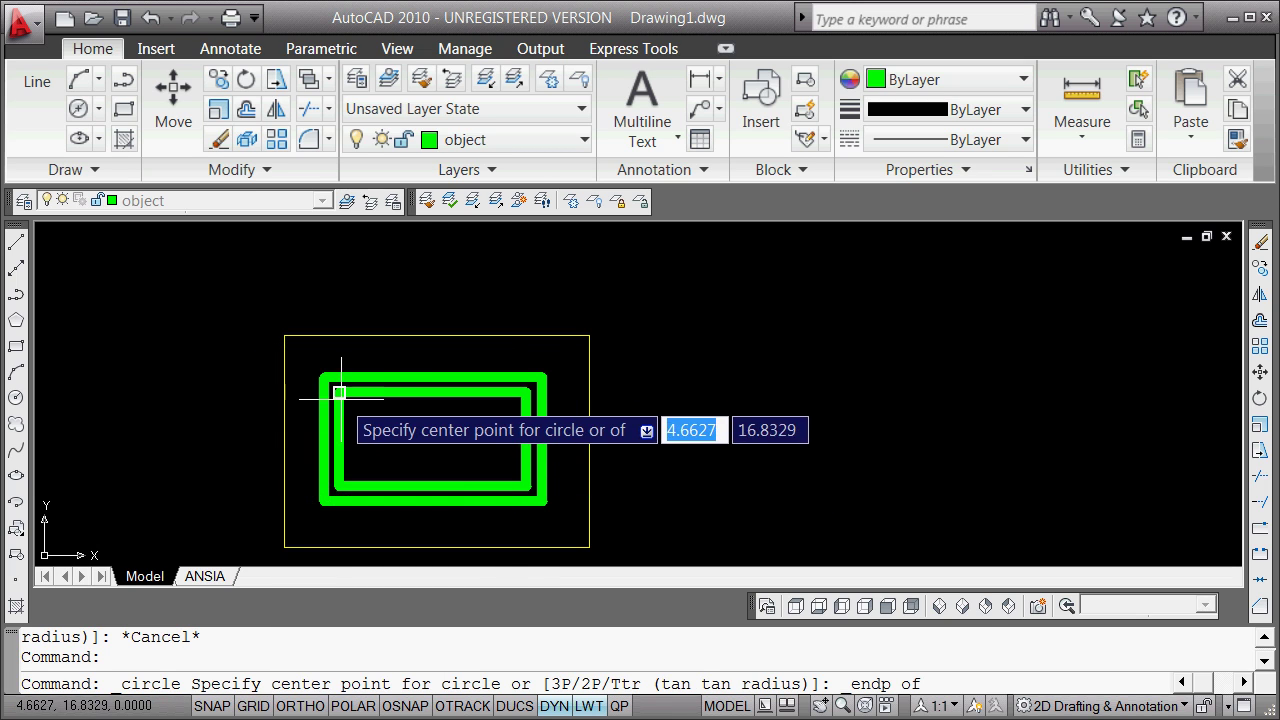
{"action": "left_click", "coordinate": [322, 381]}
{"action": "type", "text": "d"}
{"action": "key", "text": "Return"}
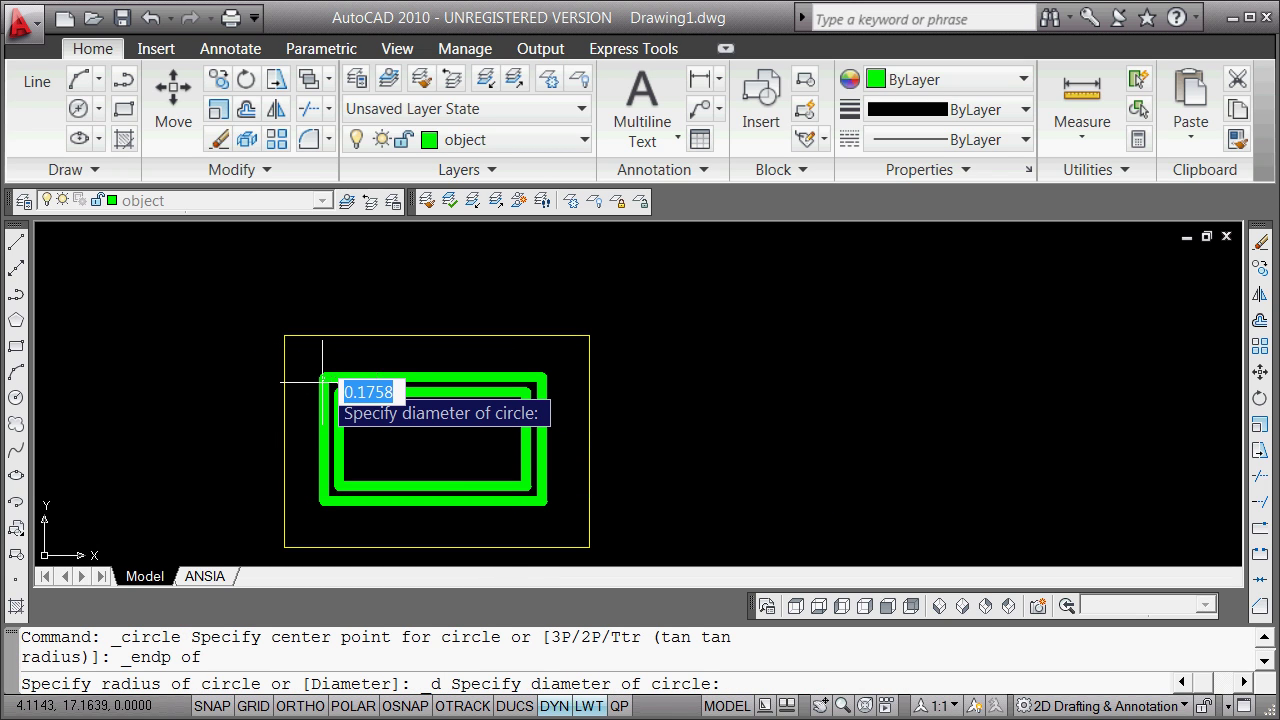
{"action": "type", "text": ".5"}
{"action": "key", "text": "Return"}
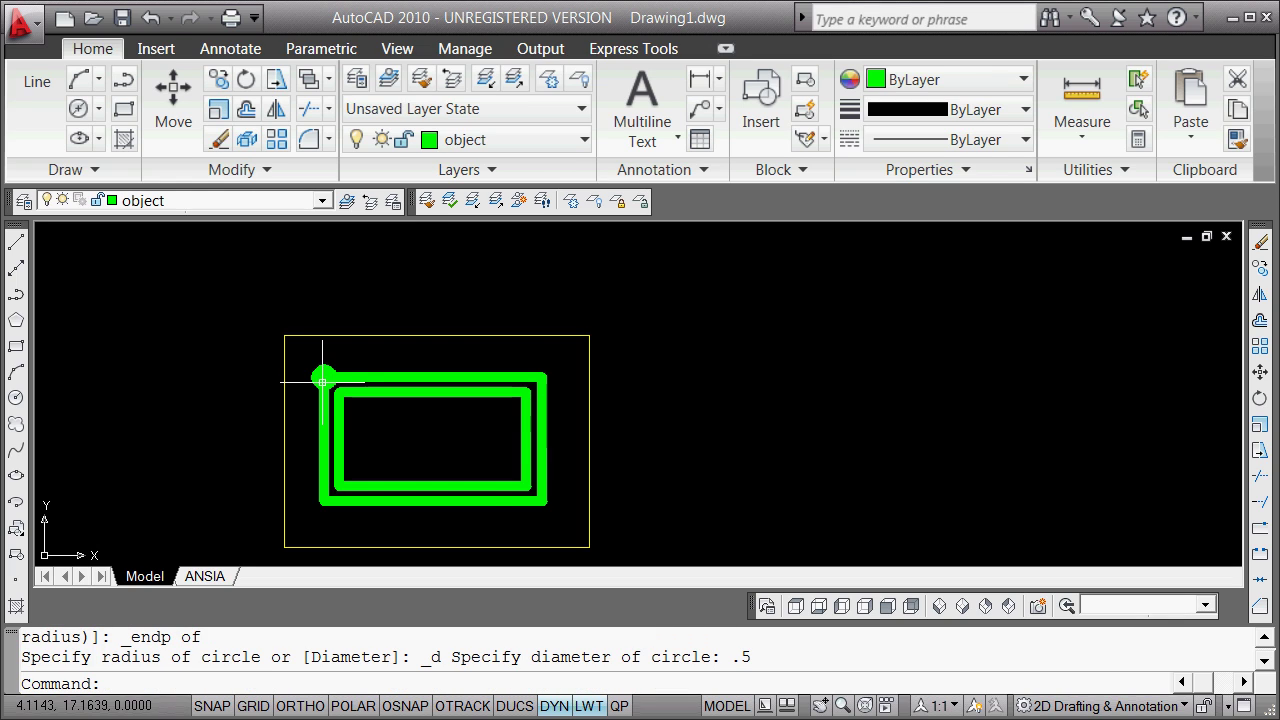
- Turn off the lineweight display so the green objects are drawn with thin lines
{"action": "scroll", "coordinate": [330, 375], "scroll_direction": "up", "scroll_amount": 3}
{"action": "scroll", "coordinate": [354, 434], "scroll_direction": "down", "scroll_amount": 6}
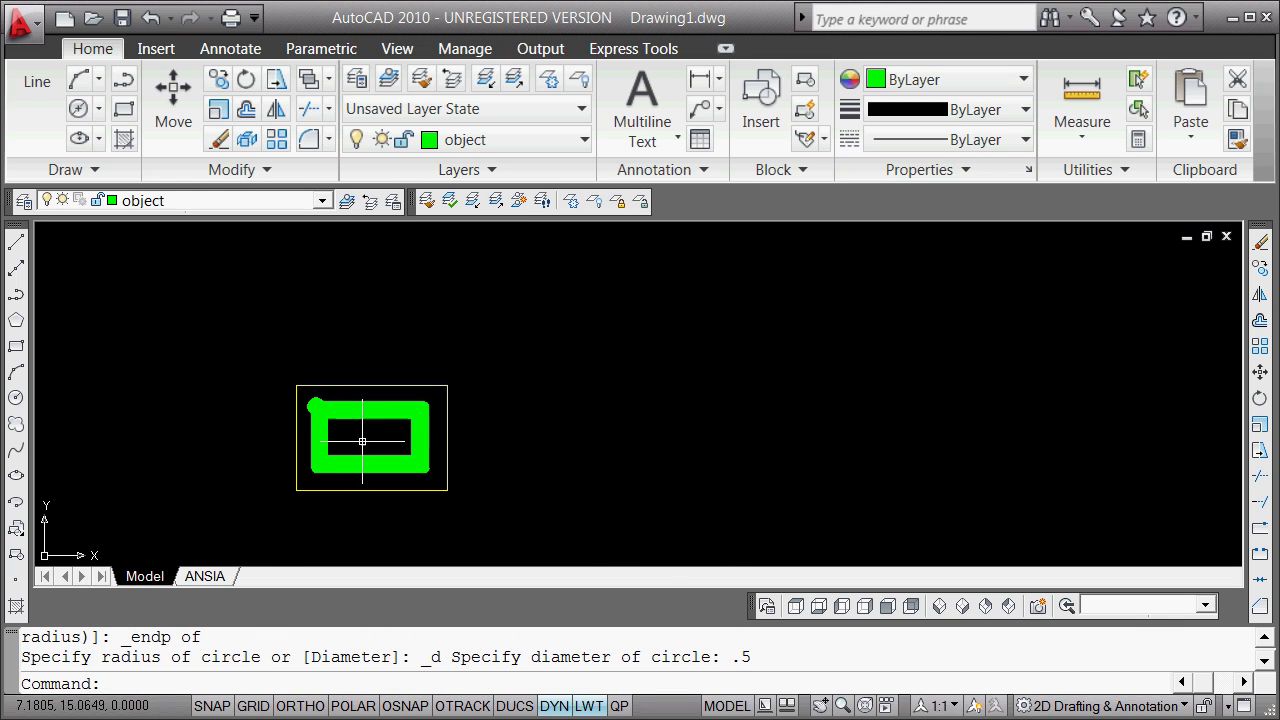
{"action": "scroll", "coordinate": [391, 514], "scroll_direction": "up", "scroll_amount": 2}
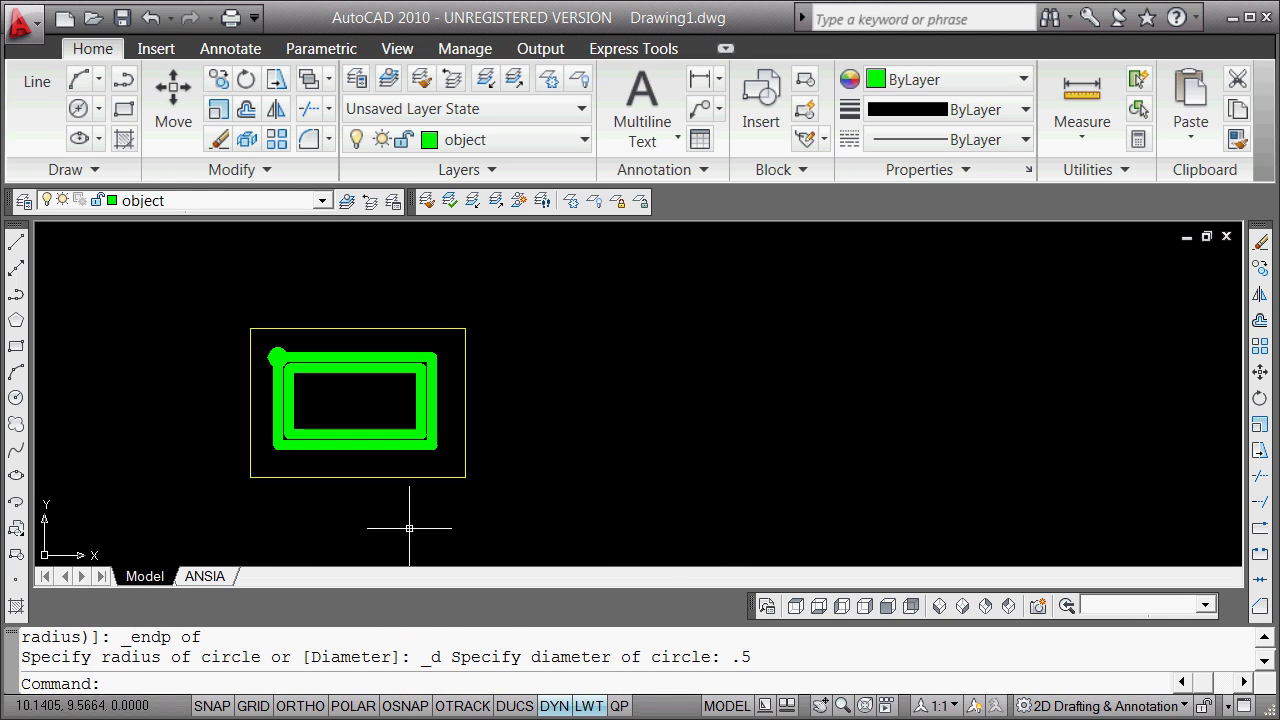
{"action": "left_click", "coordinate": [588, 706]}
{"action": "scroll", "coordinate": [276, 358], "scroll_direction": "up", "scroll_amount": 4}
{"action": "scroll", "coordinate": [277, 361], "scroll_direction": "down", "scroll_amount": 4}
{"action": "scroll", "coordinate": [297, 394], "scroll_direction": "up", "scroll_amount": 3}
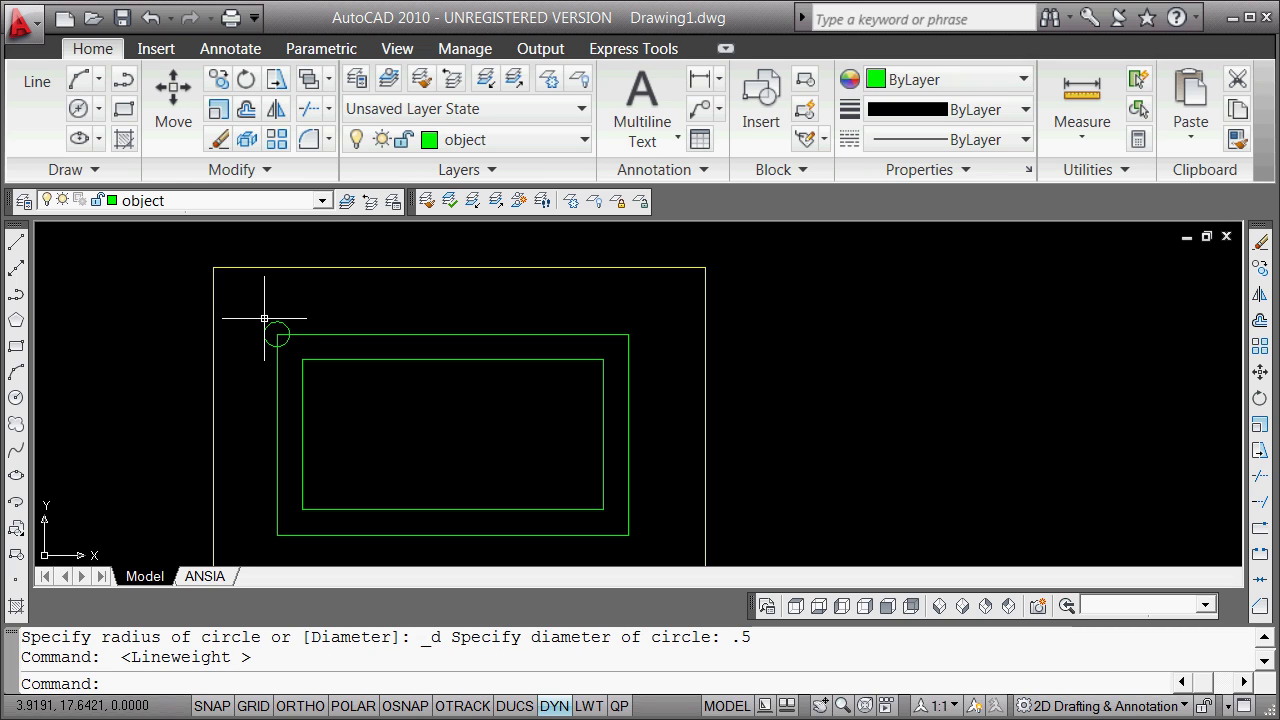
- Draw a concentric circle of radius .71 around the small circle, snapping to its center
{"action": "left_click", "coordinate": [98, 108]}
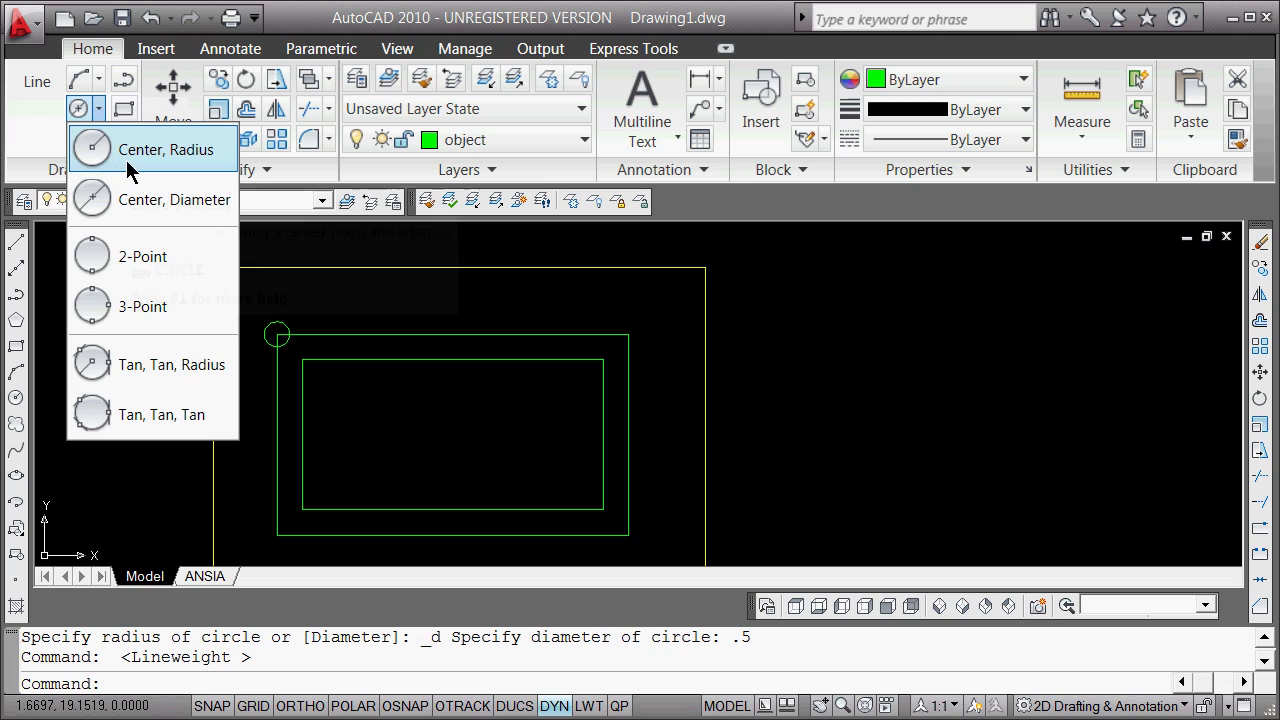
{"action": "left_click", "coordinate": [134, 154]}
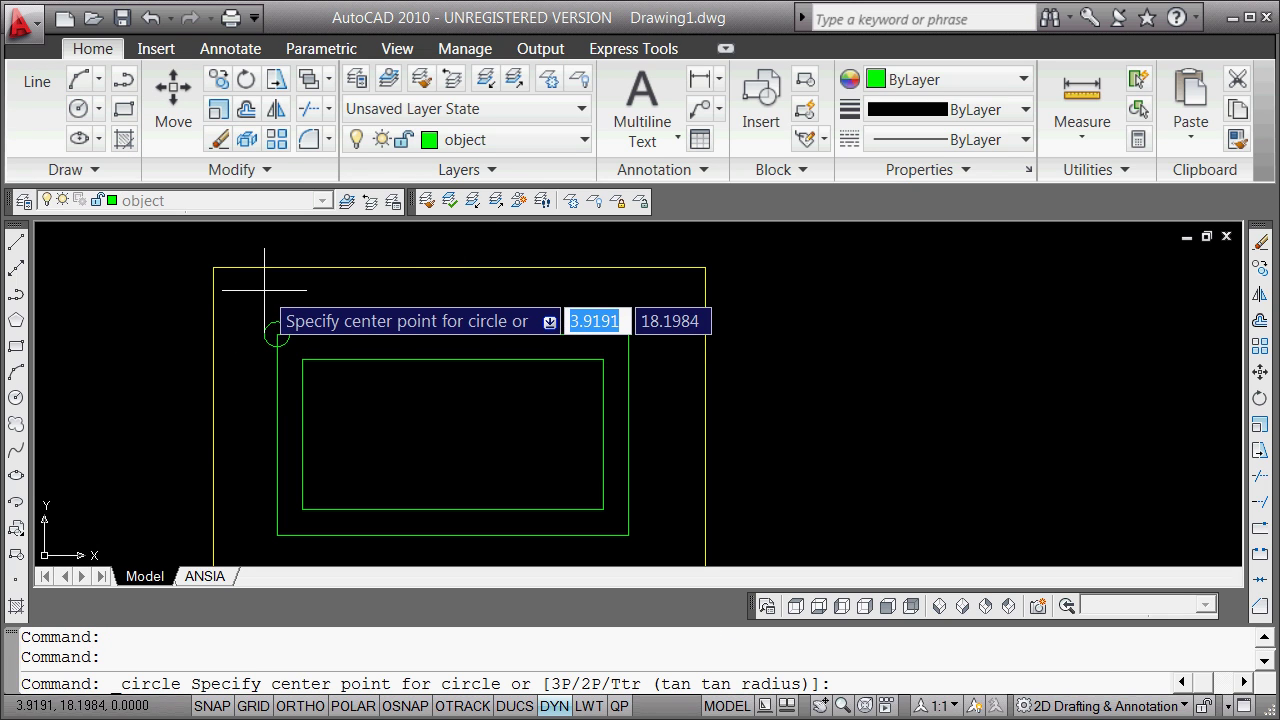
{"action": "right_click", "coordinate": [250, 322], "text": "shift"}
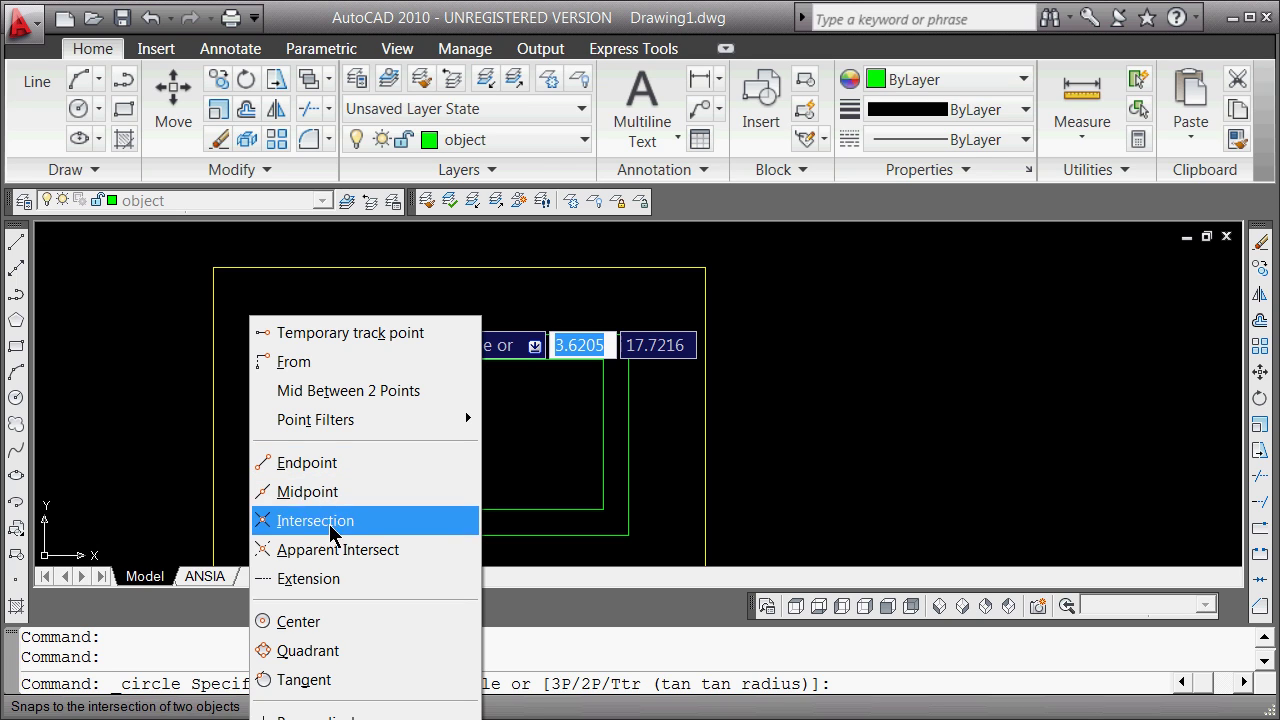
{"action": "left_click", "coordinate": [330, 621]}
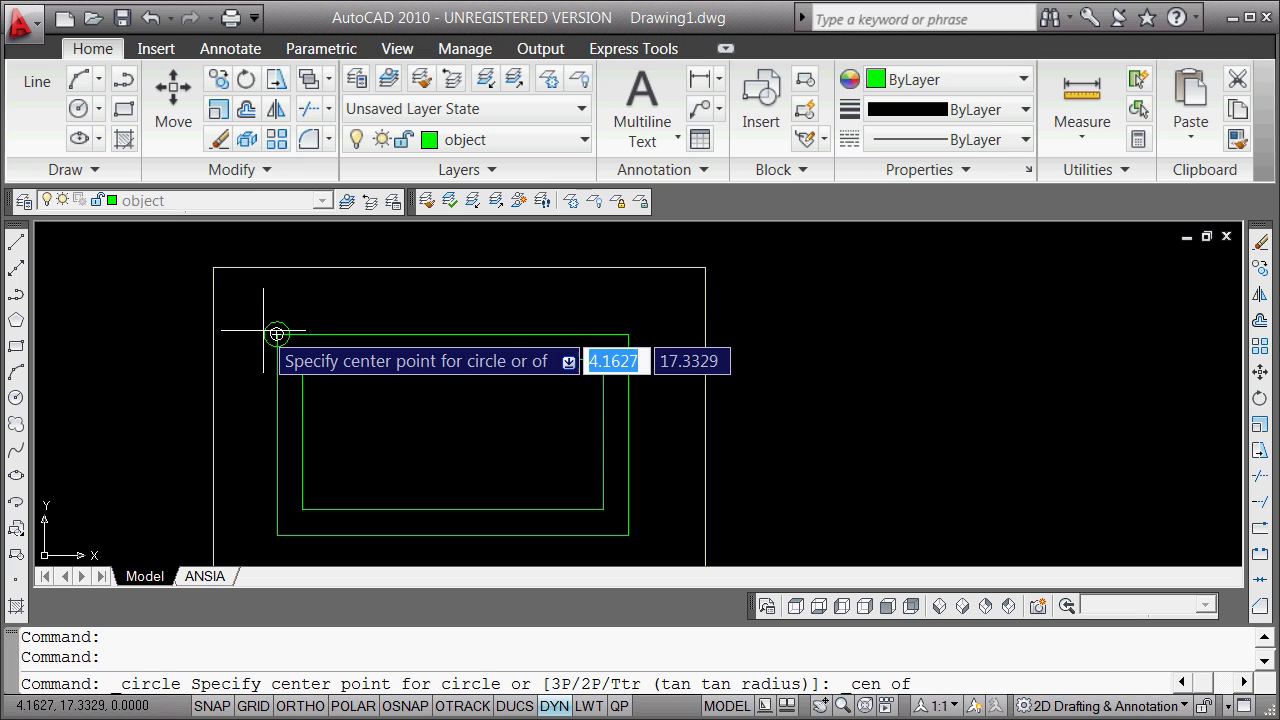
{"action": "left_click", "coordinate": [262, 330]}
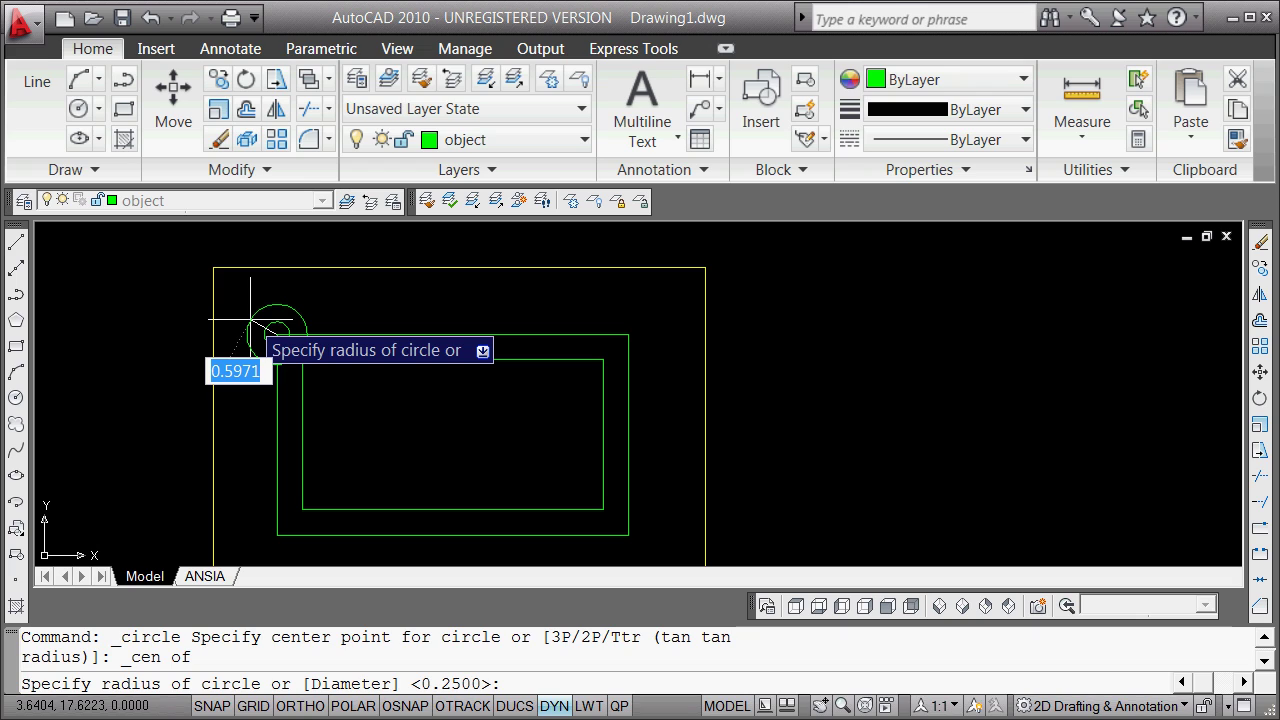
{"action": "type", "text": ".71"}
{"action": "key", "text": "Return"}
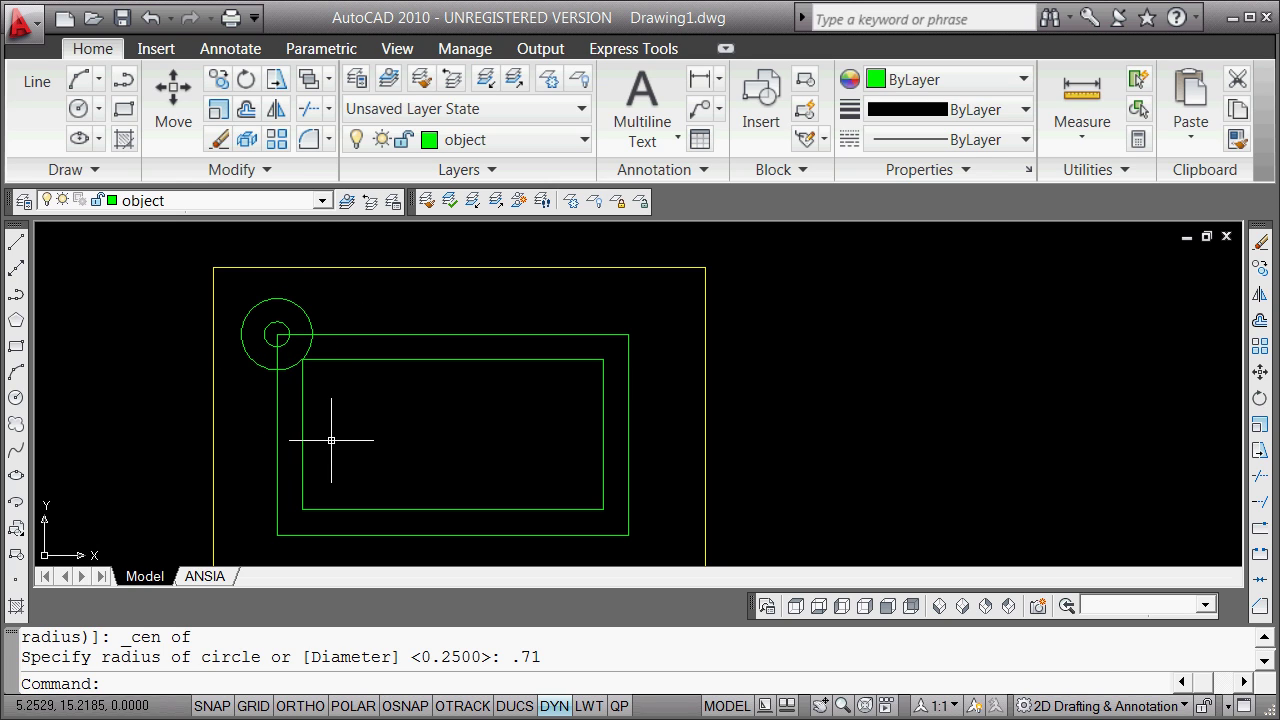
- Copy both concentric circles by their center grip in multiple mode to the lower-left endpoint of the outer green rectangle
{"action": "scroll", "coordinate": [334, 452], "scroll_direction": "down", "scroll_amount": 2}
{"action": "scroll", "coordinate": [345, 510], "scroll_direction": "up", "scroll_amount": 2}
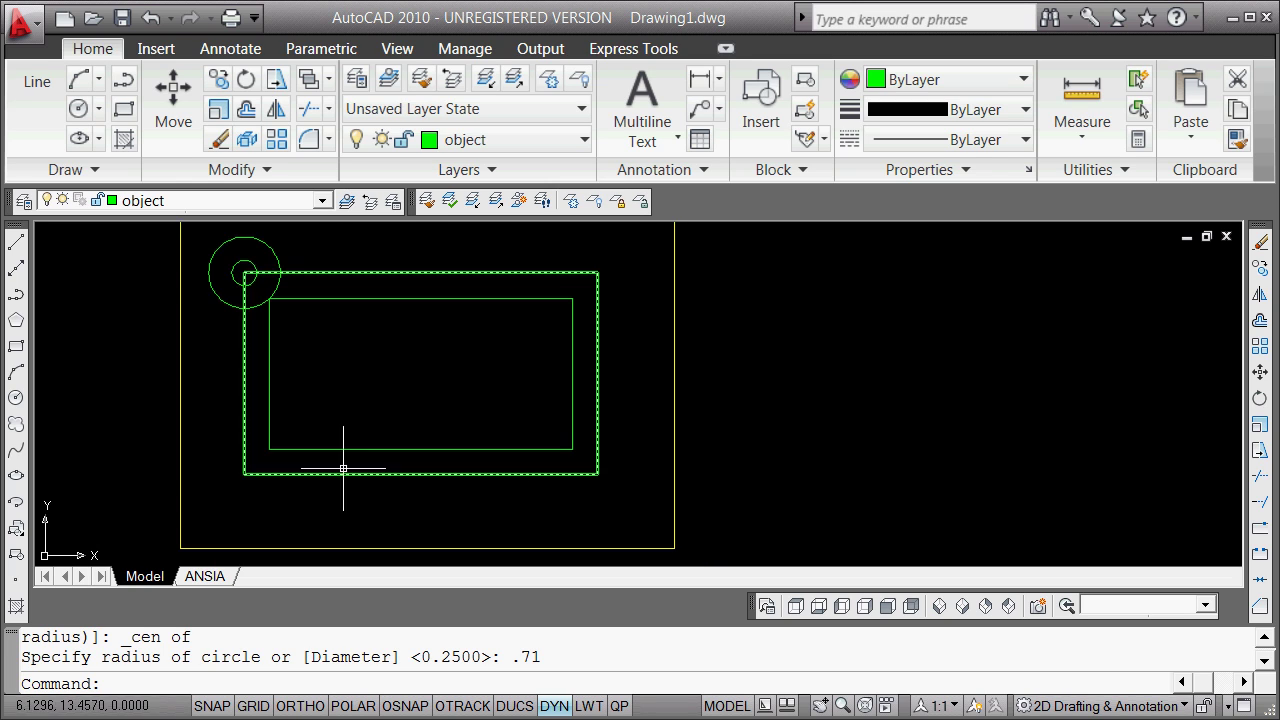
{"action": "left_click", "coordinate": [250, 262]}
{"action": "left_click", "coordinate": [269, 246]}
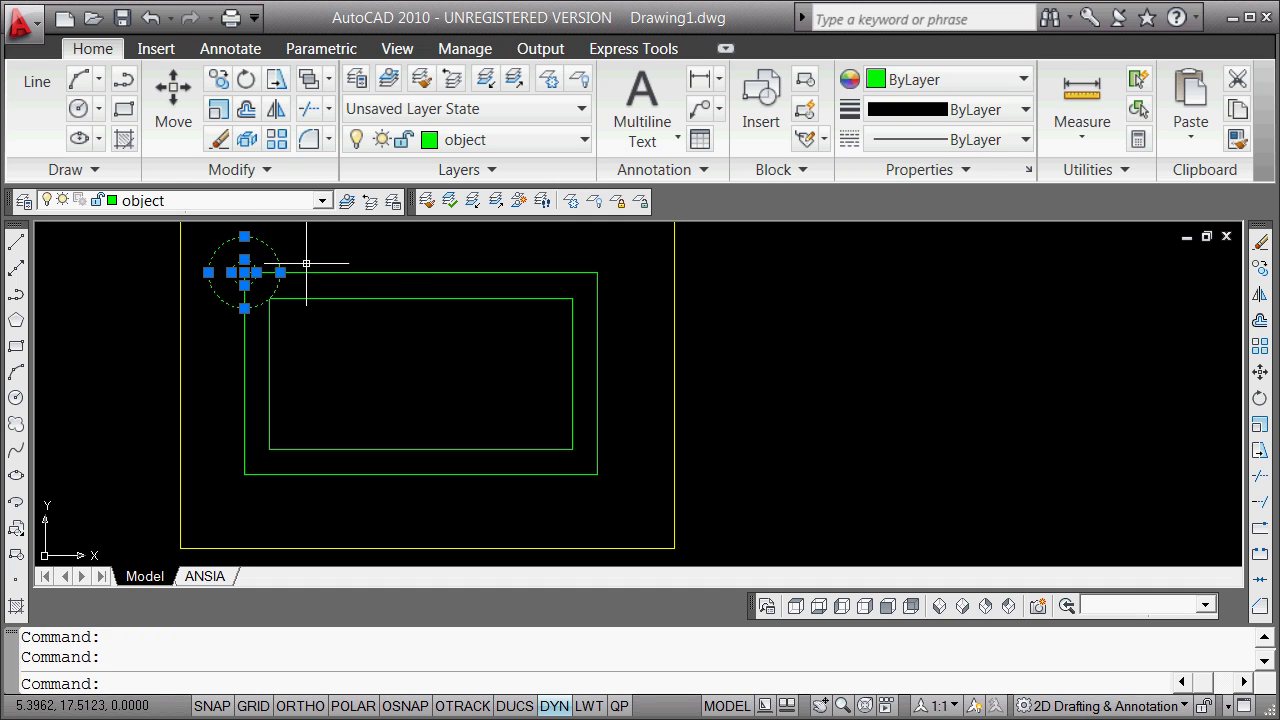
{"action": "left_click", "coordinate": [244, 272]}
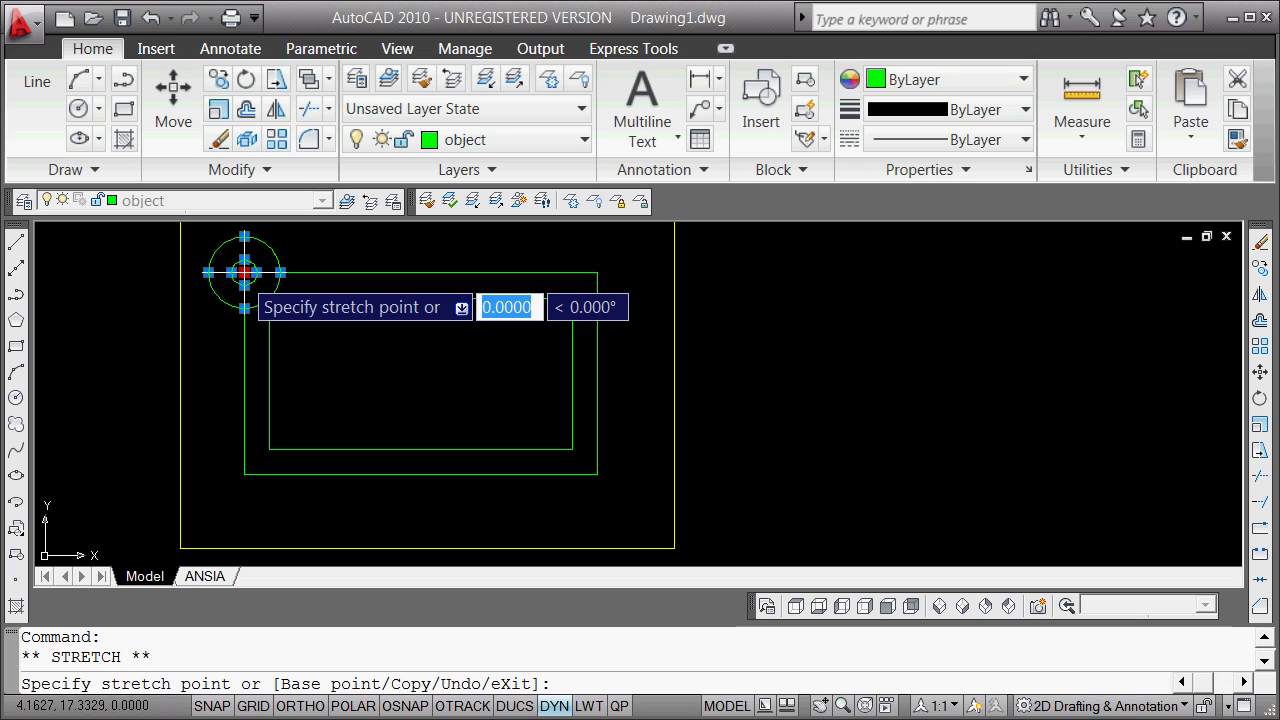
{"action": "key", "text": "space"}
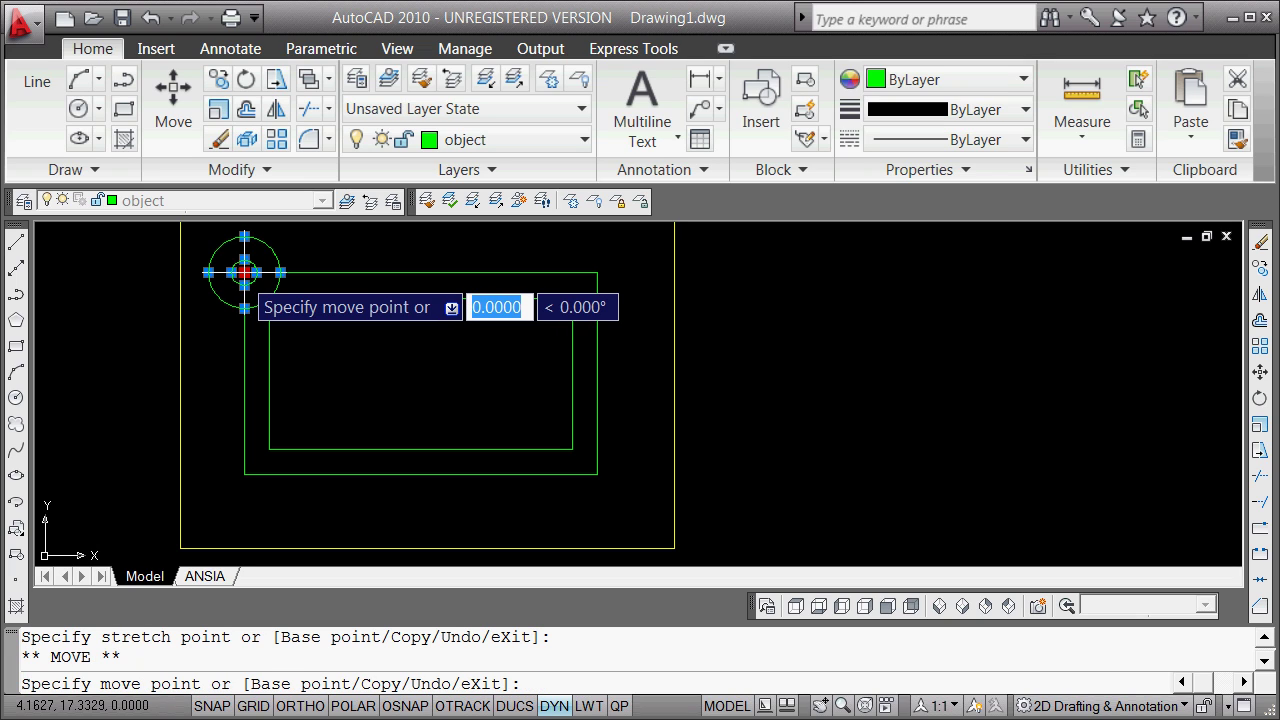
{"action": "type", "text": "c"}
{"action": "key", "text": "Return"}
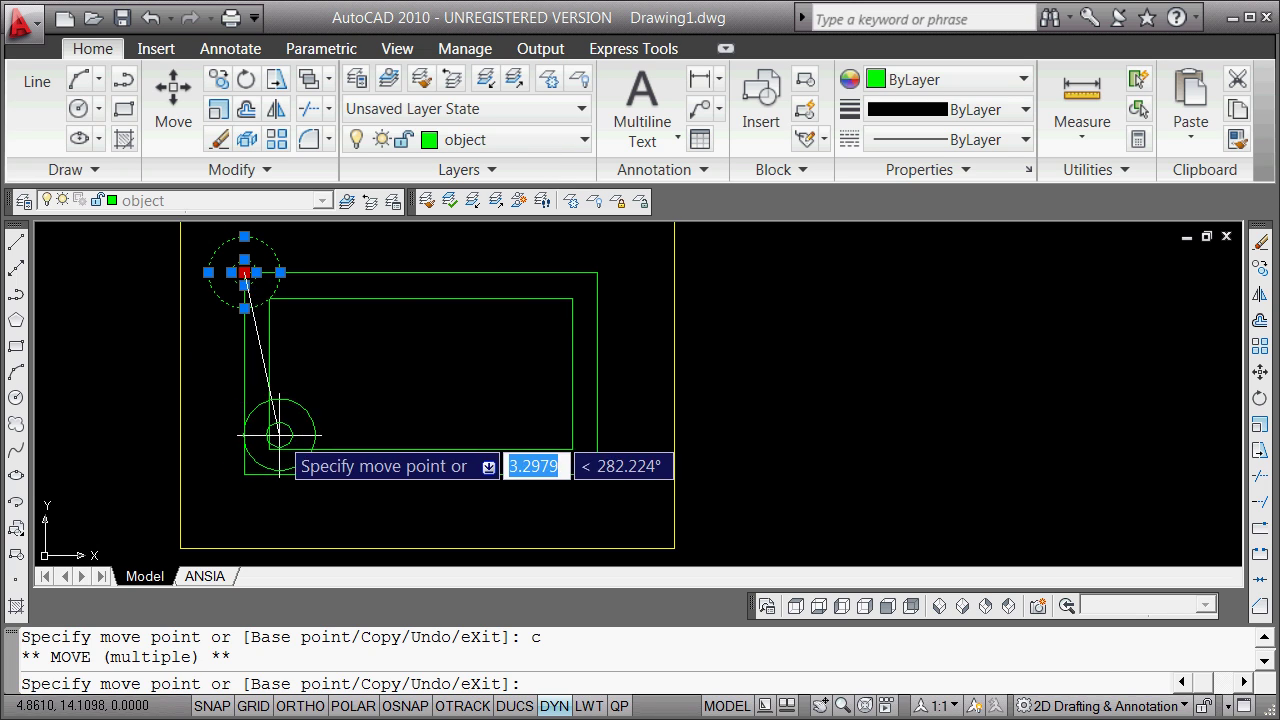
{"action": "right_click", "coordinate": [352, 360], "text": "shift"}
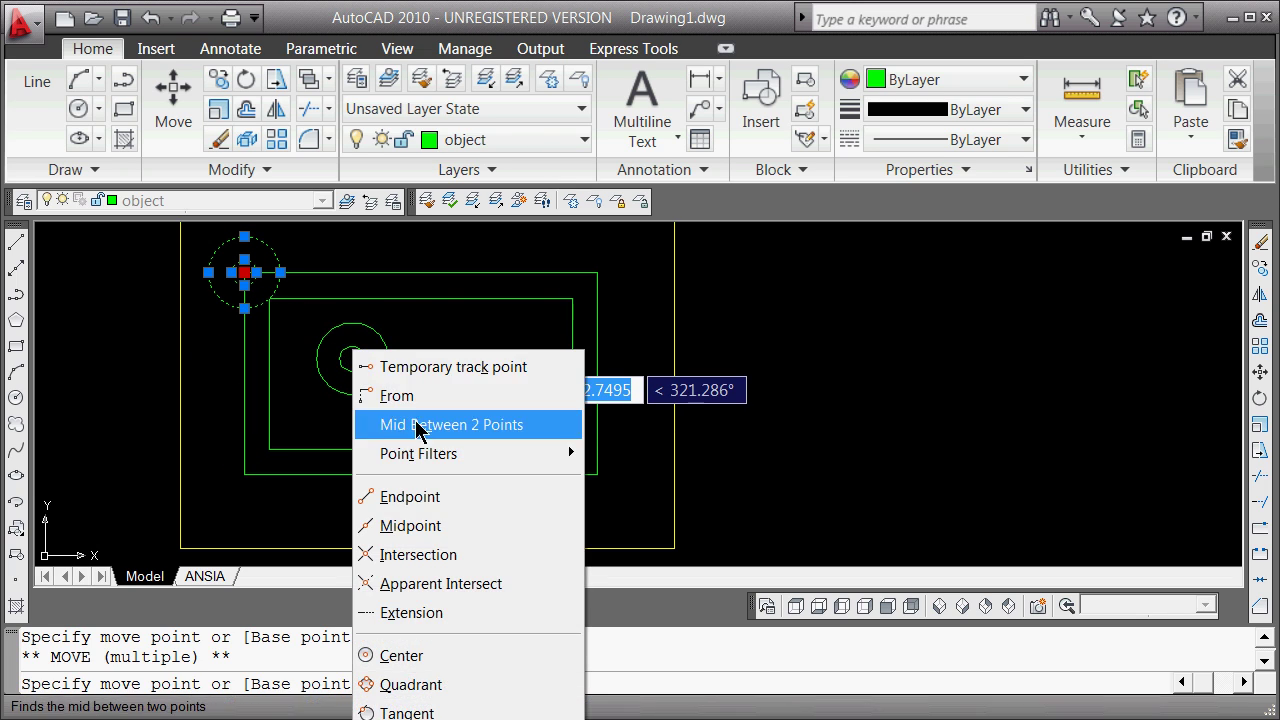
{"action": "left_click", "coordinate": [376, 491]}
{"action": "left_click", "coordinate": [244, 474]}
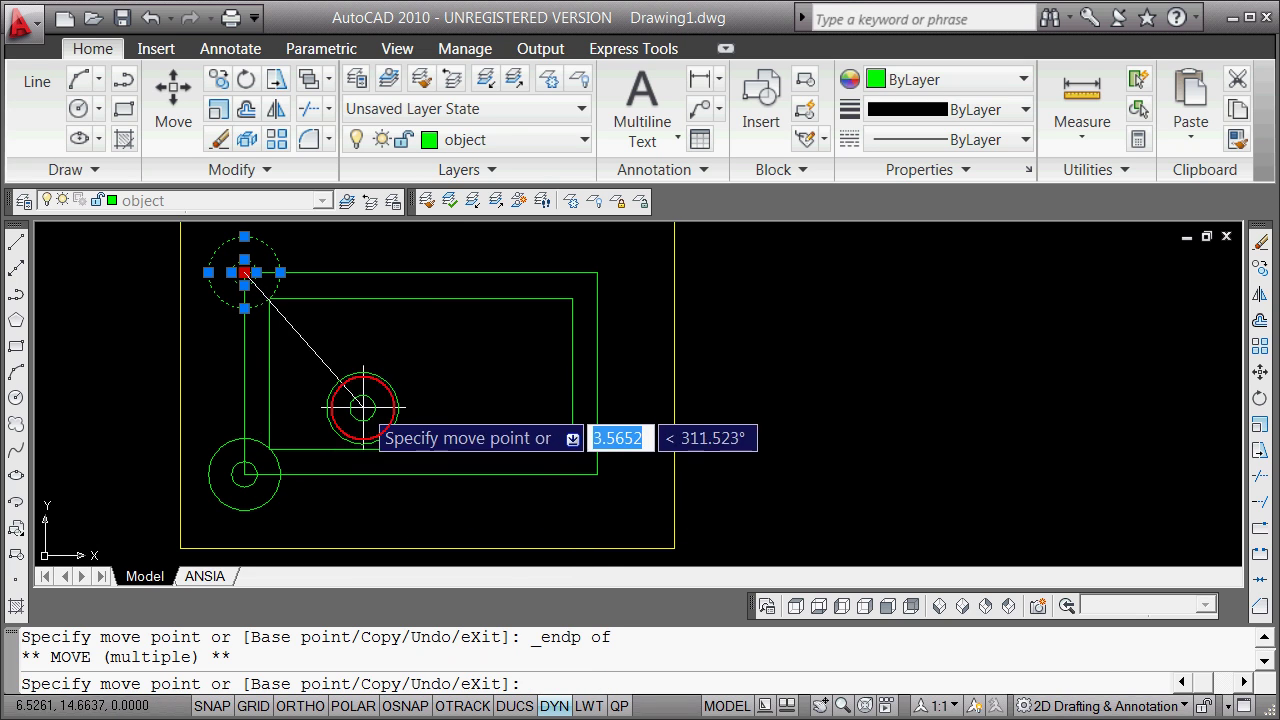
- Place further copies of the two circles at the lower-right and upper-right endpoints of the outer green rectangle and finish copying
{"action": "right_click", "coordinate": [383, 354], "text": "shift"}
{"action": "left_click", "coordinate": [440, 494]}
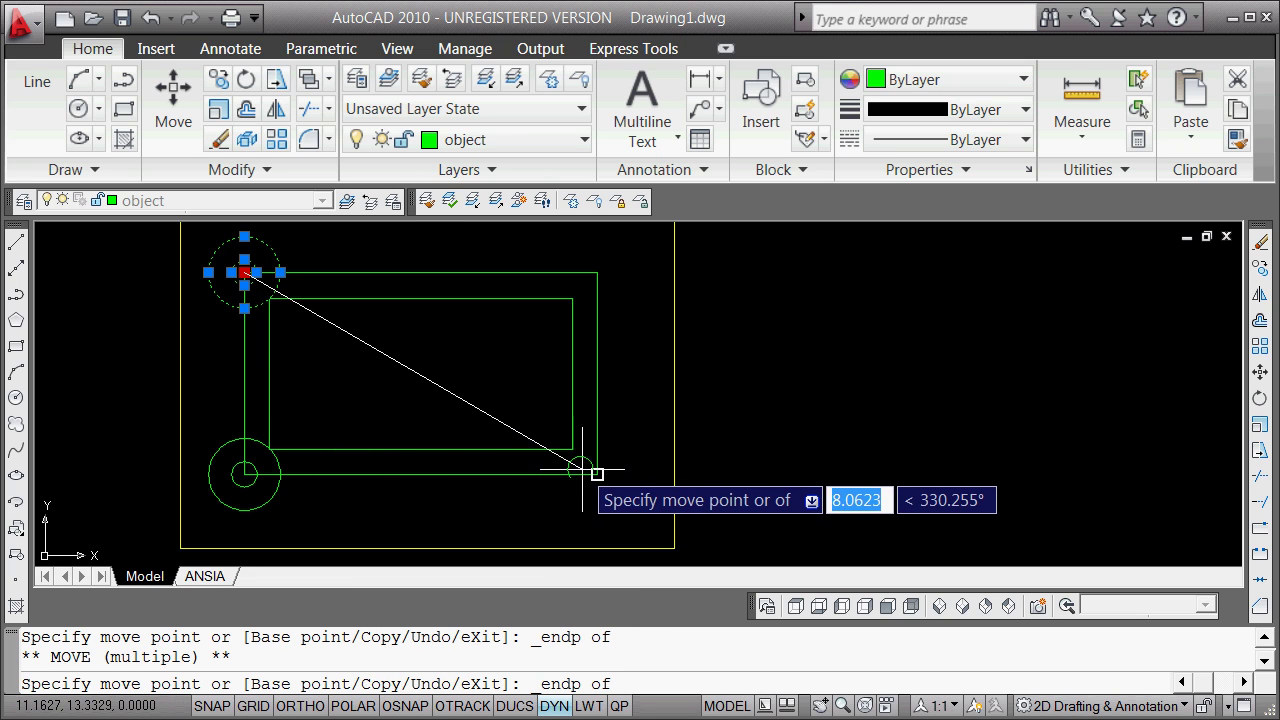
{"action": "left_click", "coordinate": [595, 470]}
{"action": "right_click", "coordinate": [430, 355], "text": "shift"}
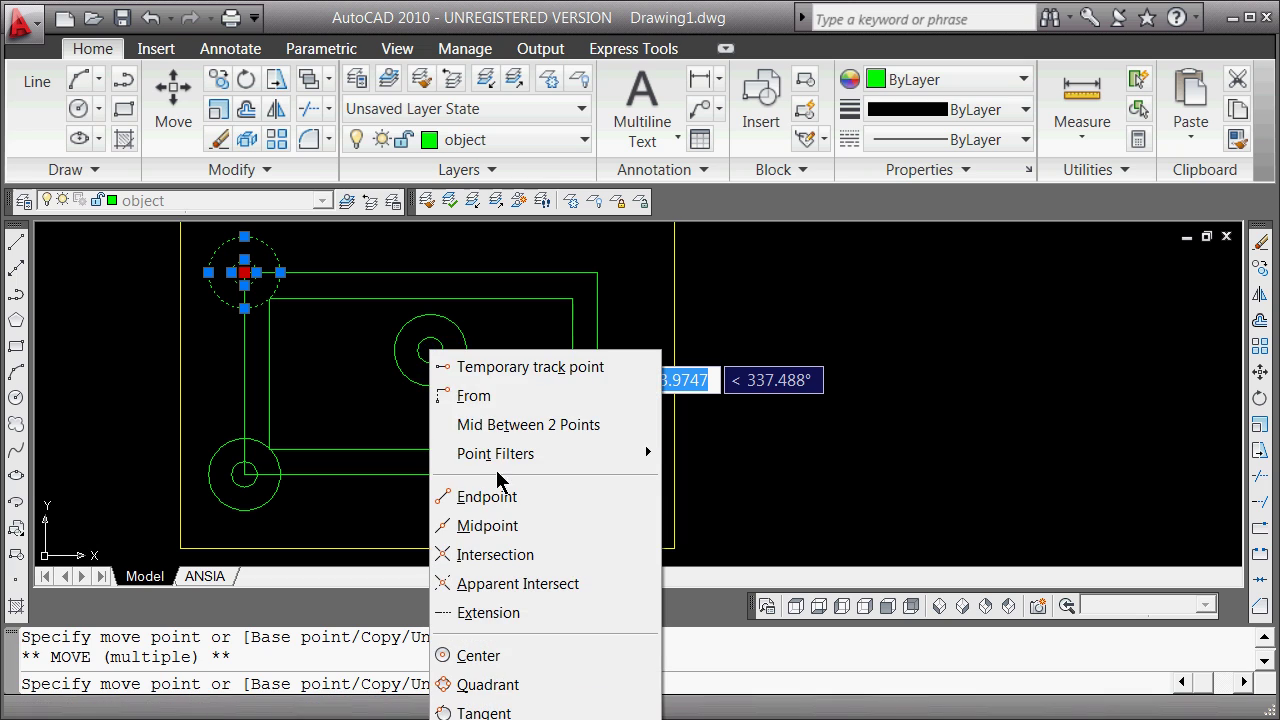
{"action": "left_click", "coordinate": [500, 497]}
{"action": "left_click", "coordinate": [597, 273]}
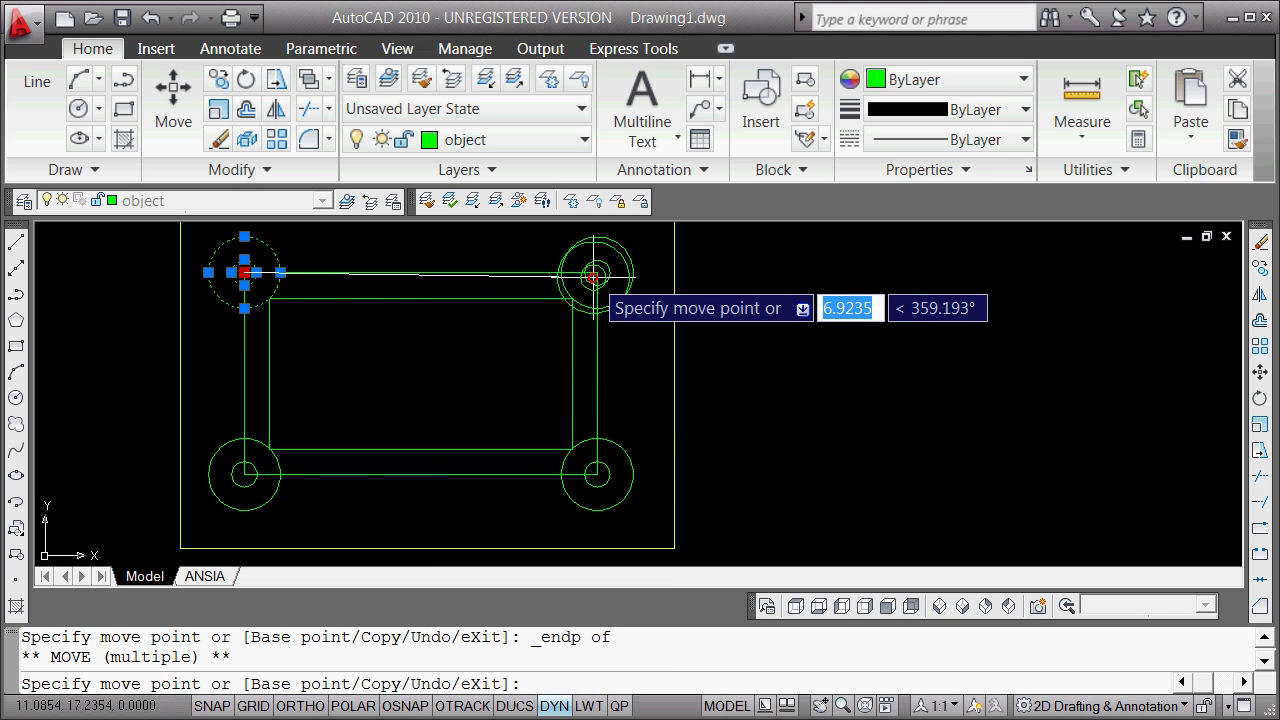
{"action": "key", "text": "Return"}
{"action": "key", "text": "Escape"}
{"action": "key", "text": "Escape"}
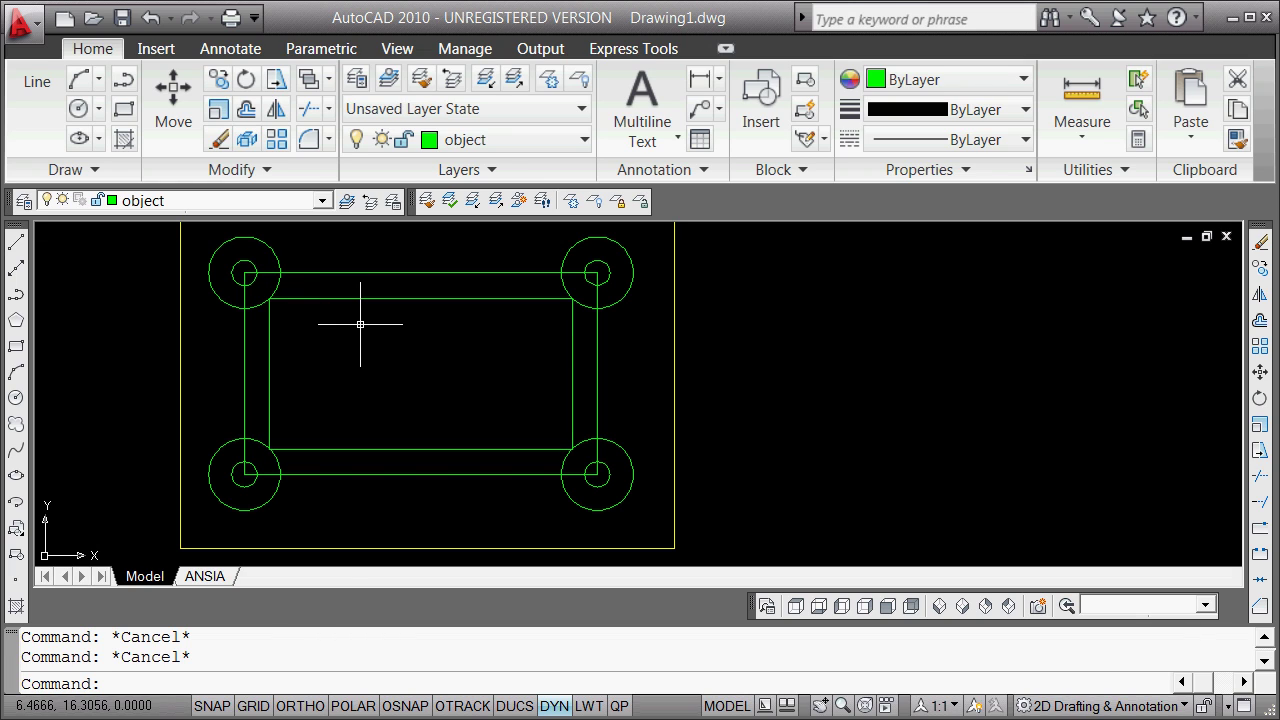
- Explode the inner and outer green rectangles into separate lines
{"action": "left_click", "coordinate": [345, 298]}
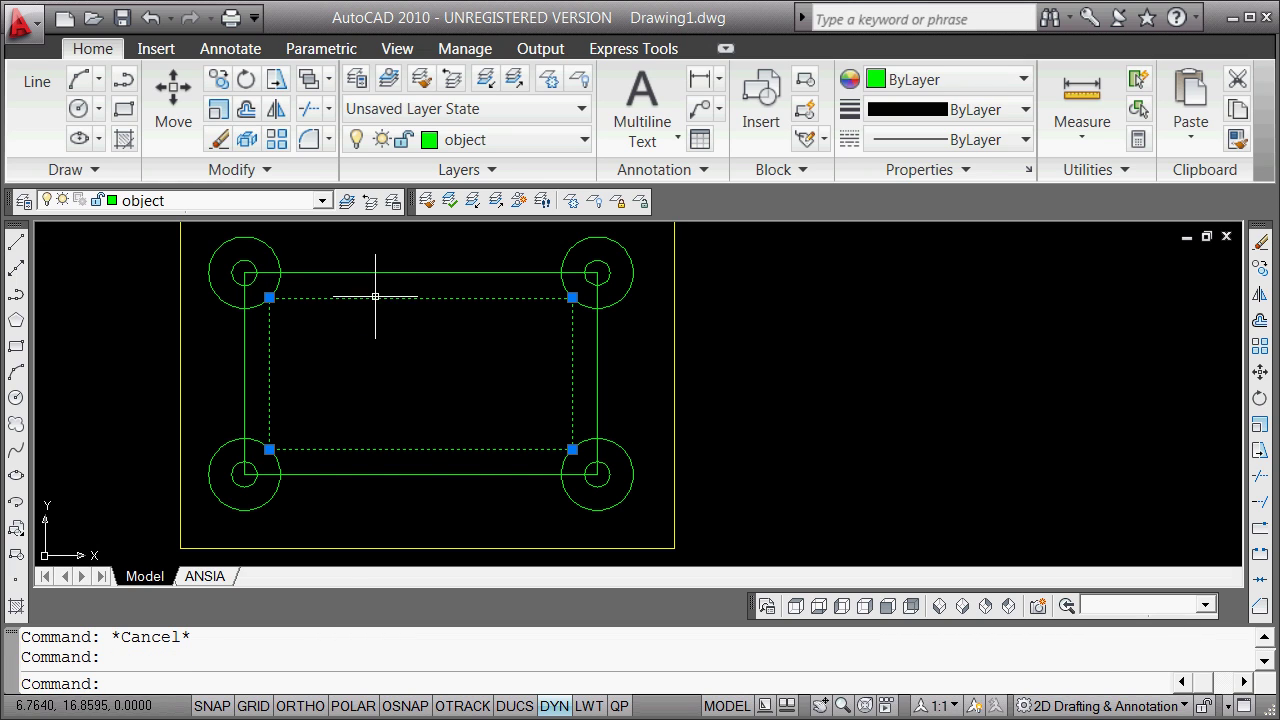
{"action": "left_click", "coordinate": [371, 273]}
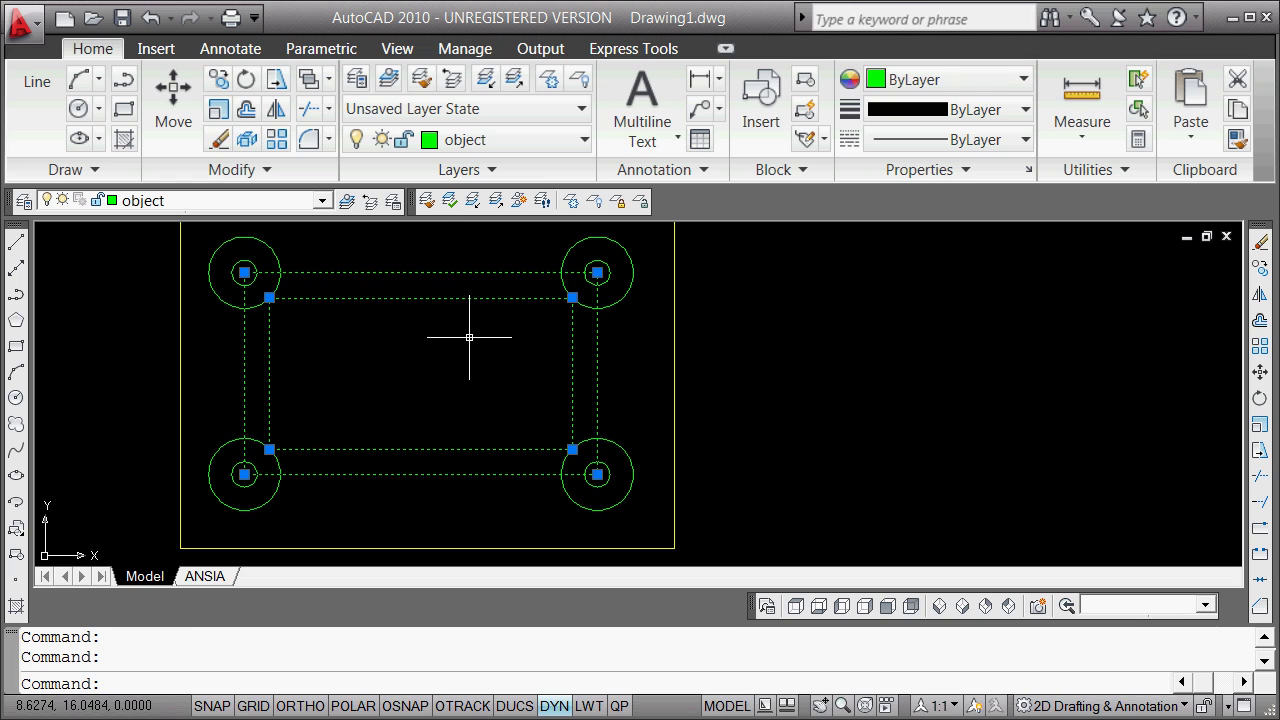
{"action": "type", "text": "x"}
{"action": "key", "text": "Return"}
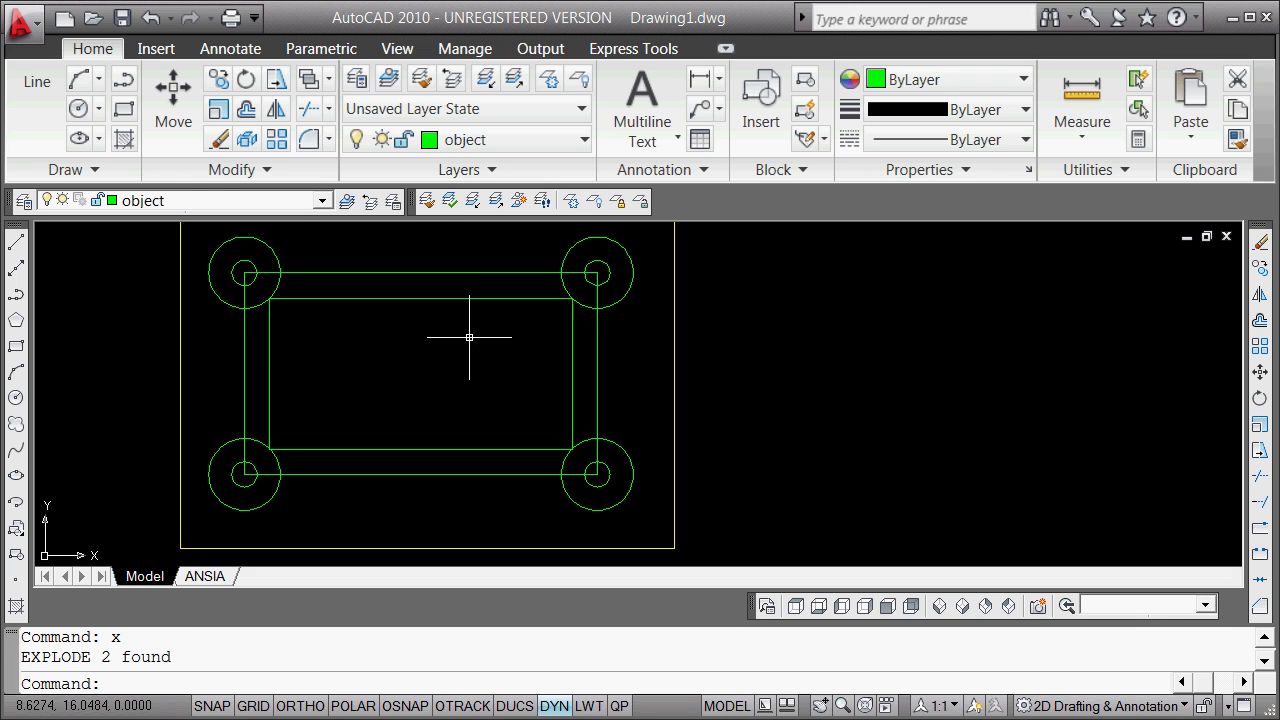
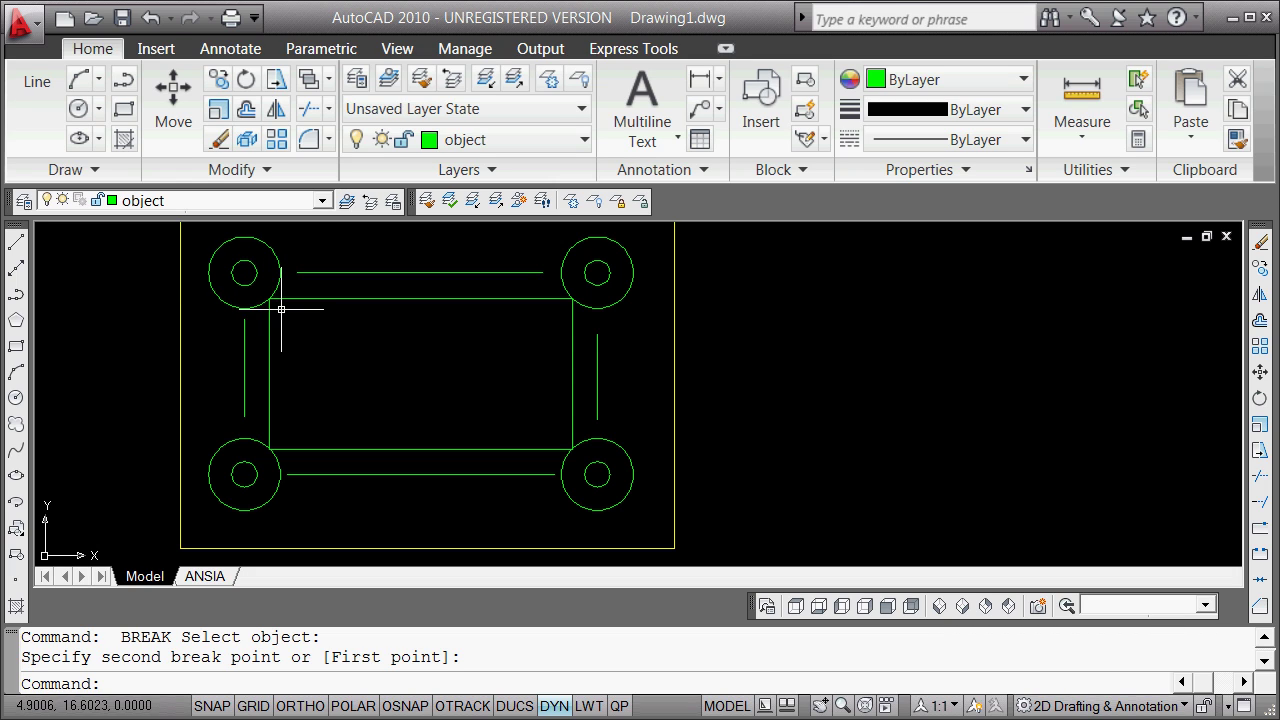
- Try to break the upper-left outer circle from its top to its right side, and undo that break
{"action": "key", "text": "Return"}
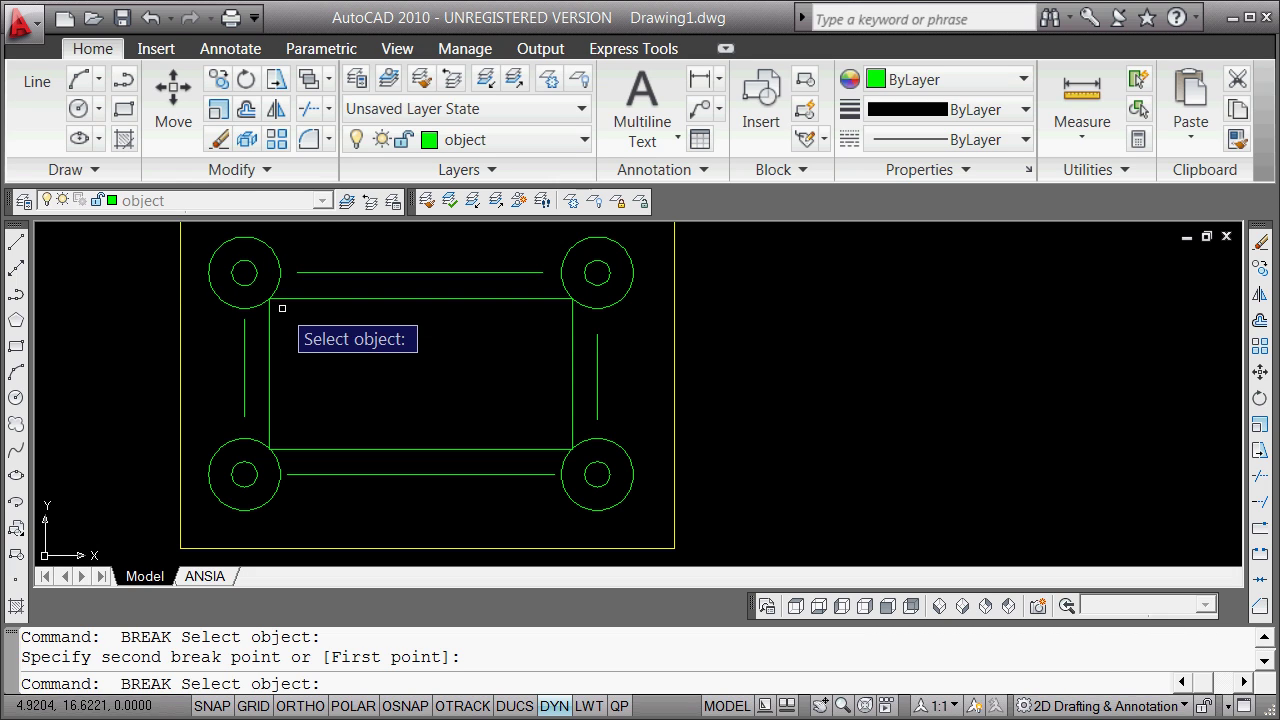
{"action": "left_click", "coordinate": [250, 236]}
{"action": "left_click", "coordinate": [308, 249]}
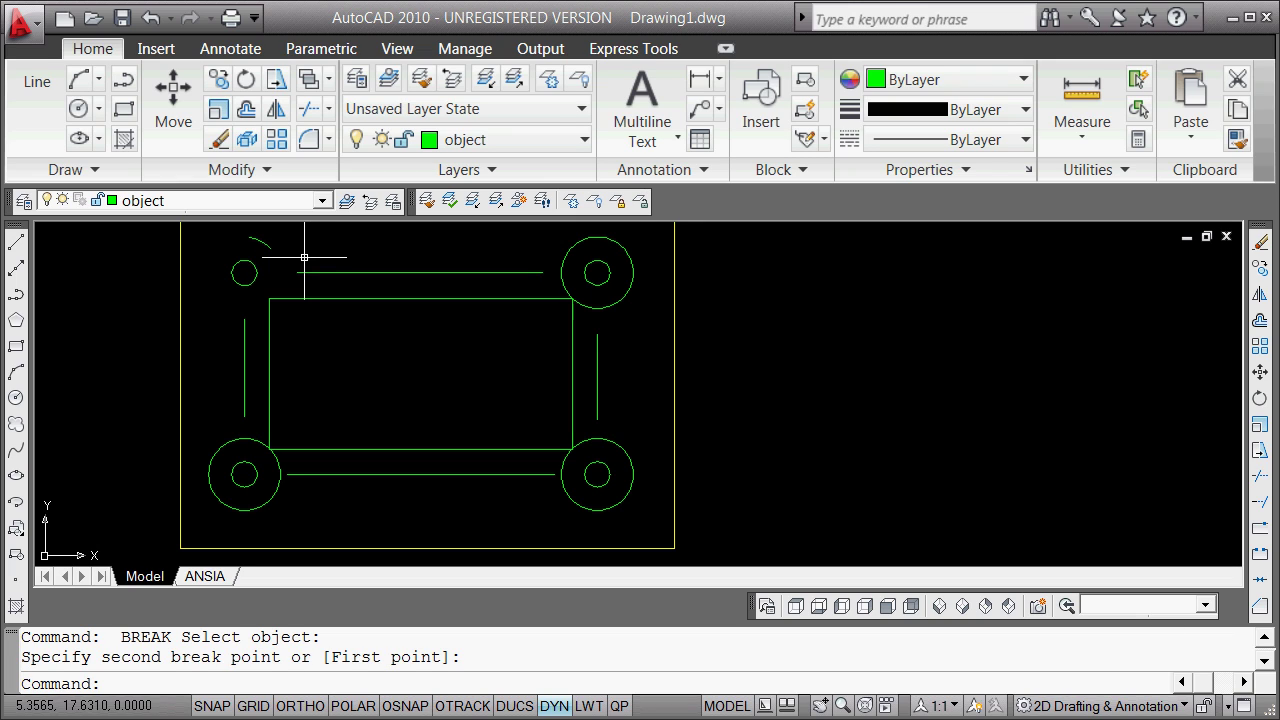
{"action": "left_click", "coordinate": [151, 27]}
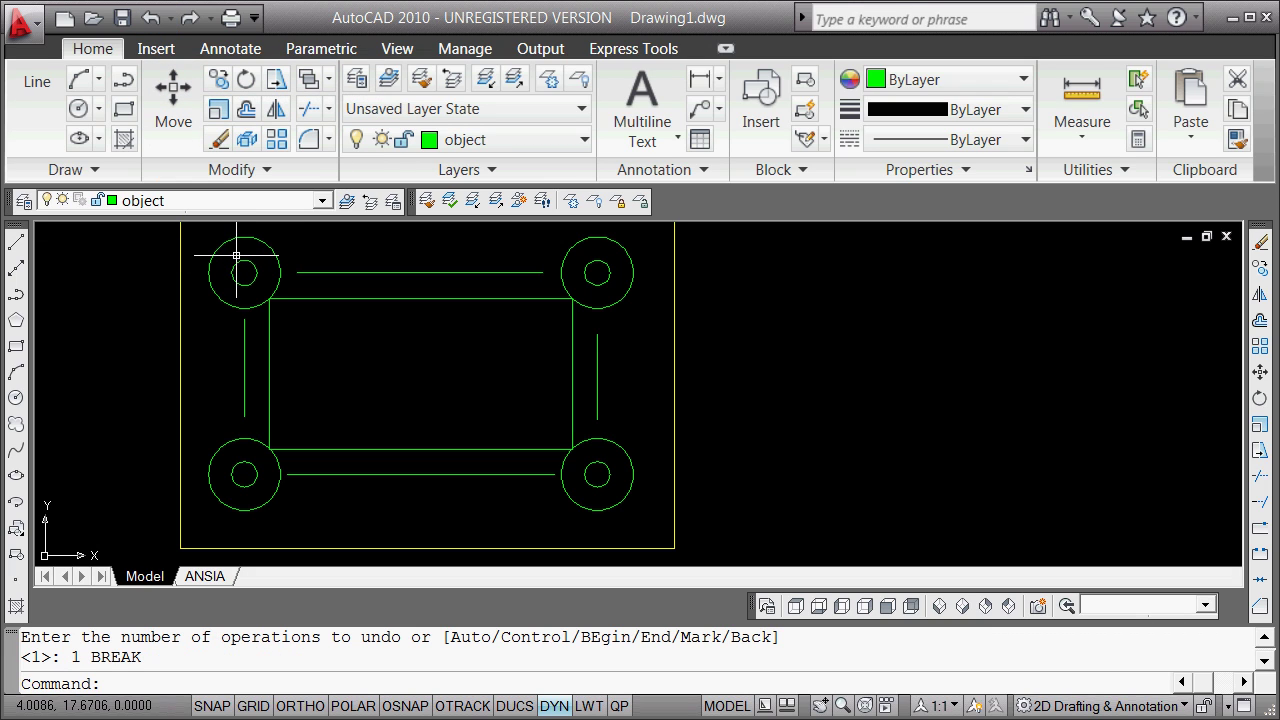
- Break the inward-facing parts out of the upper-left and upper-right outer circles, where they face the inner rectangle's corners
{"action": "type", "text": "b"}
{"action": "key", "text": "Return"}
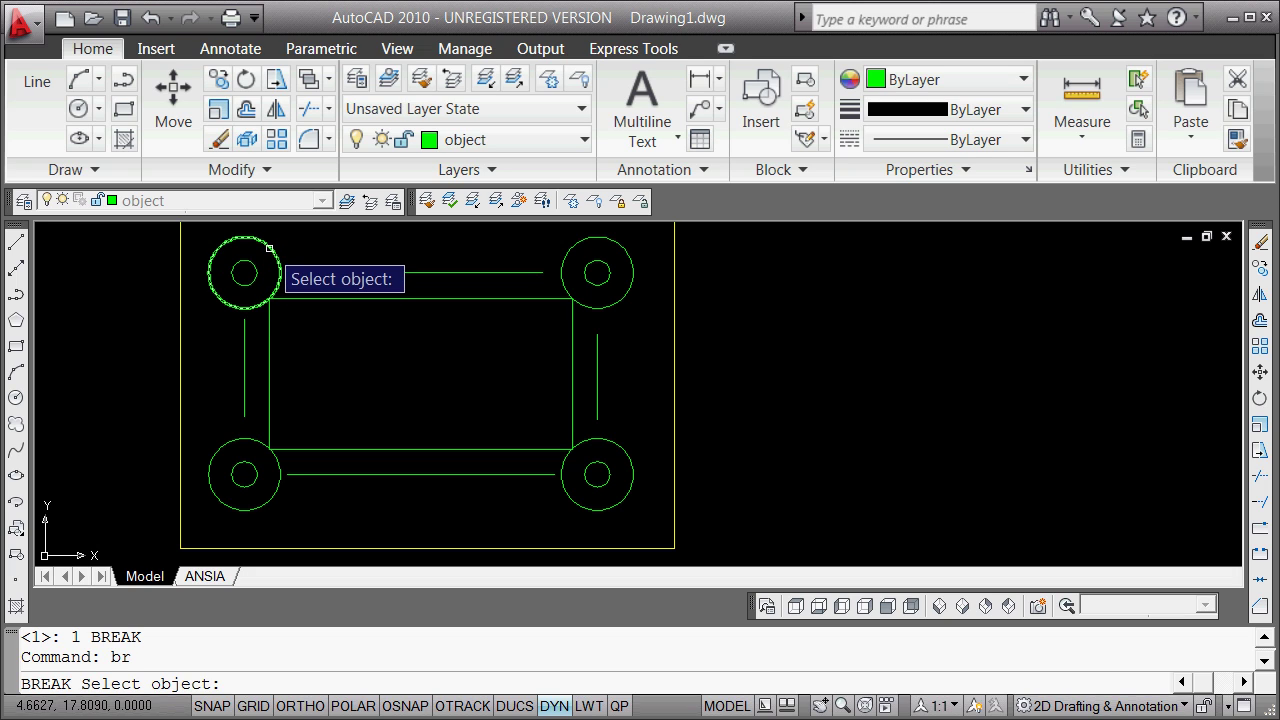
{"action": "left_click", "coordinate": [249, 310]}
{"action": "left_click", "coordinate": [279, 276]}
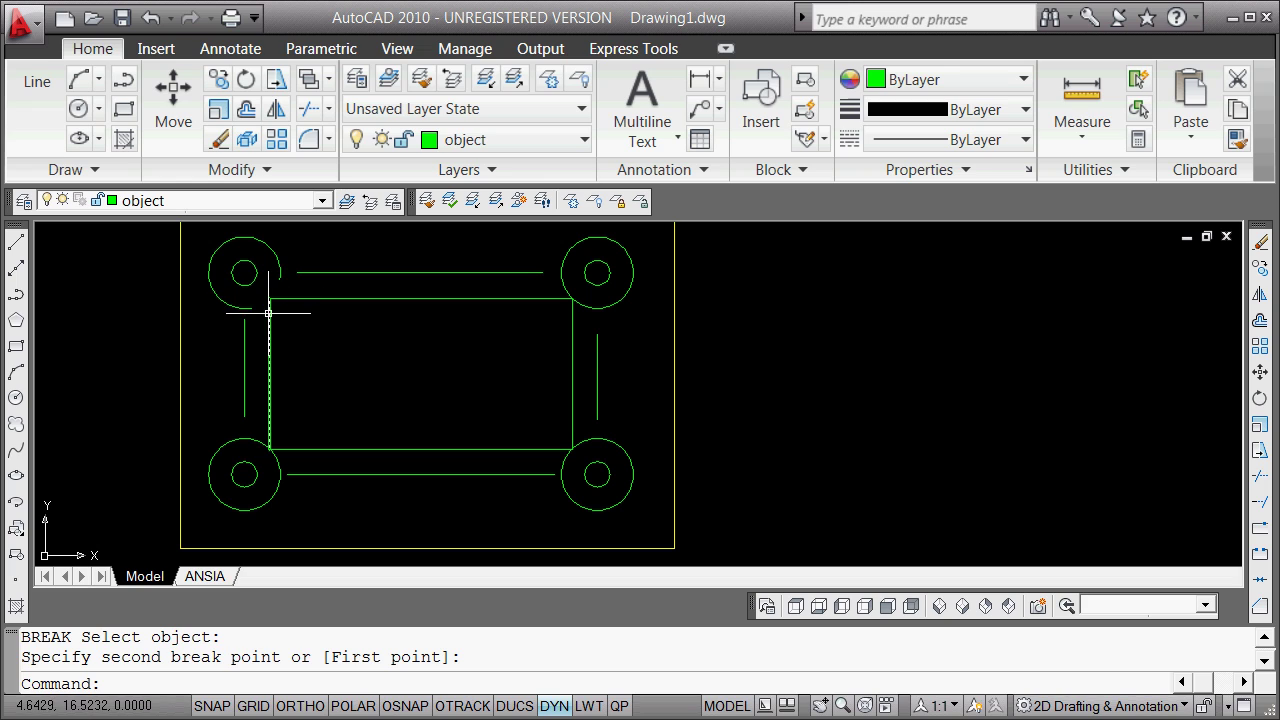
{"action": "key", "text": "Return"}
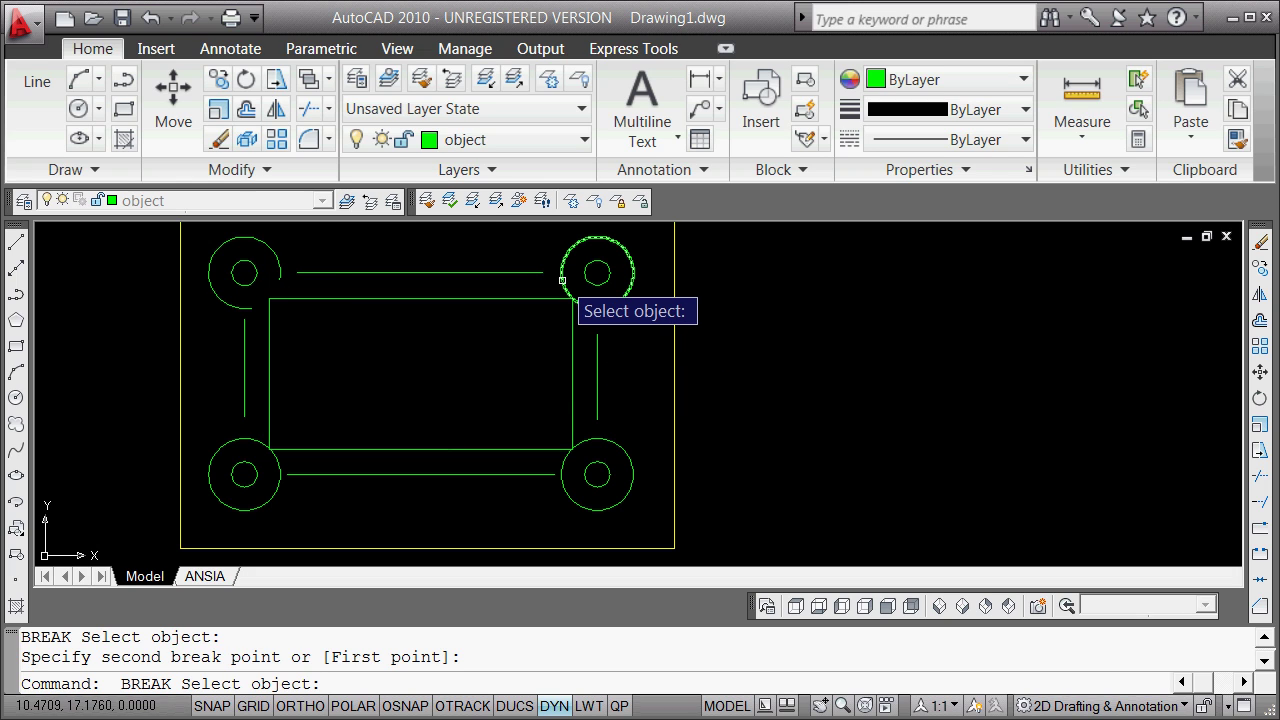
{"action": "left_click", "coordinate": [562, 271]}
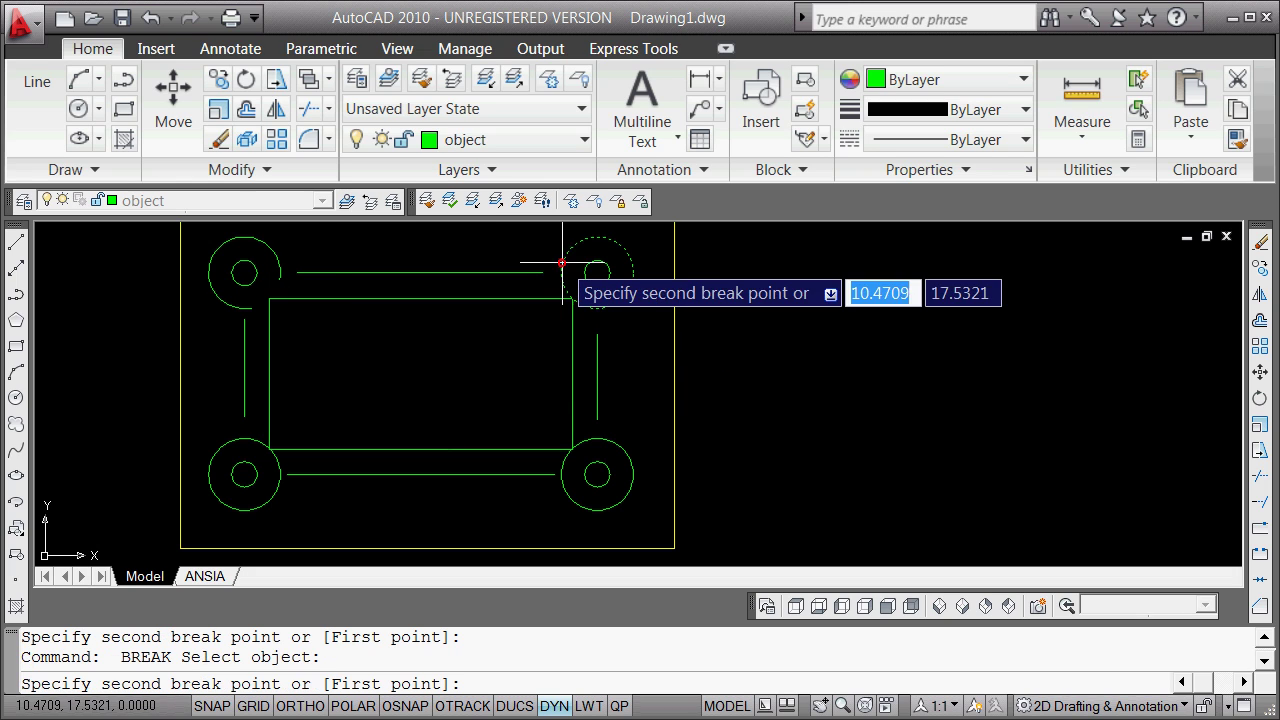
{"action": "left_click", "coordinate": [611, 317]}
- Break the inward-facing parts out of the lower-right and lower-left outer circles as well
{"action": "key", "text": "Return"}
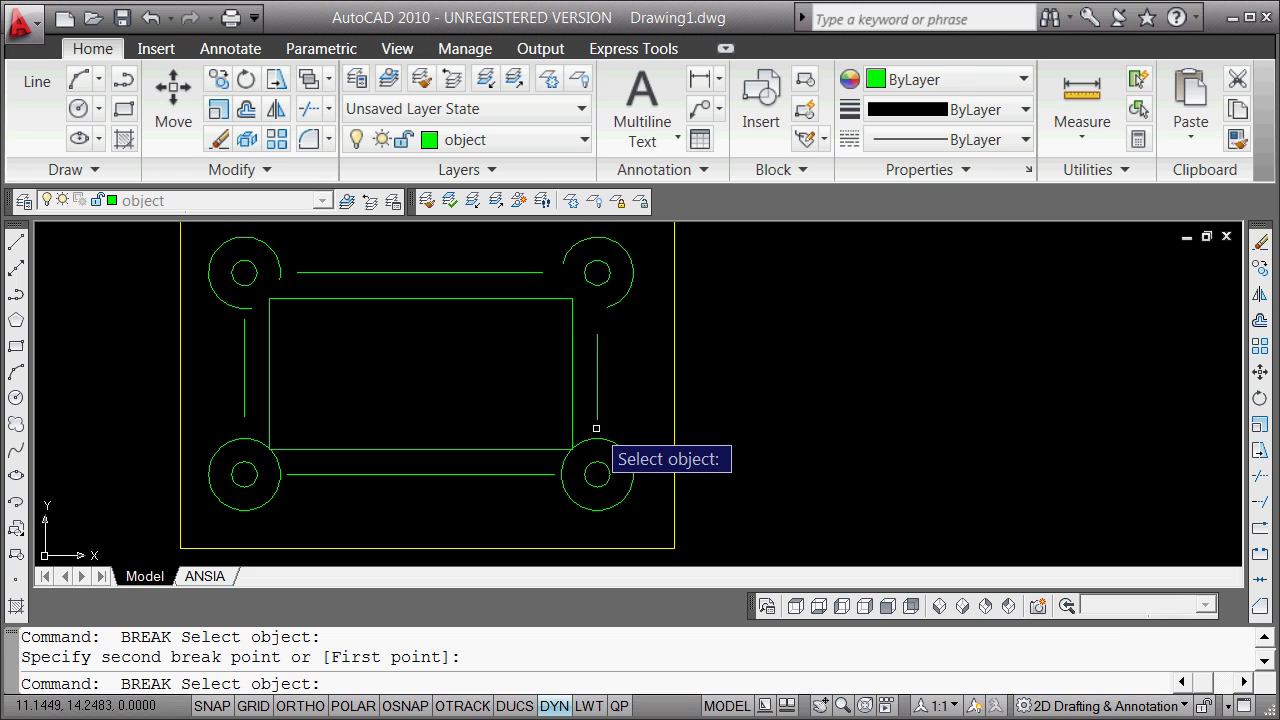
{"action": "left_click", "coordinate": [603, 437]}
{"action": "left_click", "coordinate": [545, 485]}
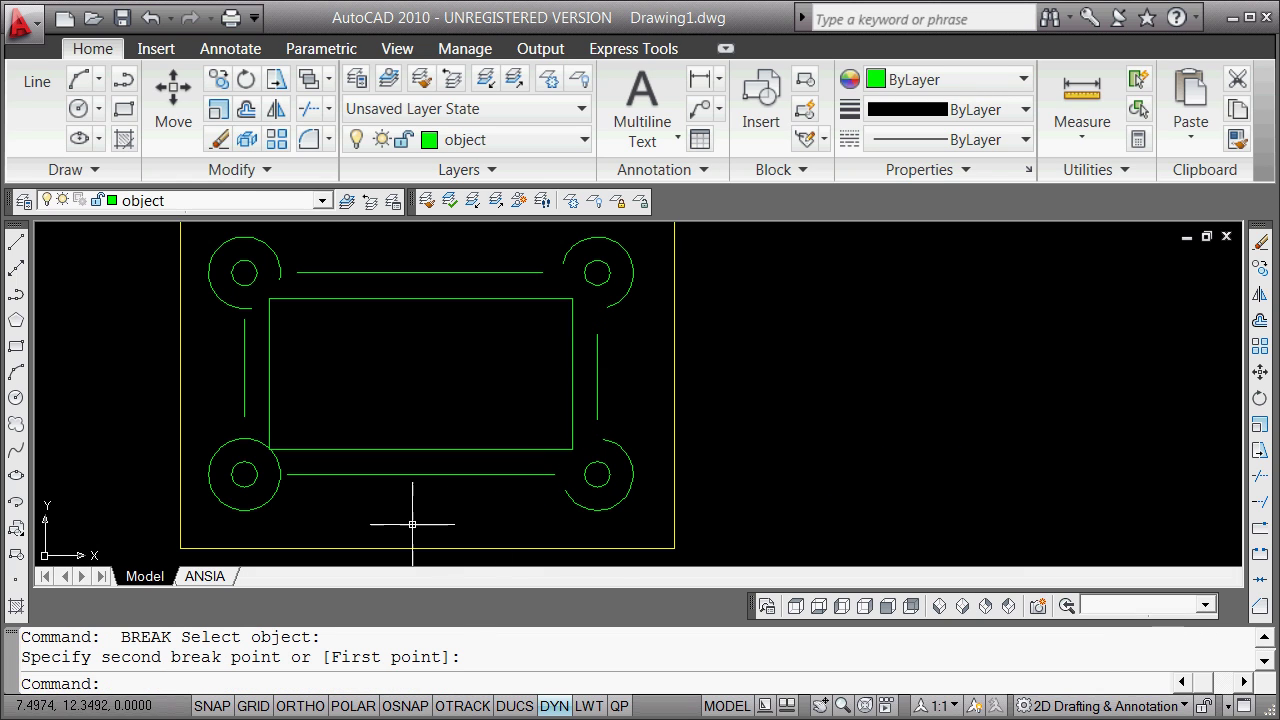
{"action": "key", "text": "Return"}
{"action": "left_click", "coordinate": [219, 449]}
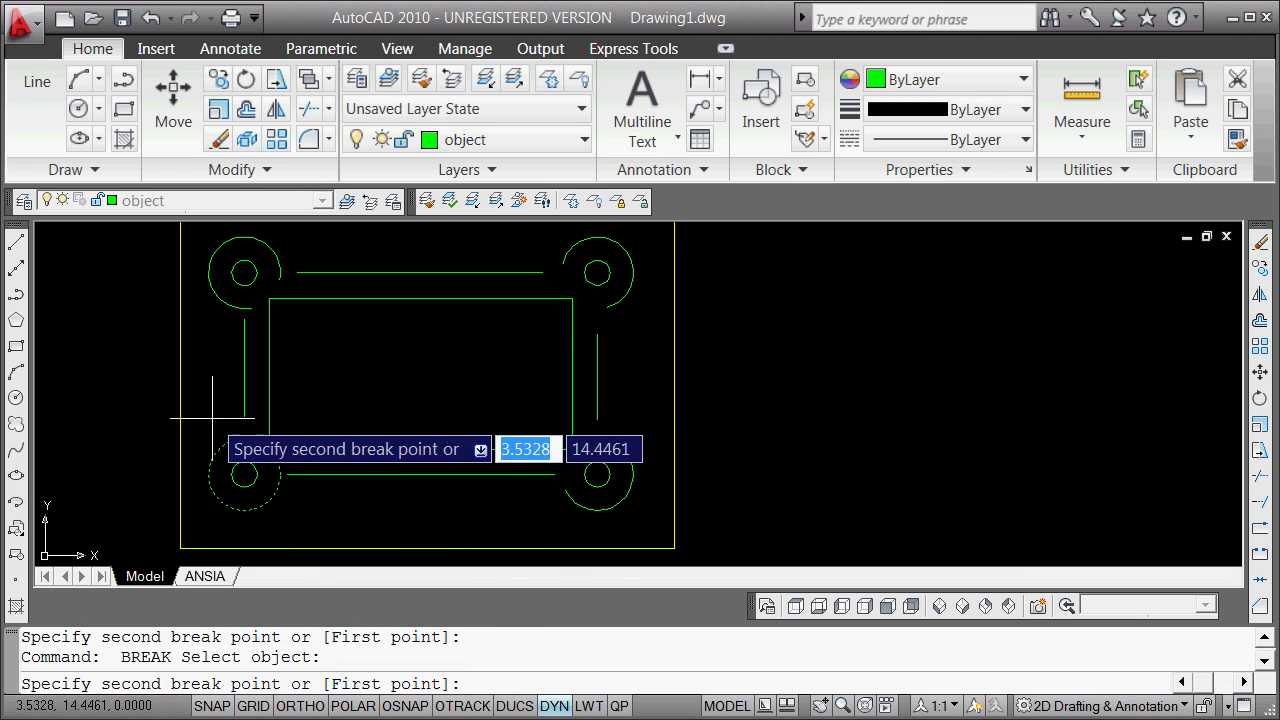
{"action": "left_click", "coordinate": [224, 429]}
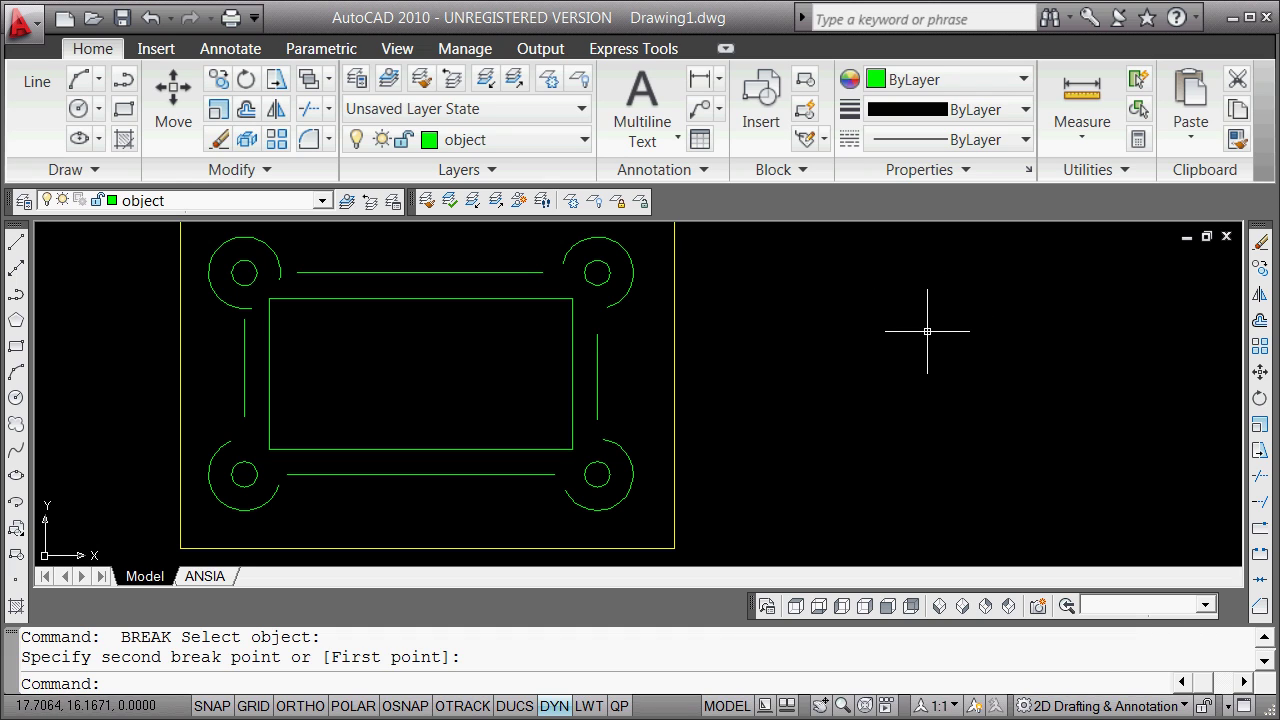
- Fillet the outer right vertical line to the upper-right arc with a radius of .35
{"action": "type", "text": "f"}
{"action": "key", "text": "Return"}
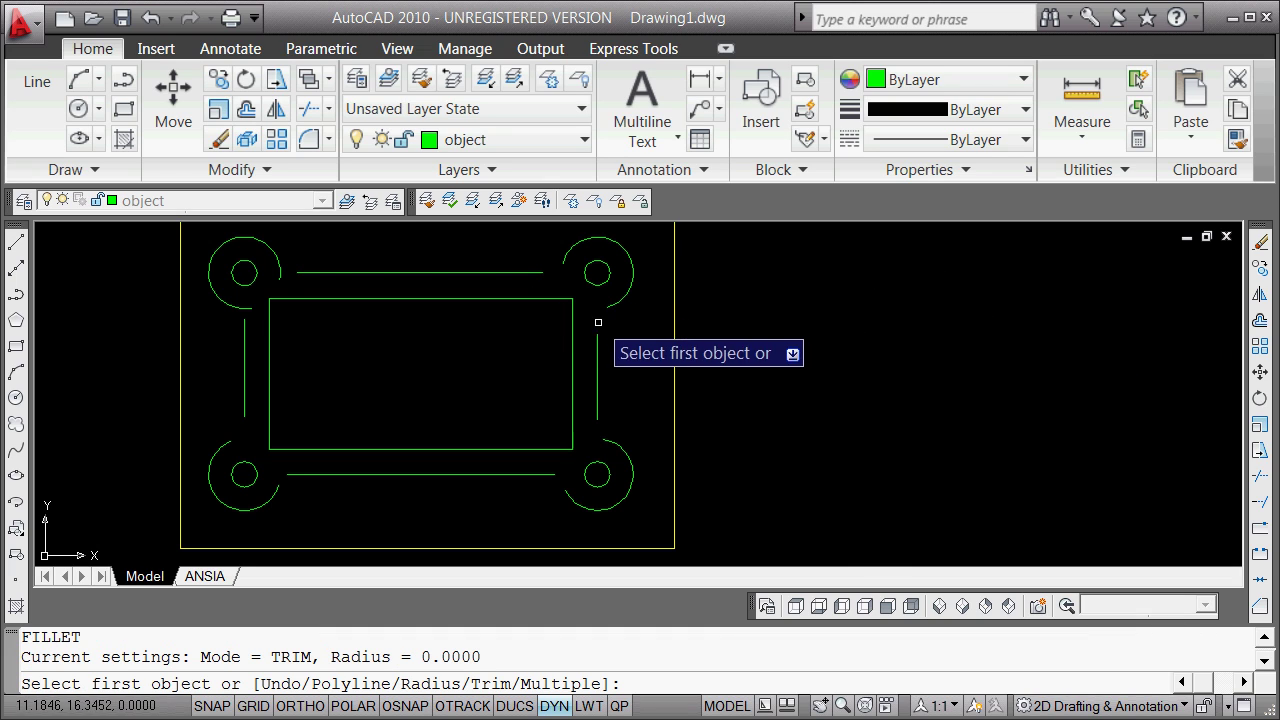
{"action": "key", "text": "Down"}
{"action": "key", "text": "Down"}
{"action": "key", "text": "Return"}
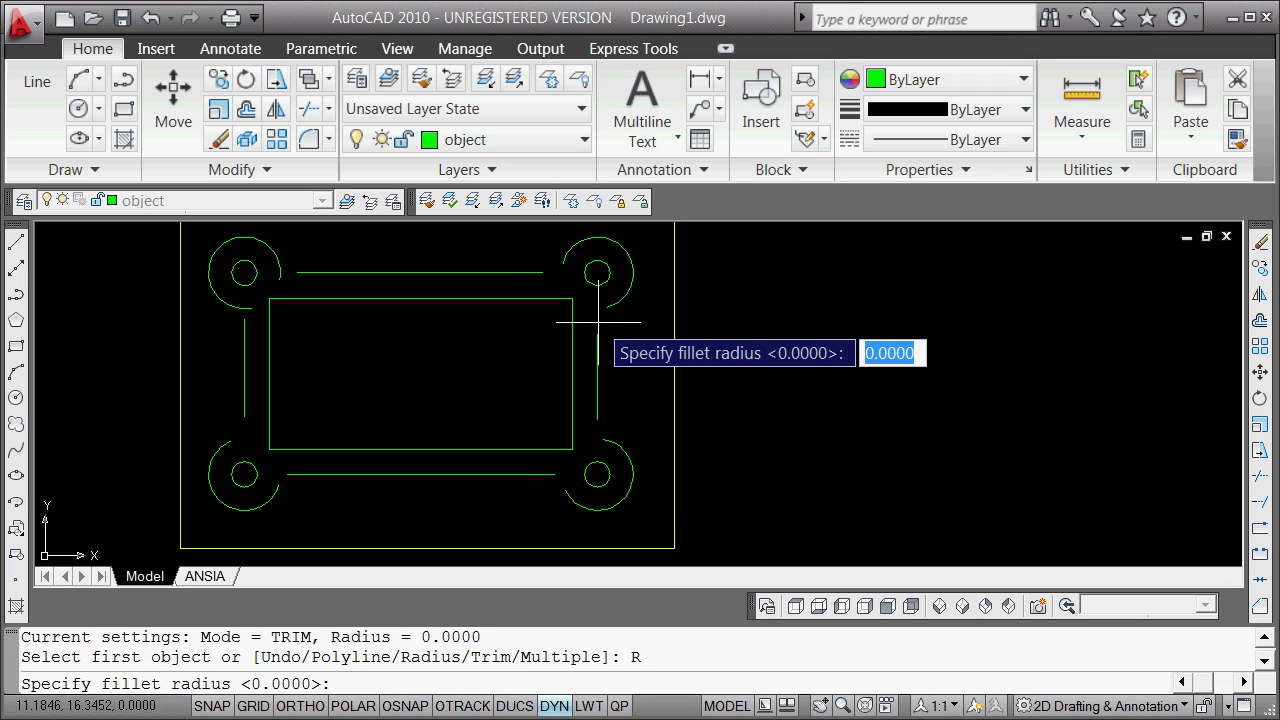
{"action": "type", "text": ".35"}
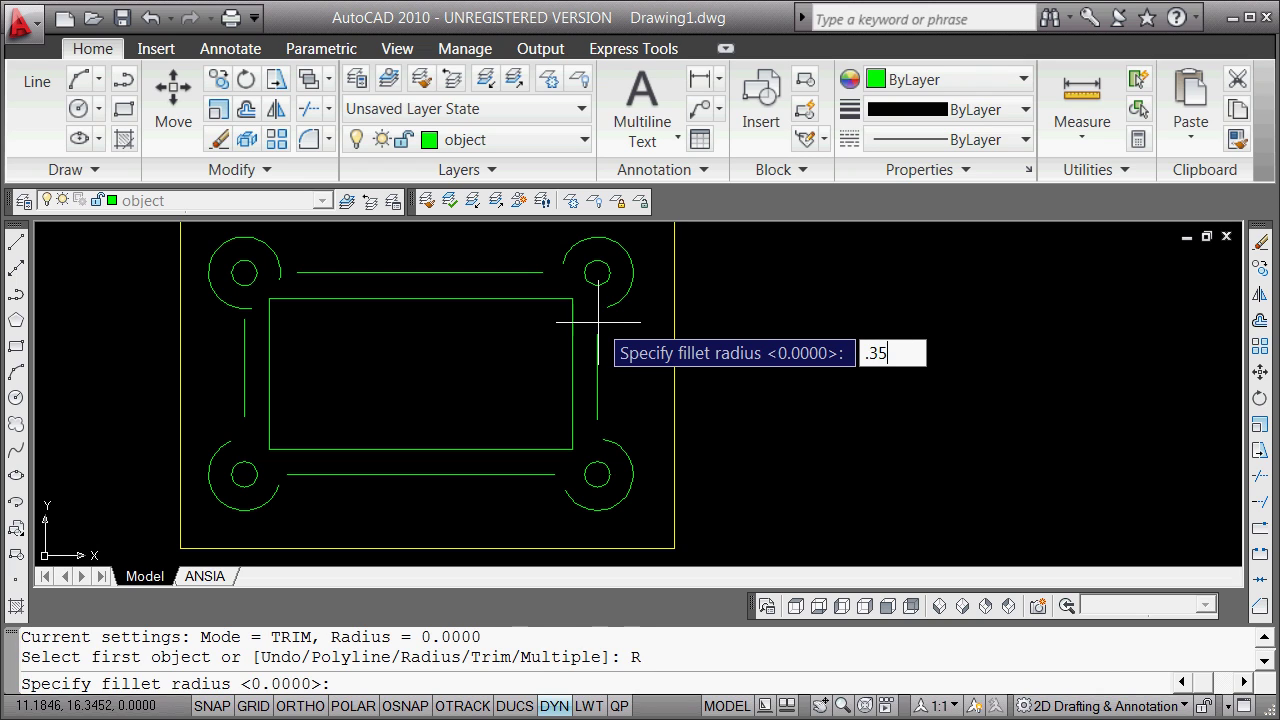
{"action": "key", "text": "Return"}
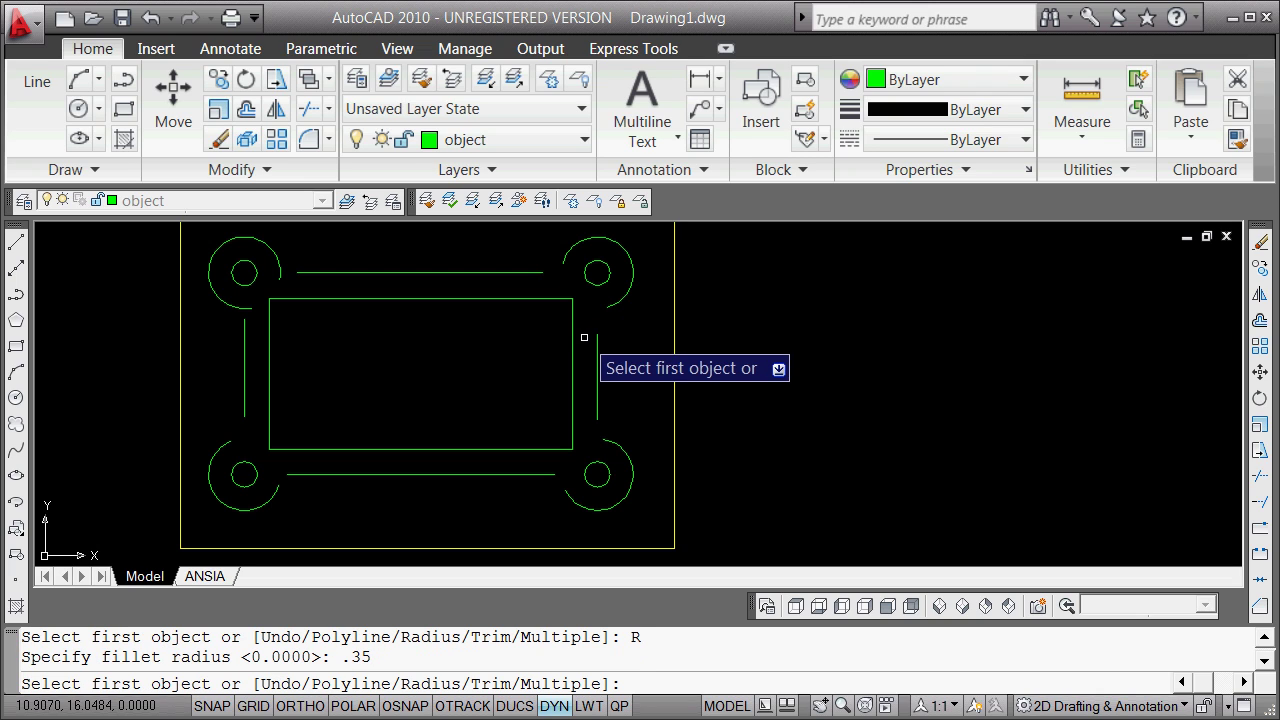
{"action": "left_click", "coordinate": [600, 316]}
{"action": "left_click", "coordinate": [610, 300]}
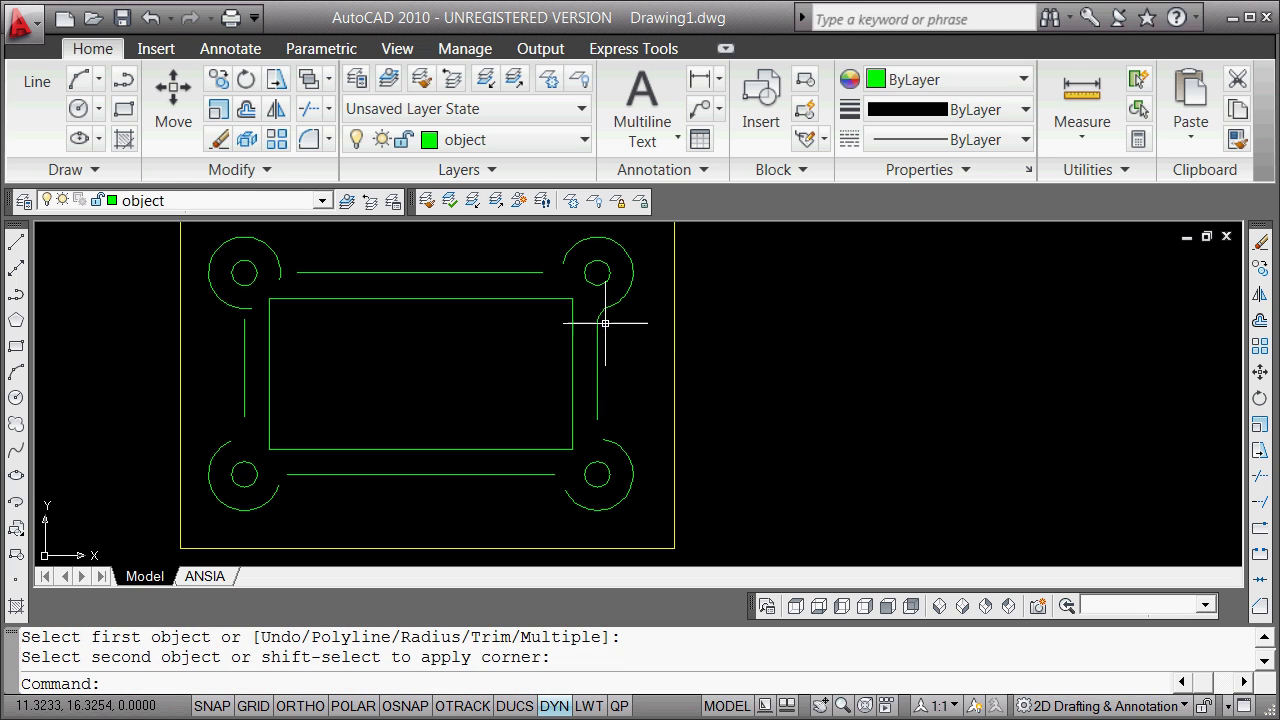
- Fillet both ends of the outer top line to the upper-right and upper-left arcs with the same radius
{"action": "key", "text": "Return"}
{"action": "left_click", "coordinate": [547, 275]}
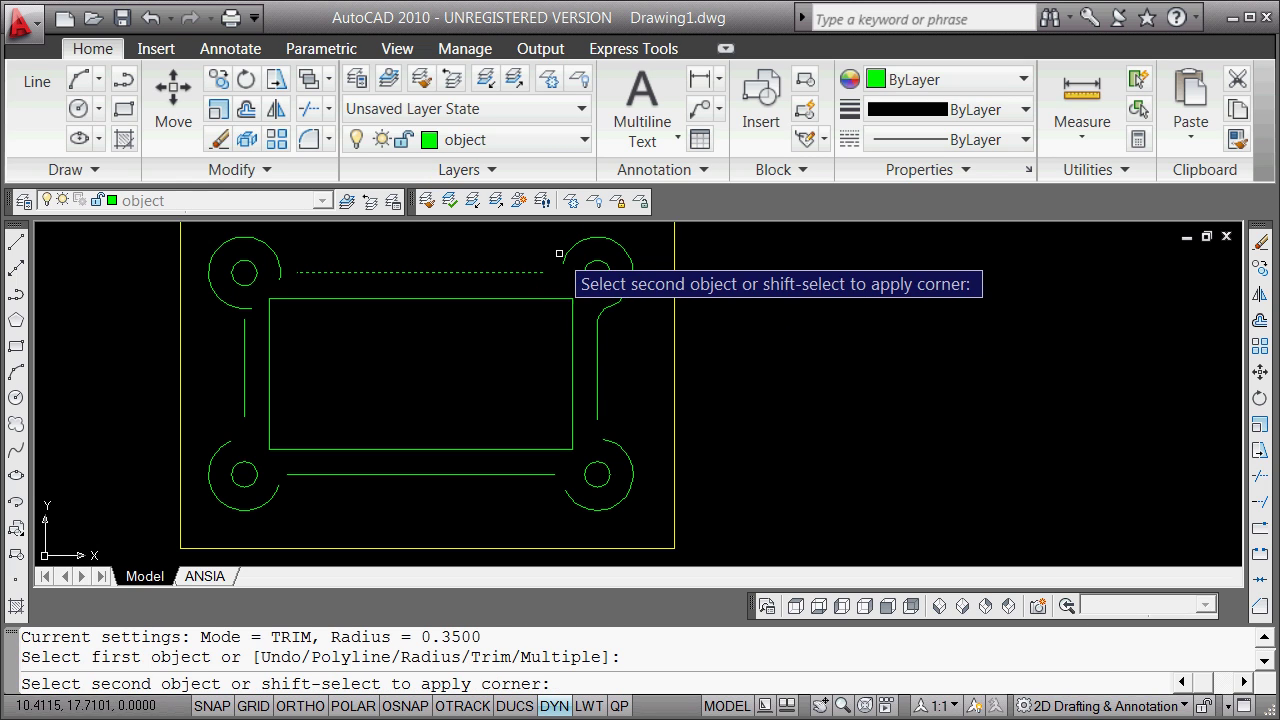
{"action": "left_click", "coordinate": [566, 263]}
{"action": "key", "text": "Return"}
{"action": "left_click", "coordinate": [303, 272]}
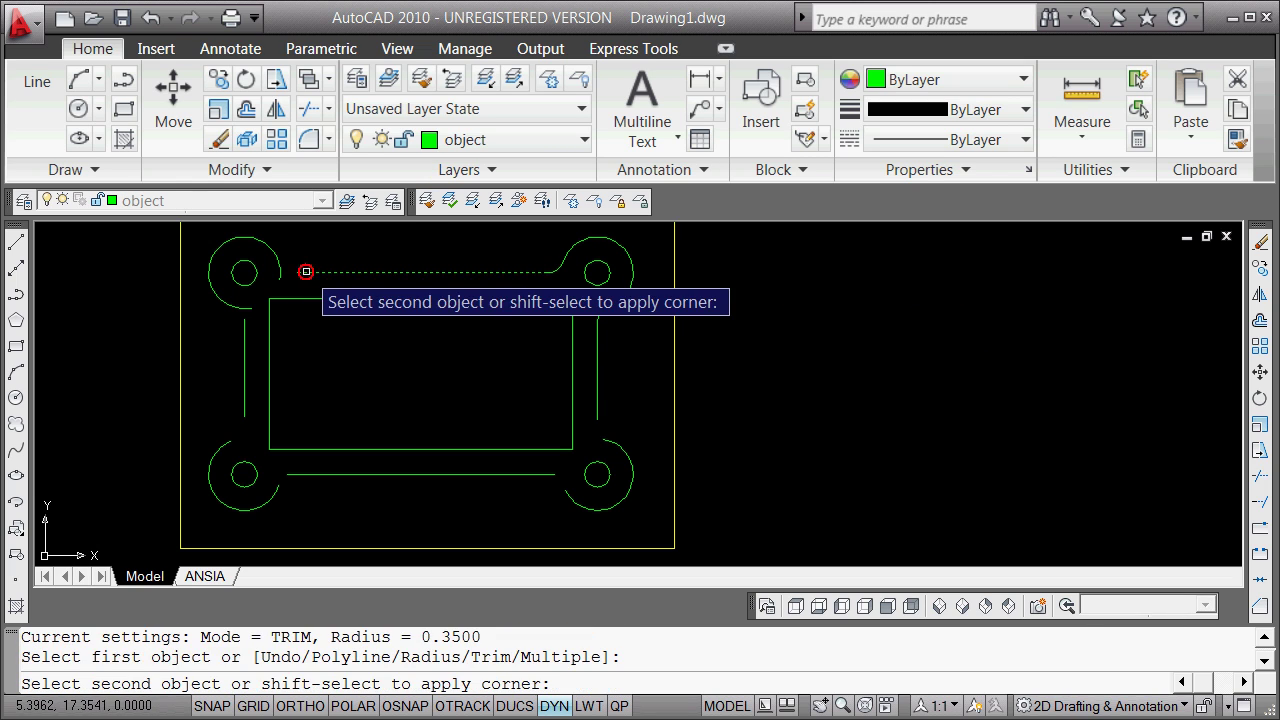
{"action": "left_click", "coordinate": [281, 267]}
- Fillet both ends of the outer left vertical line to the upper-left and lower-left arcs
{"action": "key", "text": "Return"}
{"action": "left_click", "coordinate": [244, 331]}
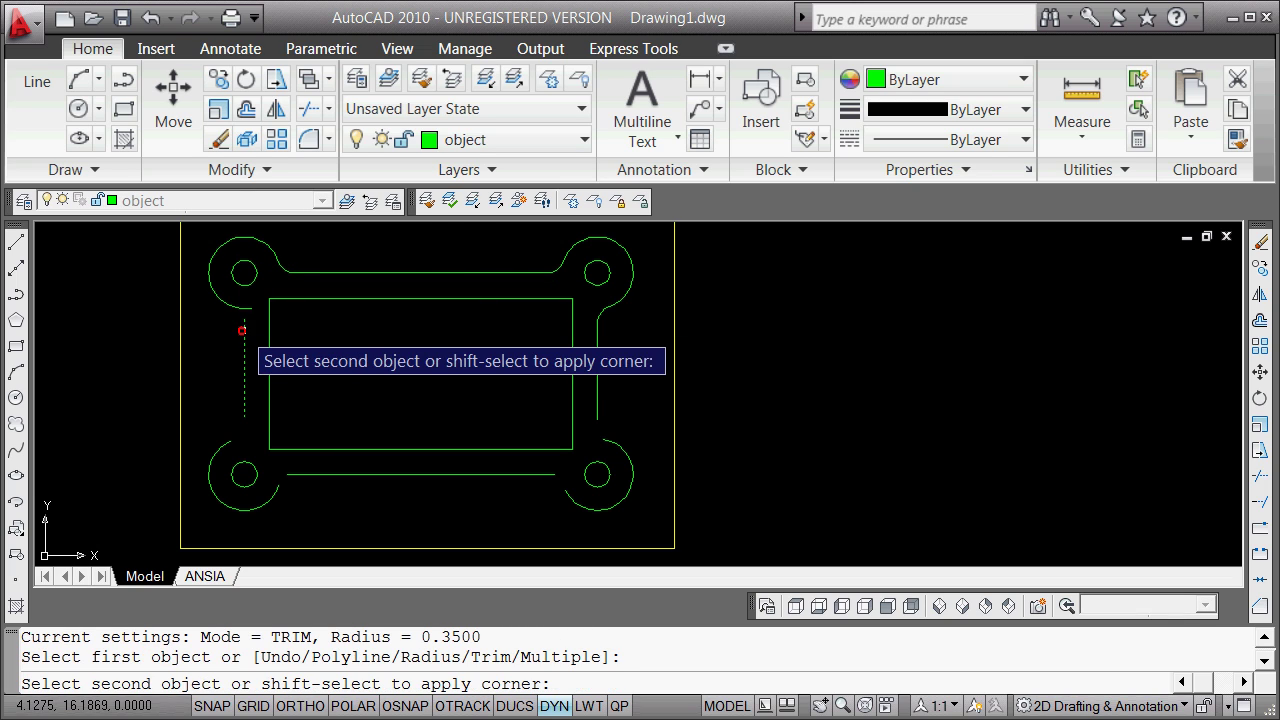
{"action": "left_click", "coordinate": [240, 308]}
{"action": "key", "text": "Return"}
{"action": "left_click", "coordinate": [212, 466]}
{"action": "left_click", "coordinate": [244, 403]}
- Fillet both ends of the outer bottom line to the lower-left and lower-right arcs
{"action": "key", "text": "Return"}
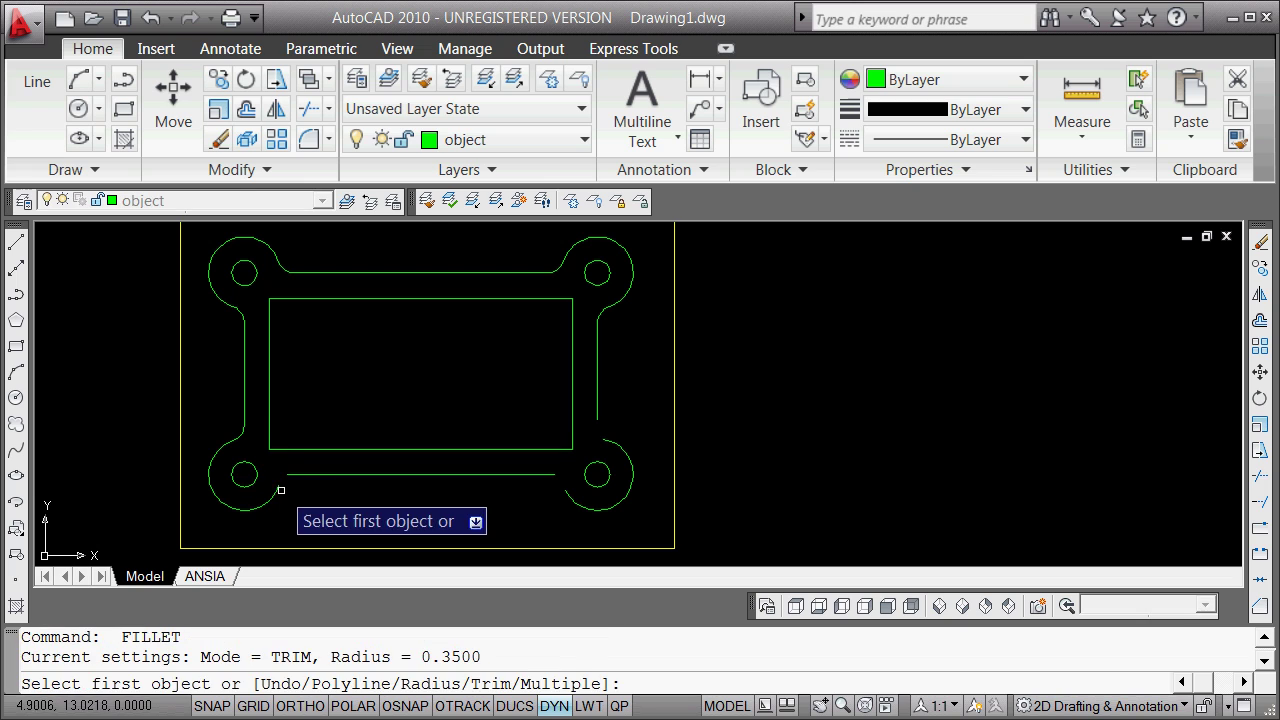
{"action": "left_click", "coordinate": [268, 492]}
{"action": "left_click", "coordinate": [301, 474]}
{"action": "key", "text": "Return"}
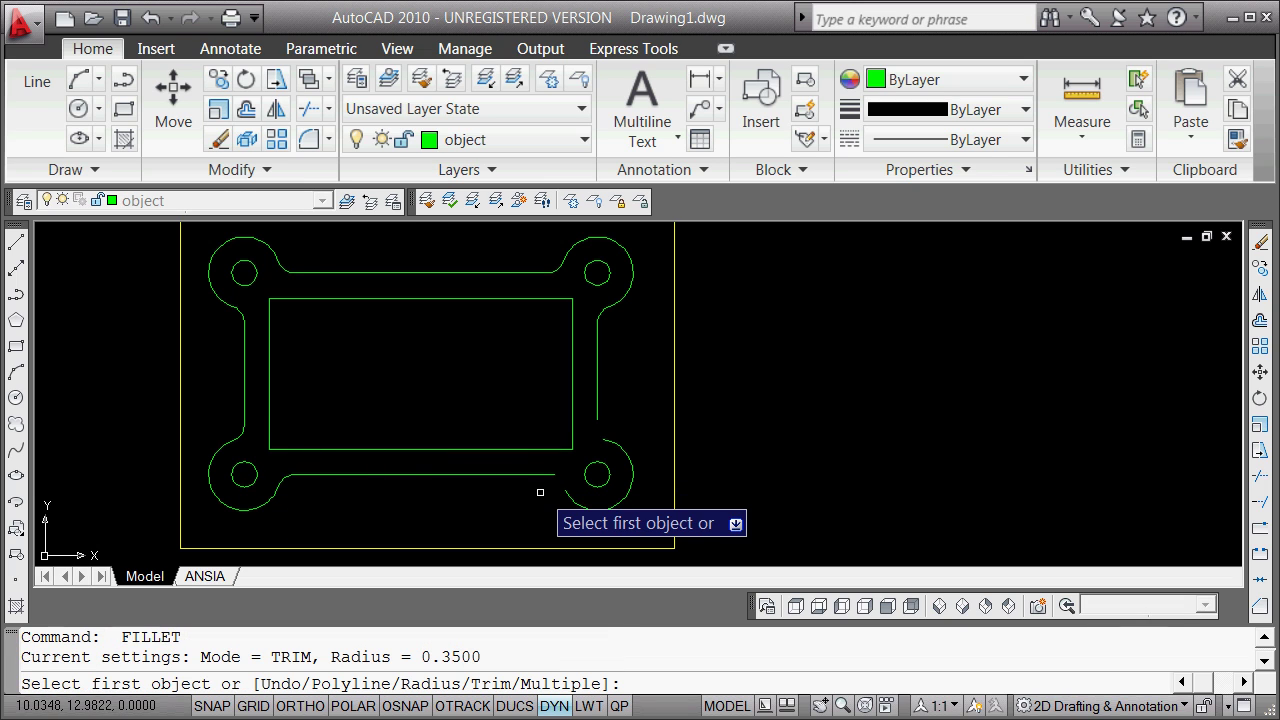
{"action": "left_click", "coordinate": [543, 473]}
{"action": "left_click", "coordinate": [571, 493]}
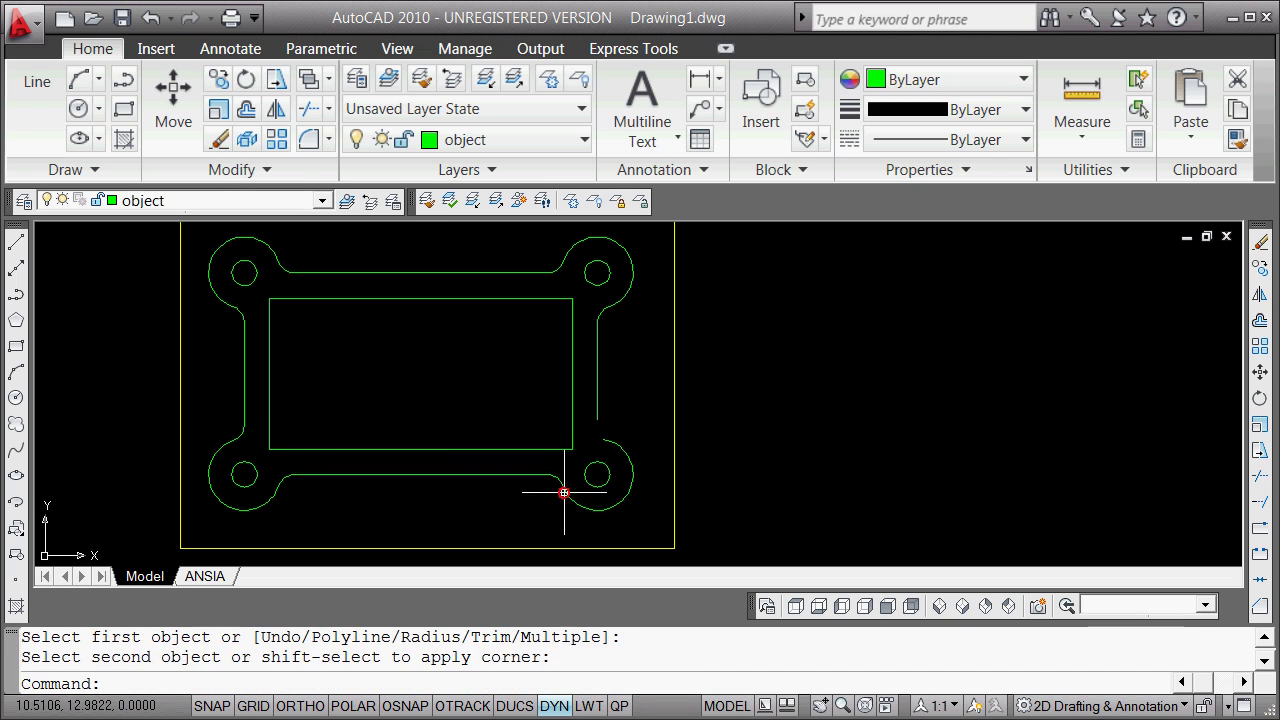
- Fillet the lower end of the outer right vertical line to the lower-right arc and finish filleting
{"action": "key", "text": "Return"}
{"action": "left_click", "coordinate": [595, 410]}
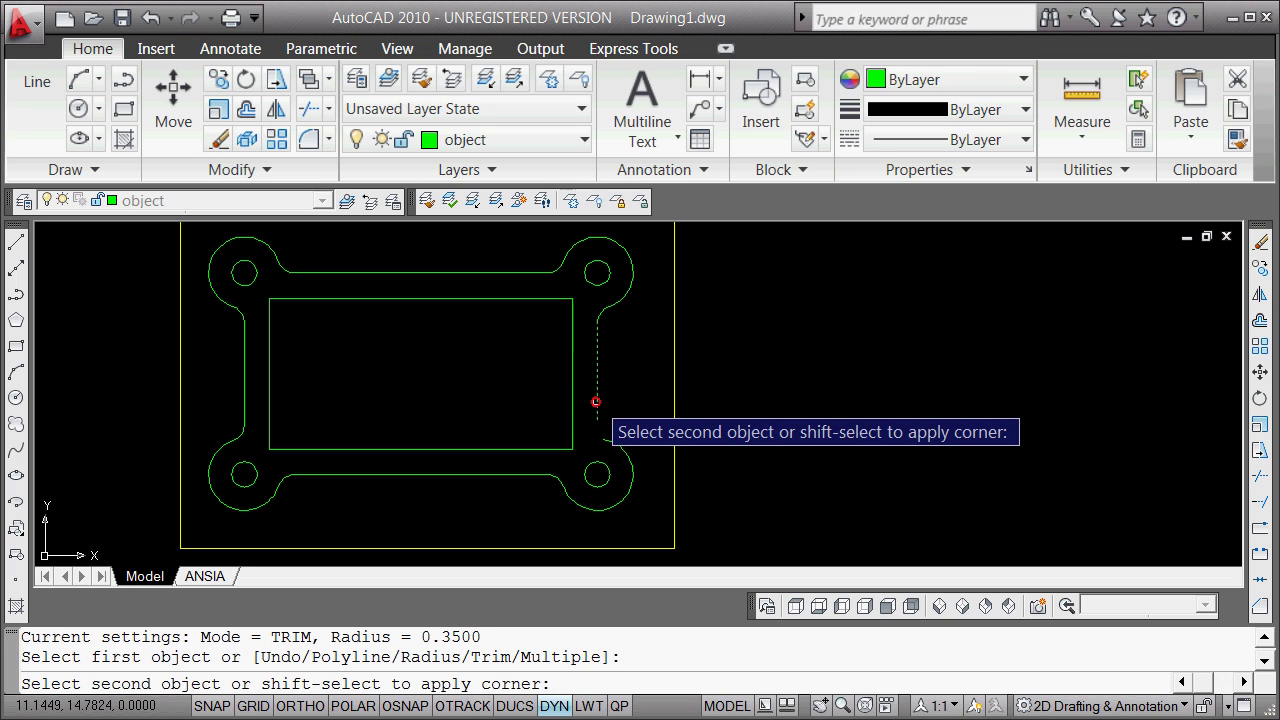
{"action": "left_click", "coordinate": [612, 447]}
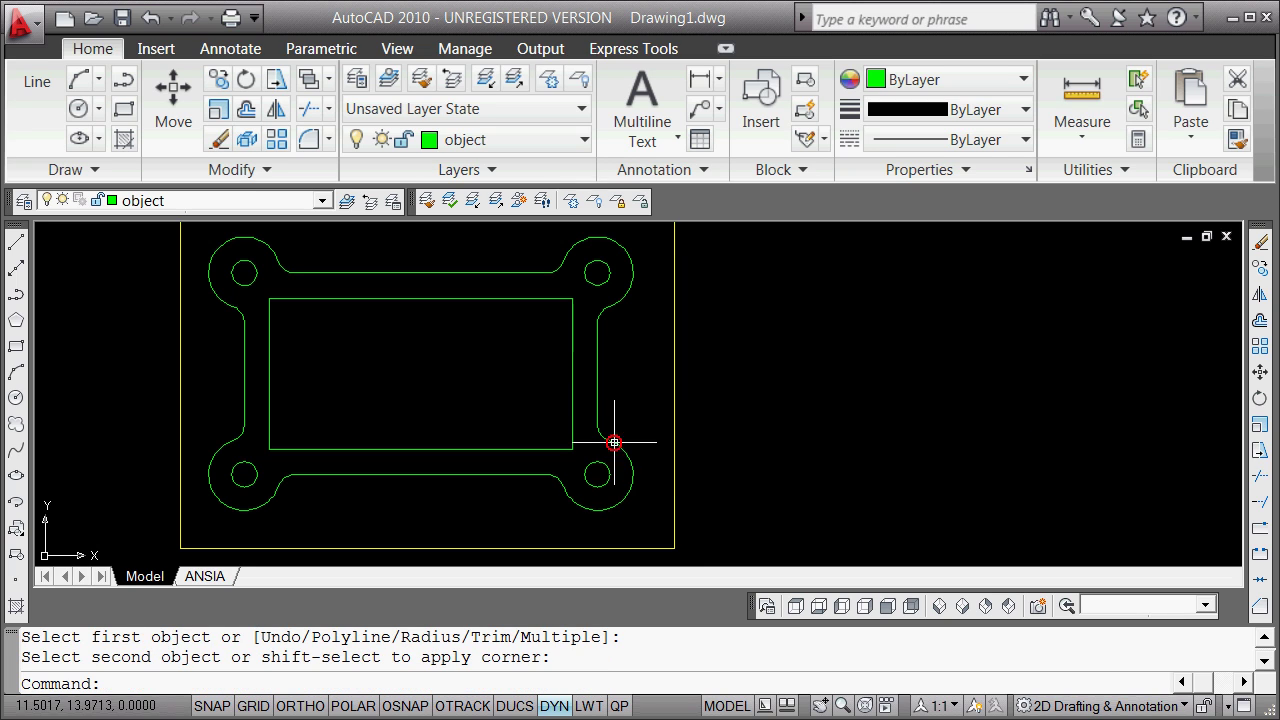
{"action": "key", "text": "Return"}
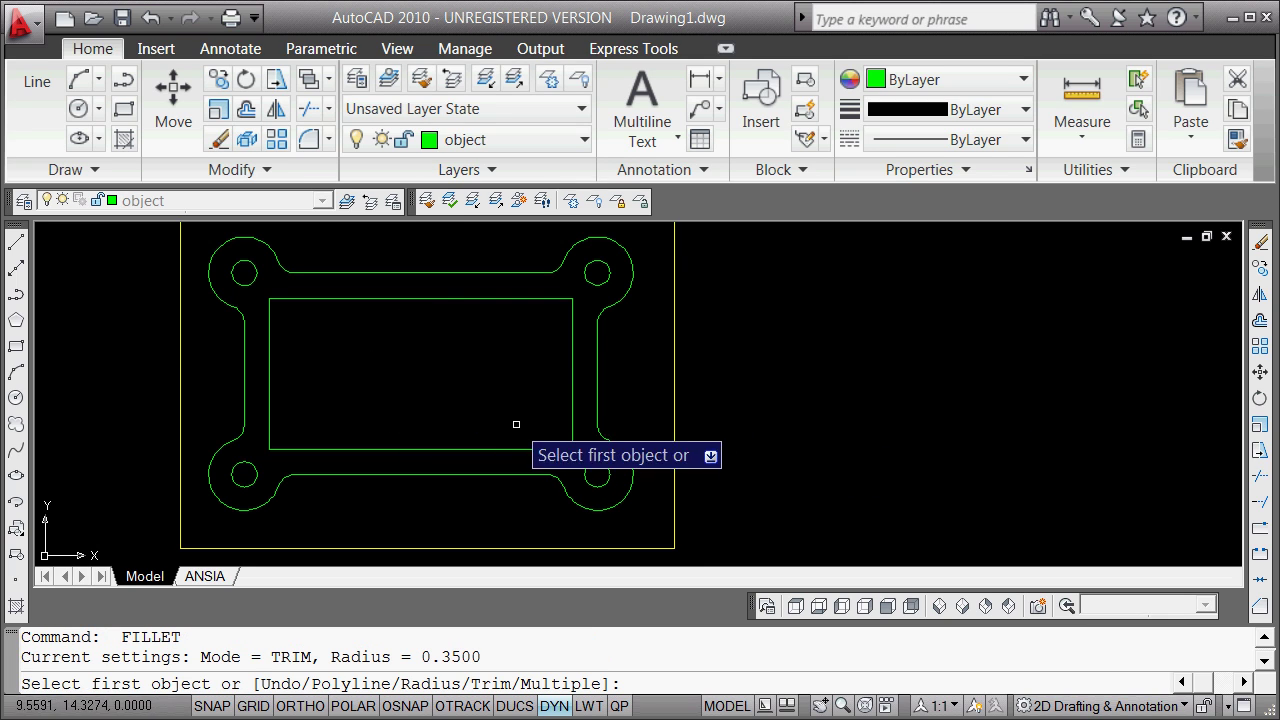
{"action": "key", "text": "Escape"}
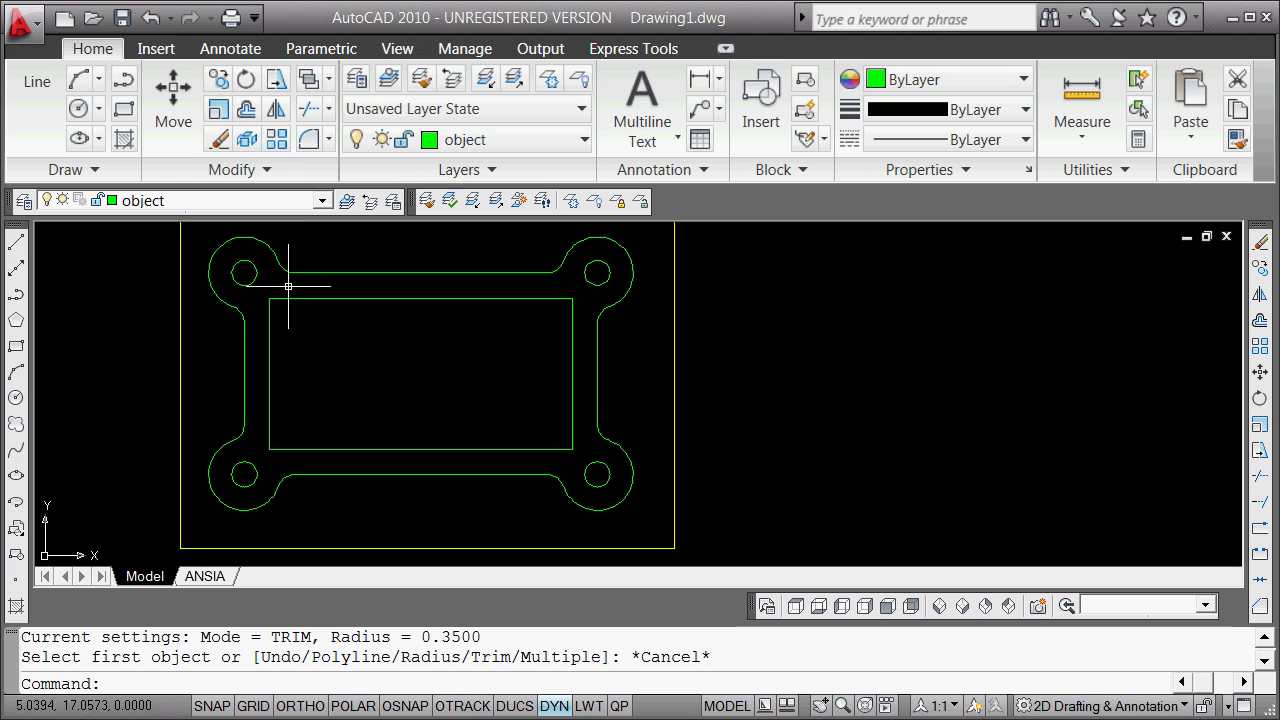
- On the centerline layer, draw a vertical line from the midpoint of the outer top line to the midpoint of the outer bottom line
{"action": "left_click", "coordinate": [321, 203]}
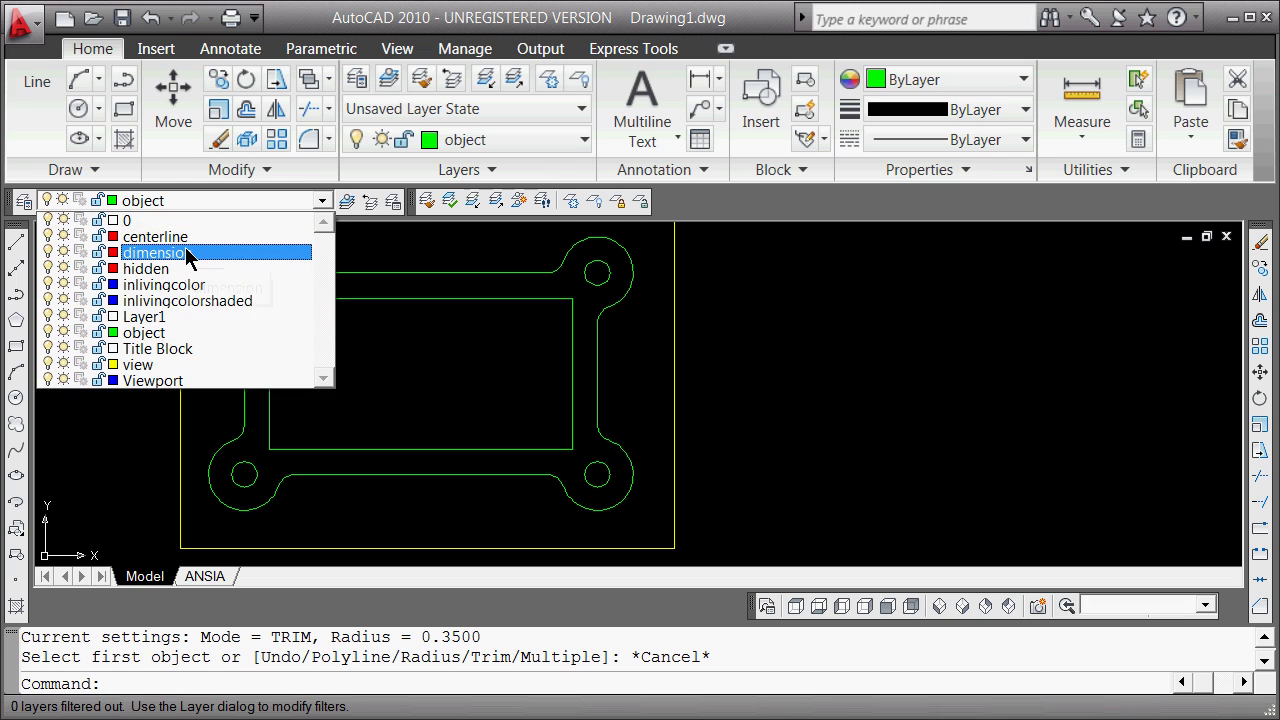
{"action": "left_click", "coordinate": [186, 238]}
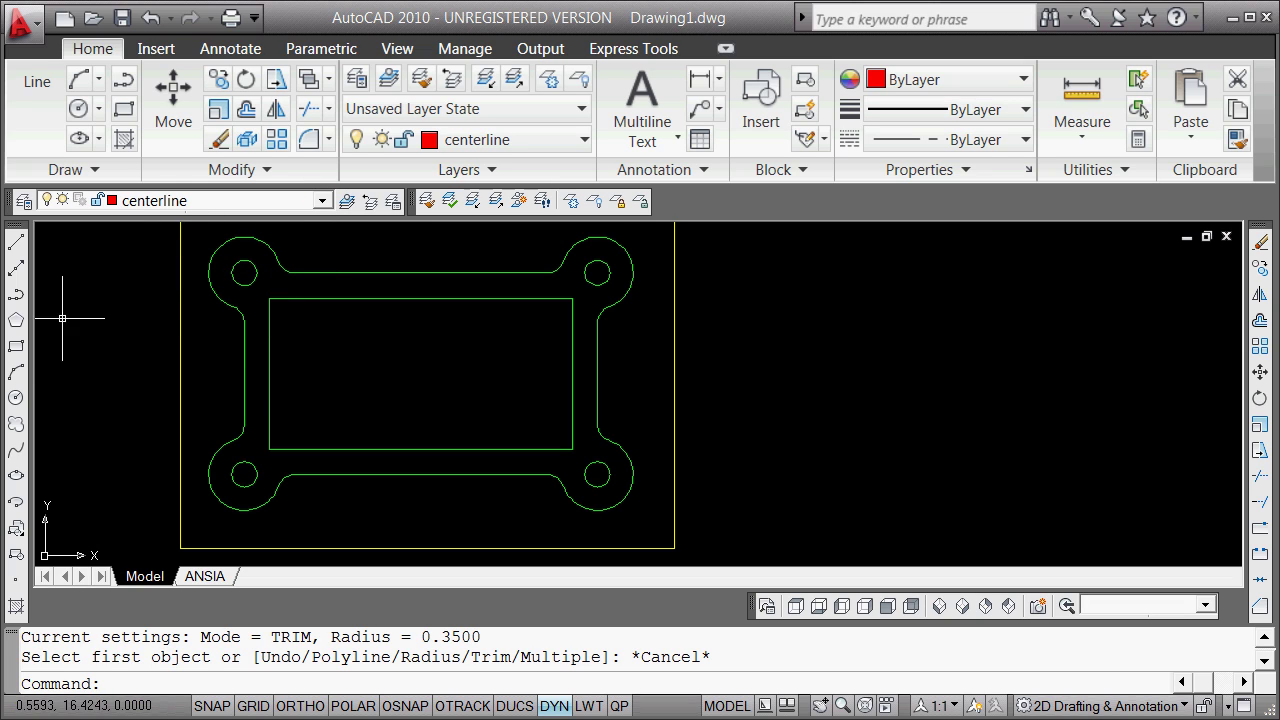
{"action": "left_click", "coordinate": [15, 242]}
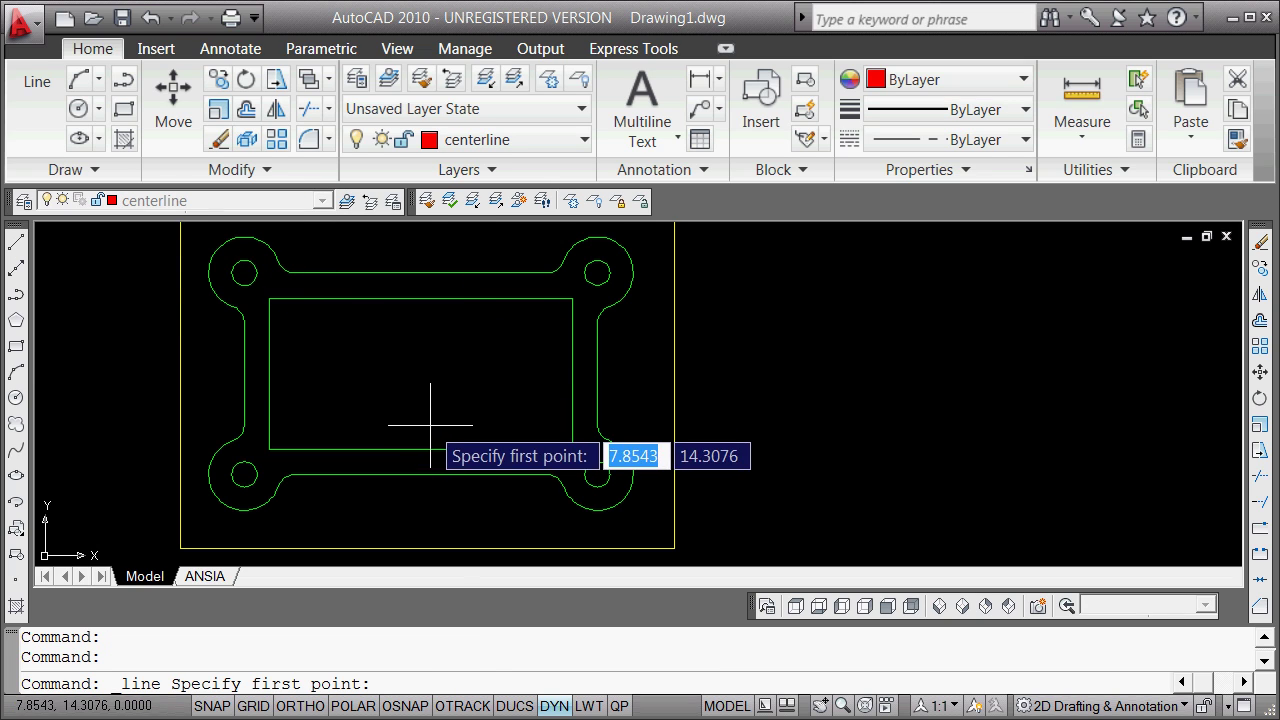
{"action": "right_click", "coordinate": [428, 432], "text": "shift"}
{"action": "left_click", "coordinate": [483, 525]}
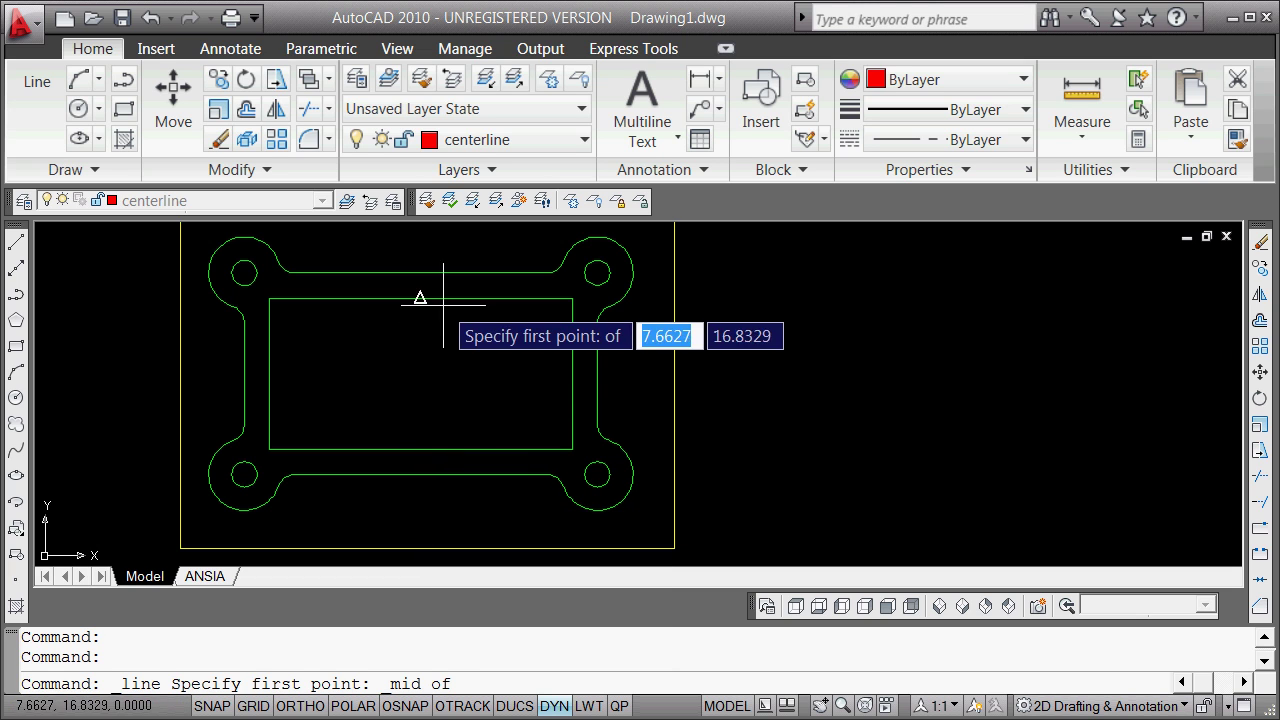
{"action": "left_click", "coordinate": [420, 273]}
{"action": "right_click", "coordinate": [419, 330], "text": "shift"}
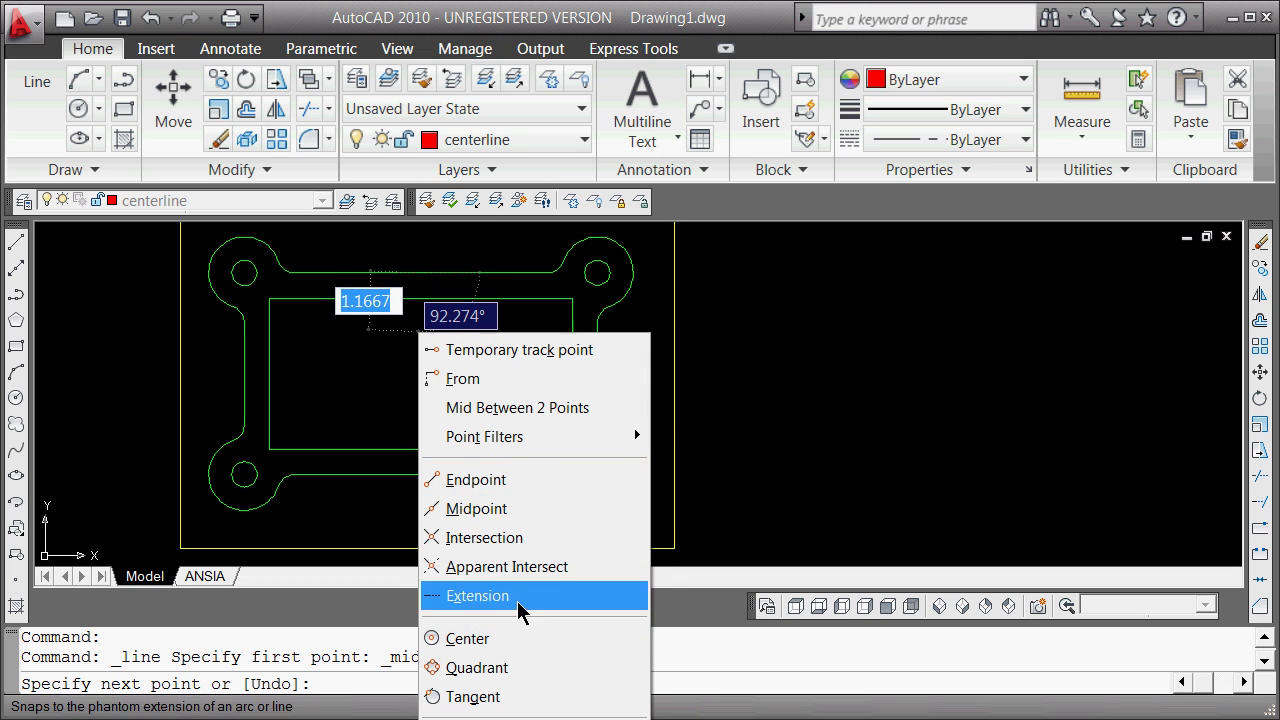
{"action": "left_click", "coordinate": [478, 511]}
{"action": "left_click", "coordinate": [421, 476]}
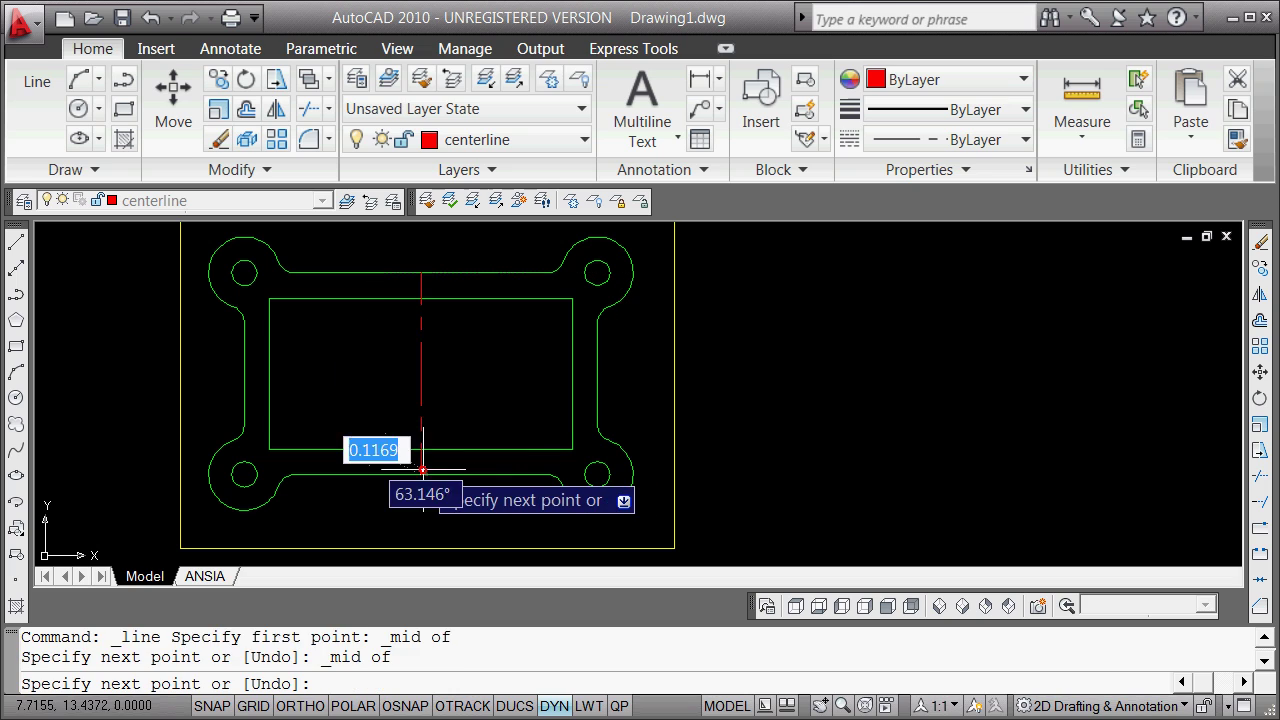
{"action": "key", "text": "Return"}
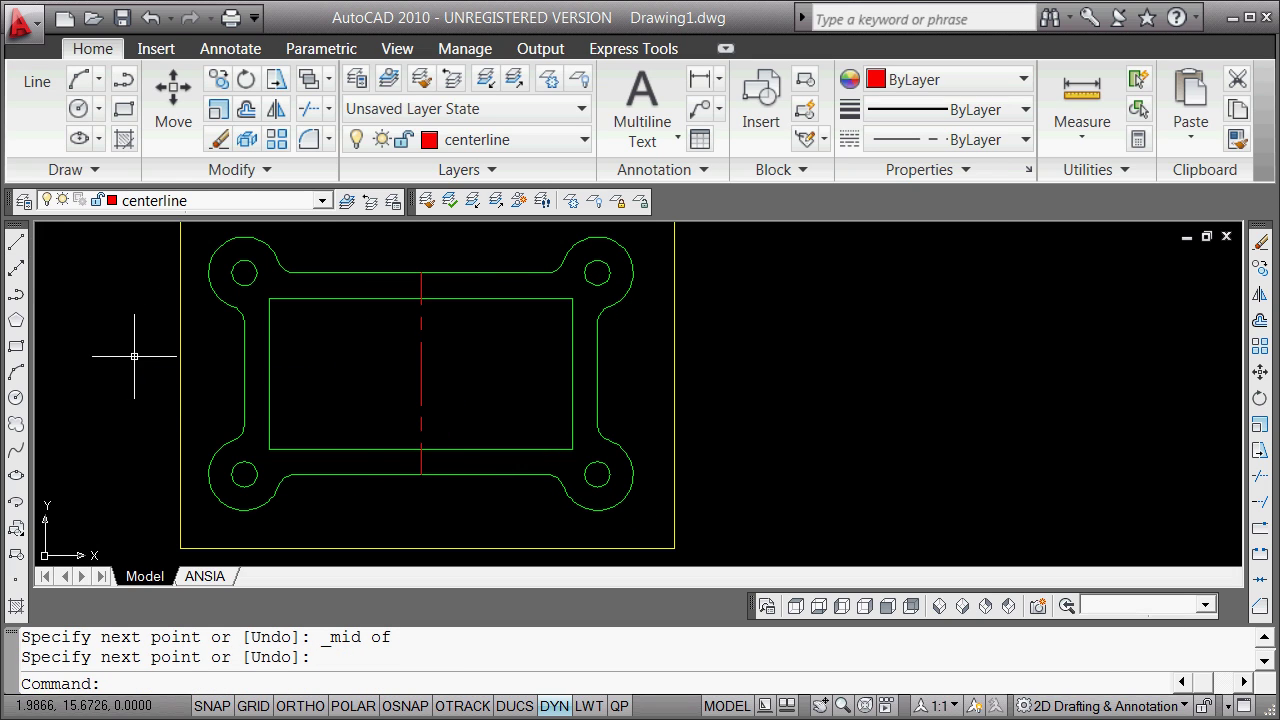
- Draw a horizontal centerline from the midpoint of the outer left line to the midpoint of the outer right line
{"action": "key", "text": "Return"}
{"action": "right_click", "coordinate": [343, 403], "text": "shift"}
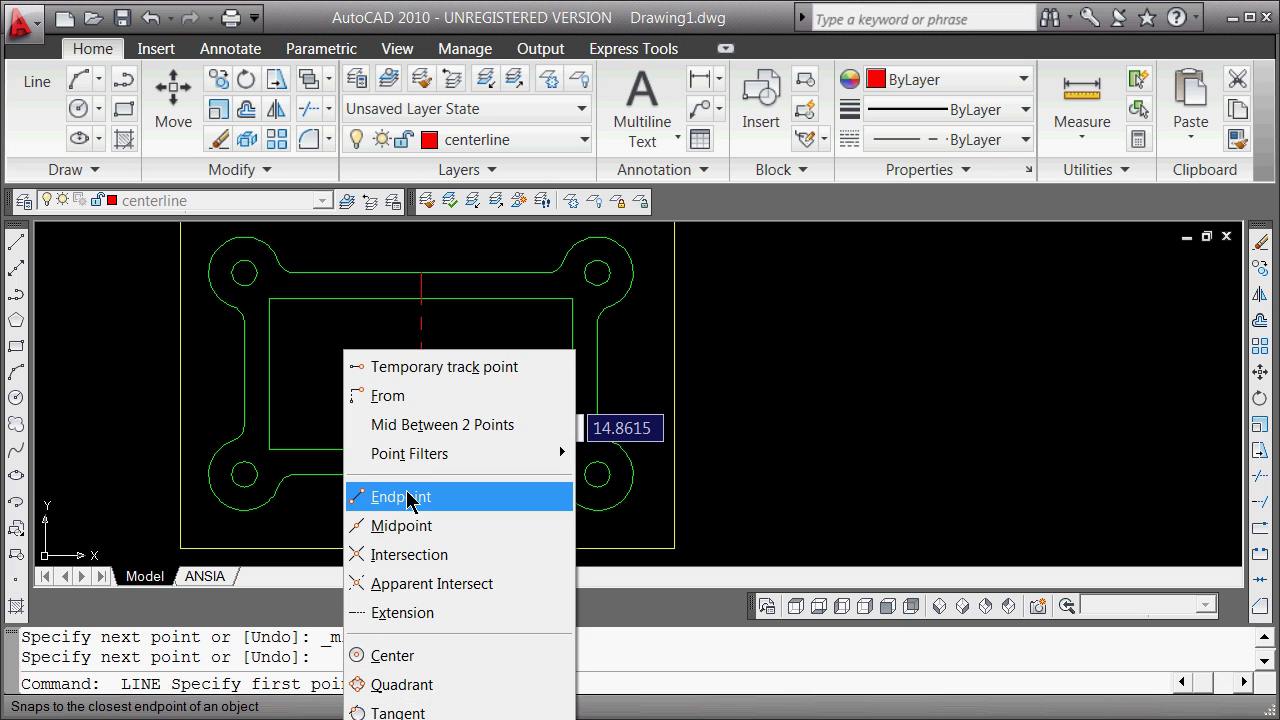
{"action": "left_click", "coordinate": [401, 525]}
{"action": "left_click", "coordinate": [250, 372]}
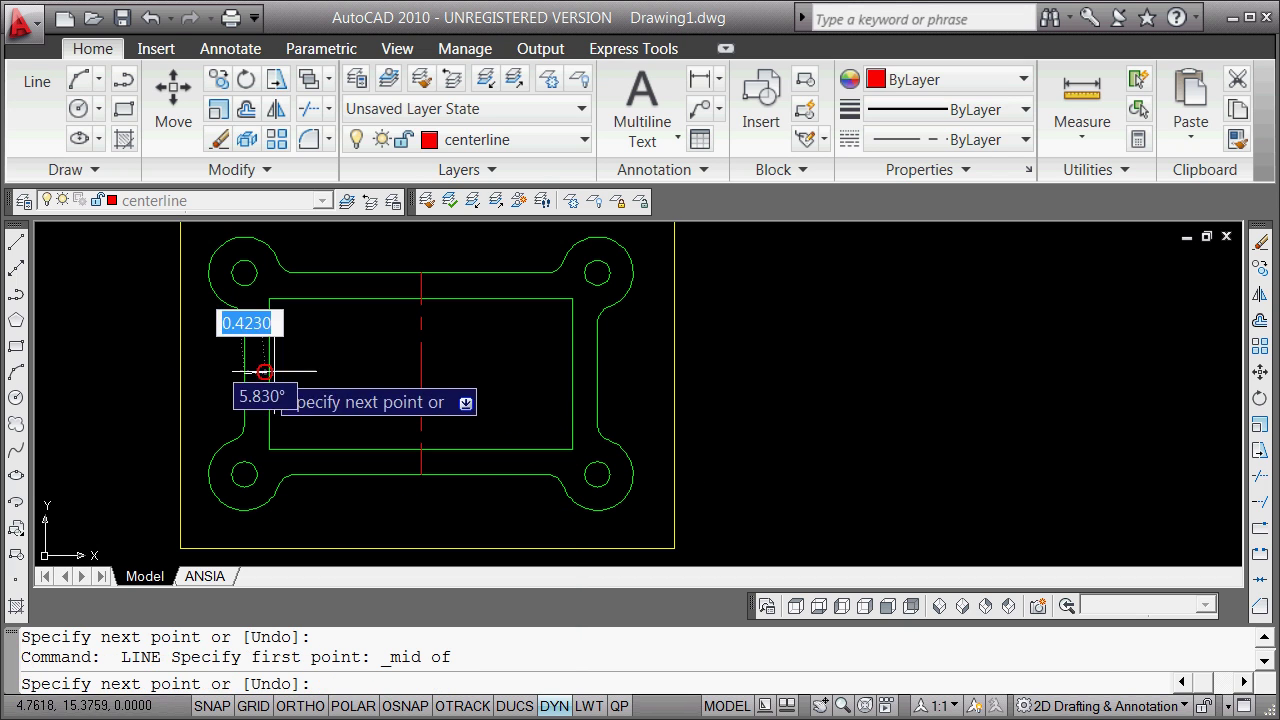
{"action": "right_click", "coordinate": [495, 350], "text": "shift"}
{"action": "left_click", "coordinate": [589, 530]}
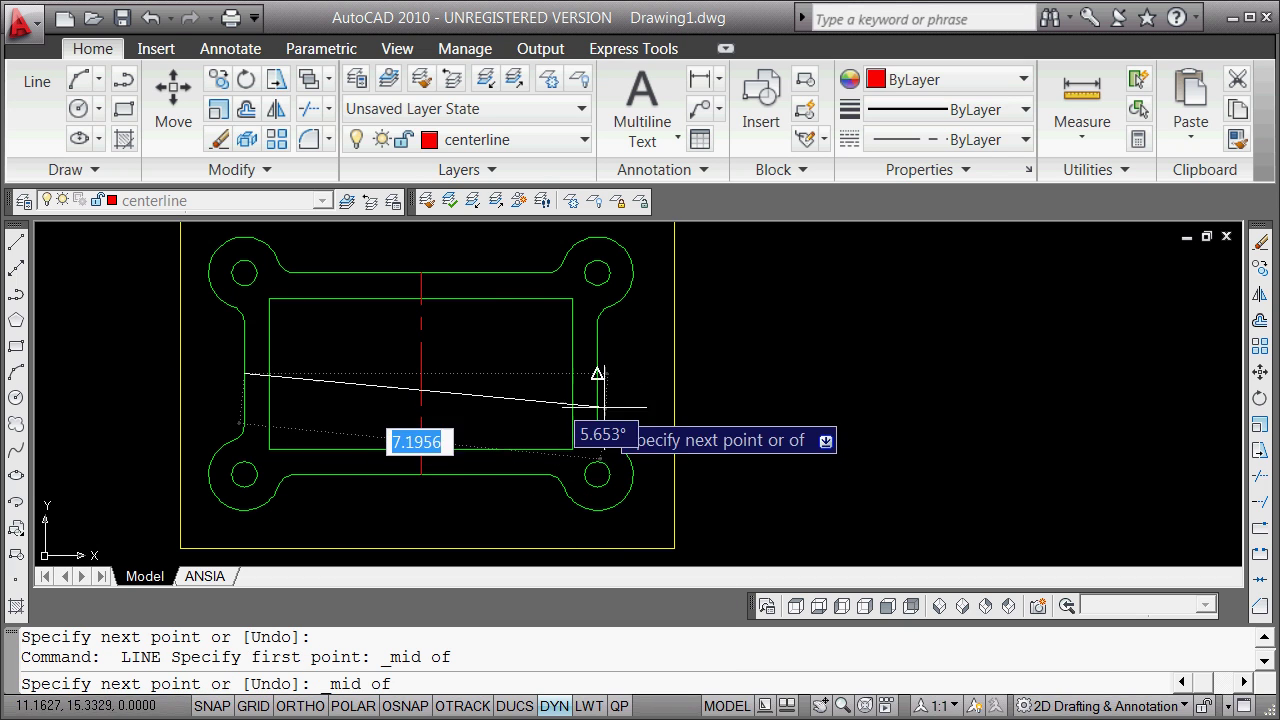
{"action": "left_click", "coordinate": [597, 372]}
{"action": "key", "text": "Return"}
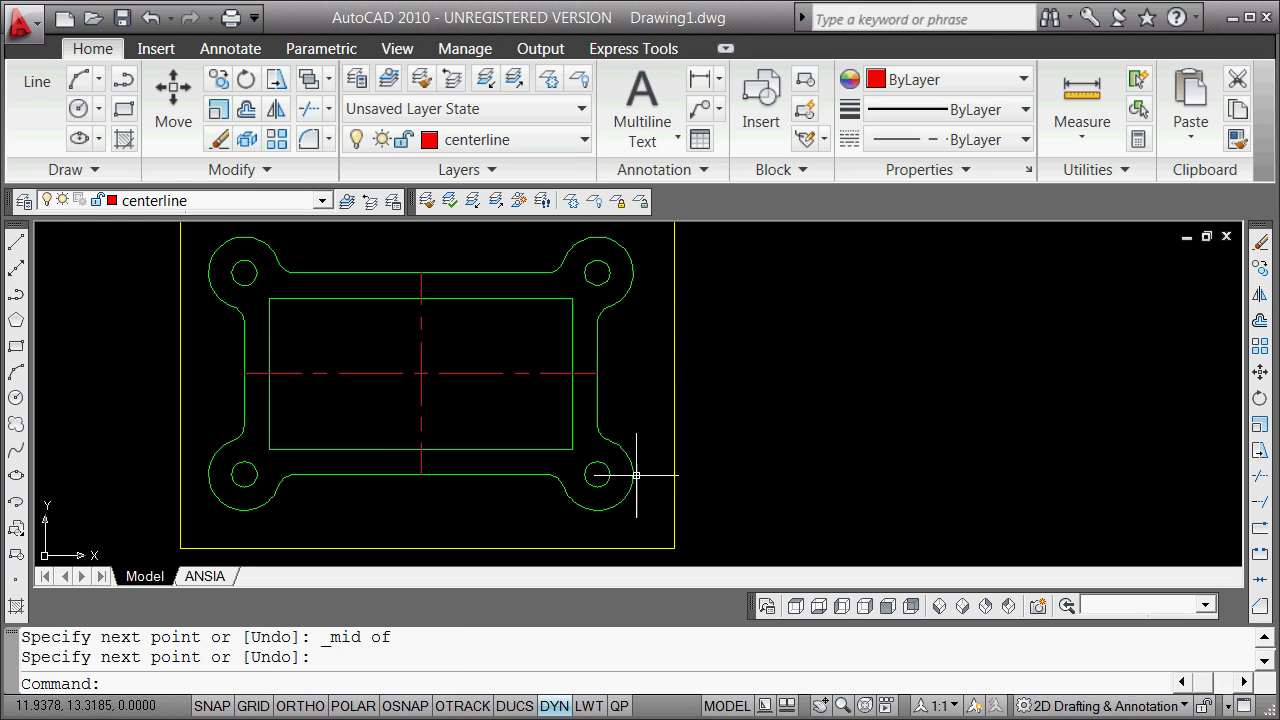
- Trim the outer and inner top lines right of the vertical centerline and both left lines below the horizontal centerline
{"action": "right_click", "coordinate": [792, 293]}
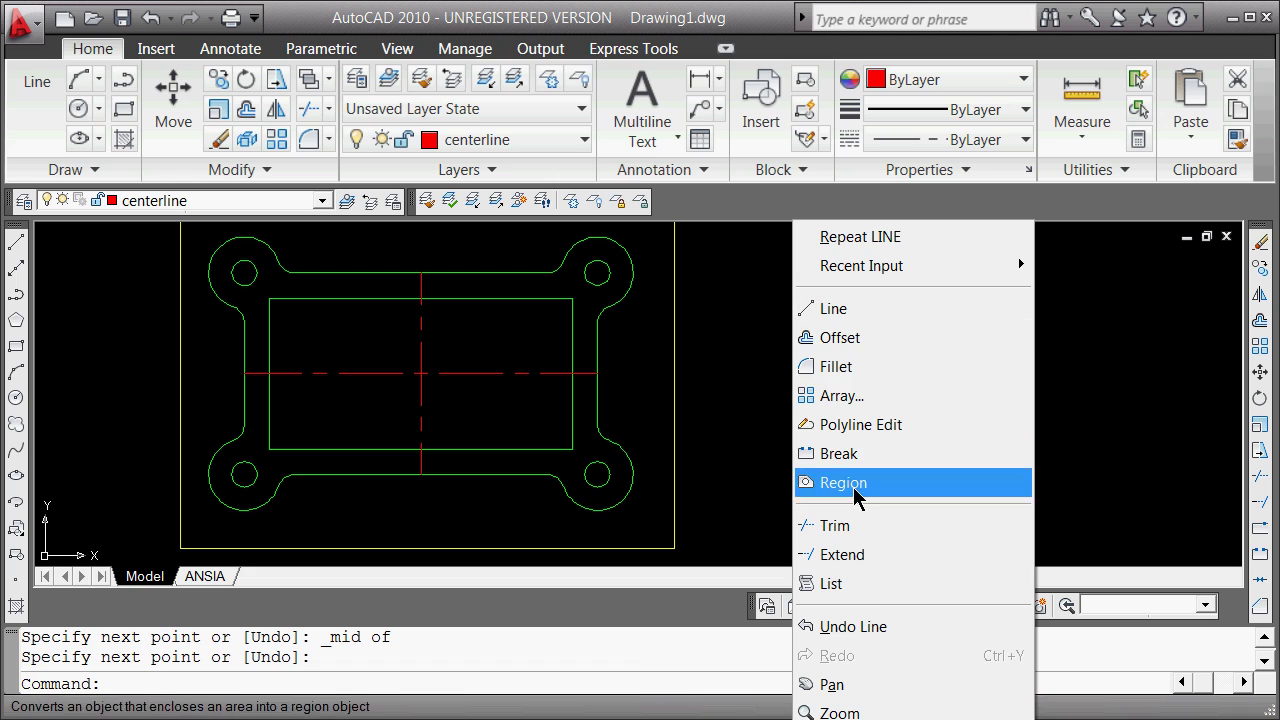
{"action": "left_click", "coordinate": [847, 525]}
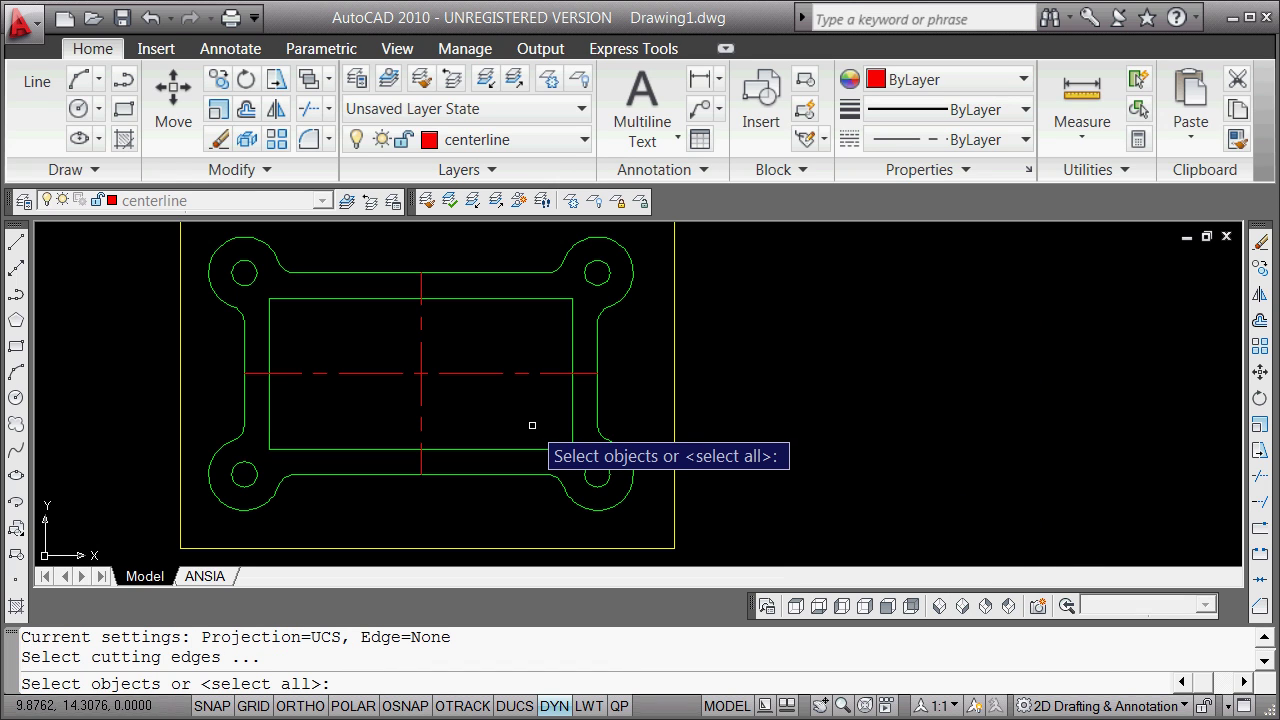
{"action": "left_click", "coordinate": [421, 347]}
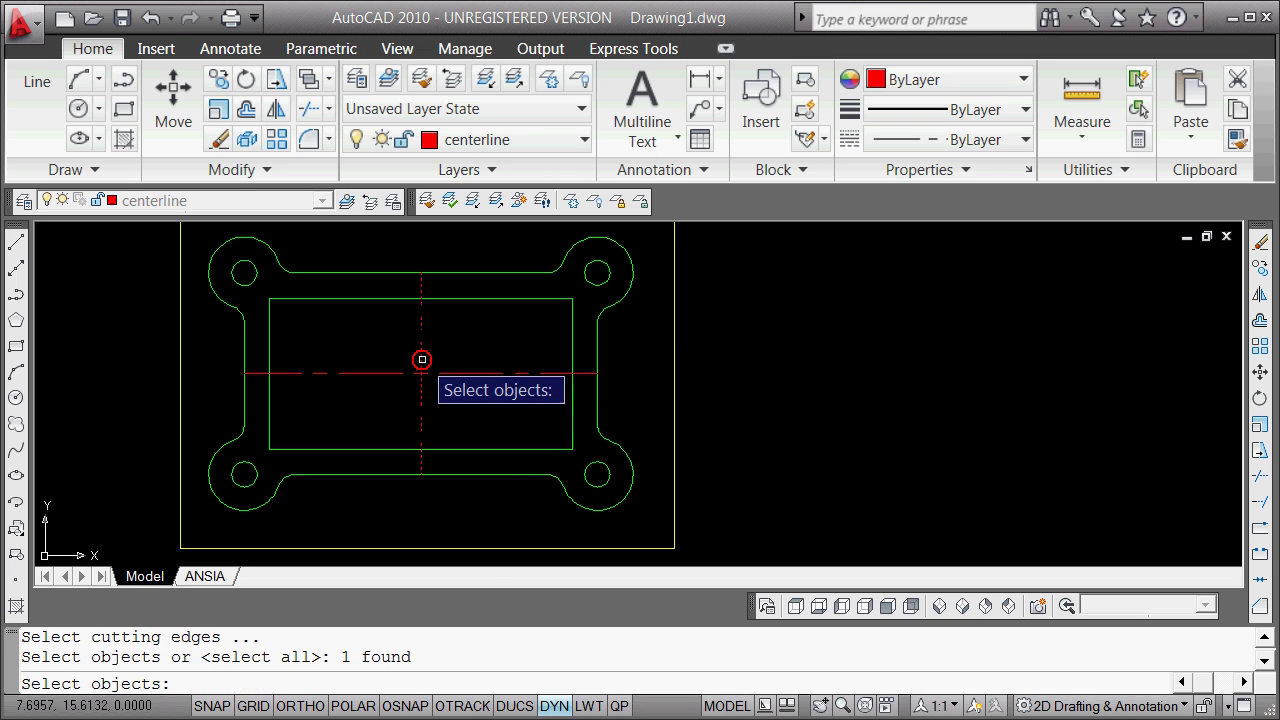
{"action": "left_click", "coordinate": [395, 373]}
{"action": "key", "text": "Return"}
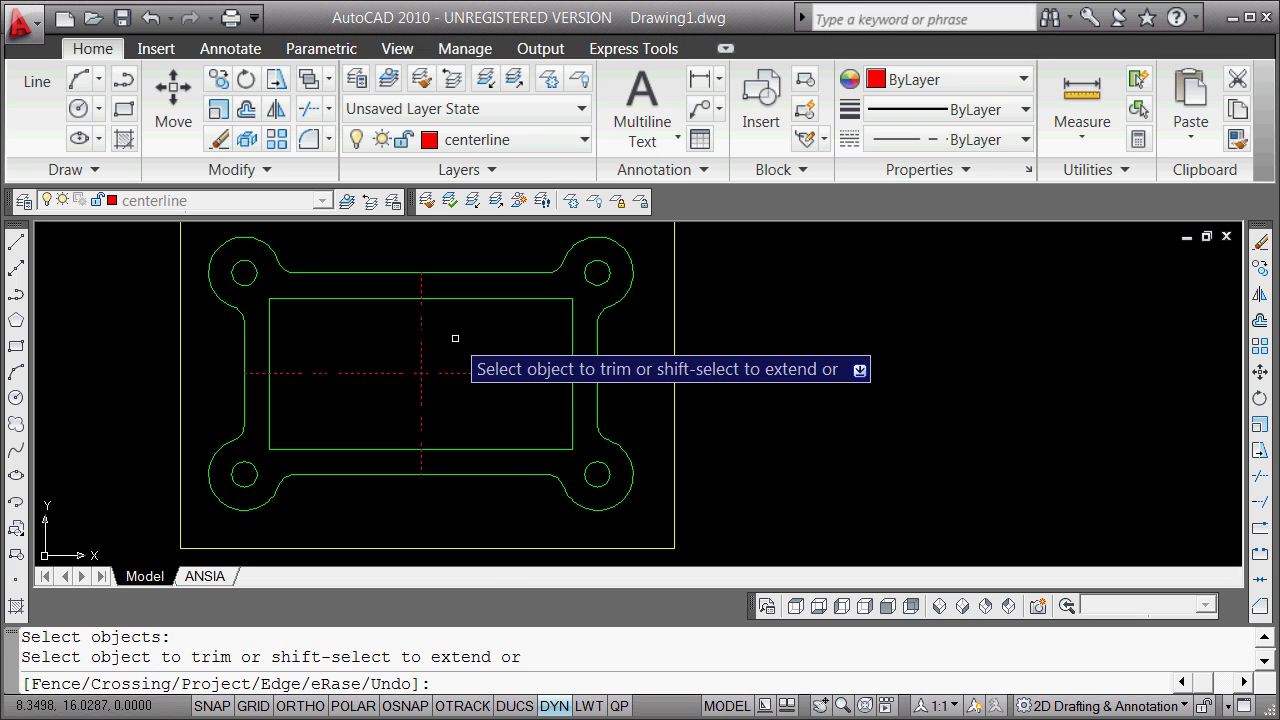
{"action": "left_click", "coordinate": [484, 272]}
{"action": "left_click", "coordinate": [477, 297]}
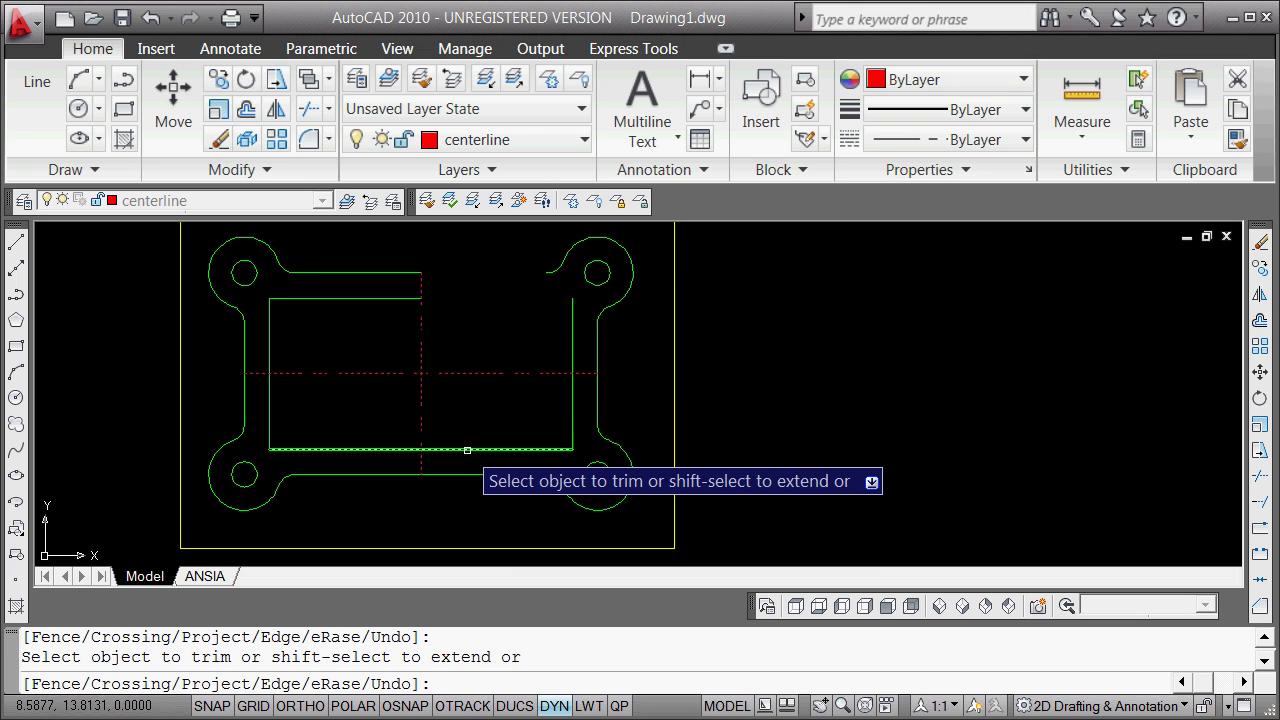
{"action": "left_click", "coordinate": [244, 399]}
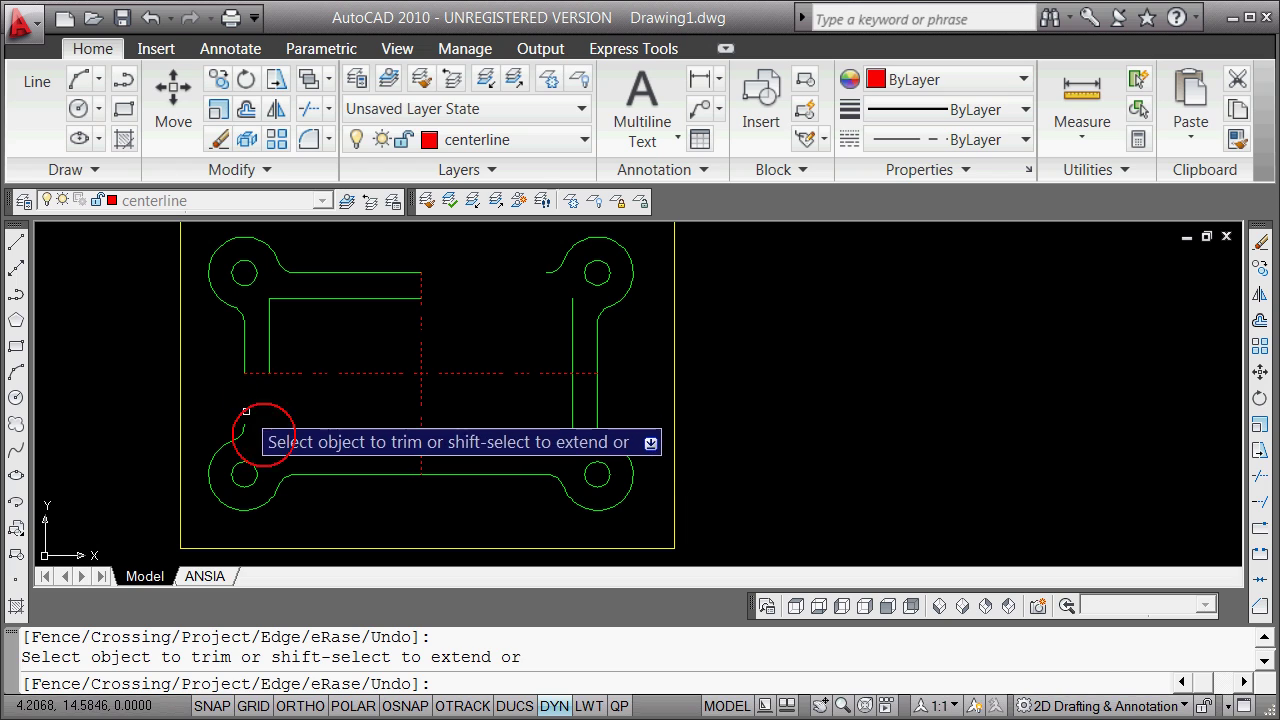
{"action": "left_click", "coordinate": [600, 471]}
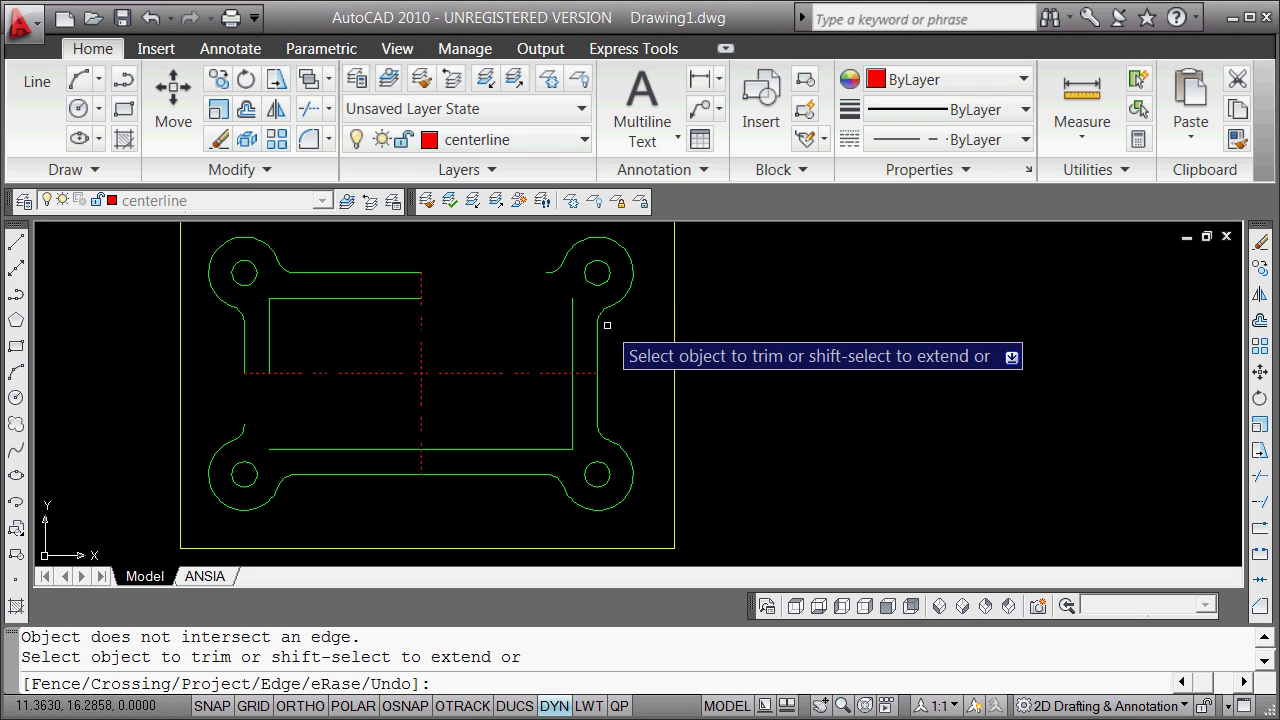
{"action": "key", "text": "Return"}
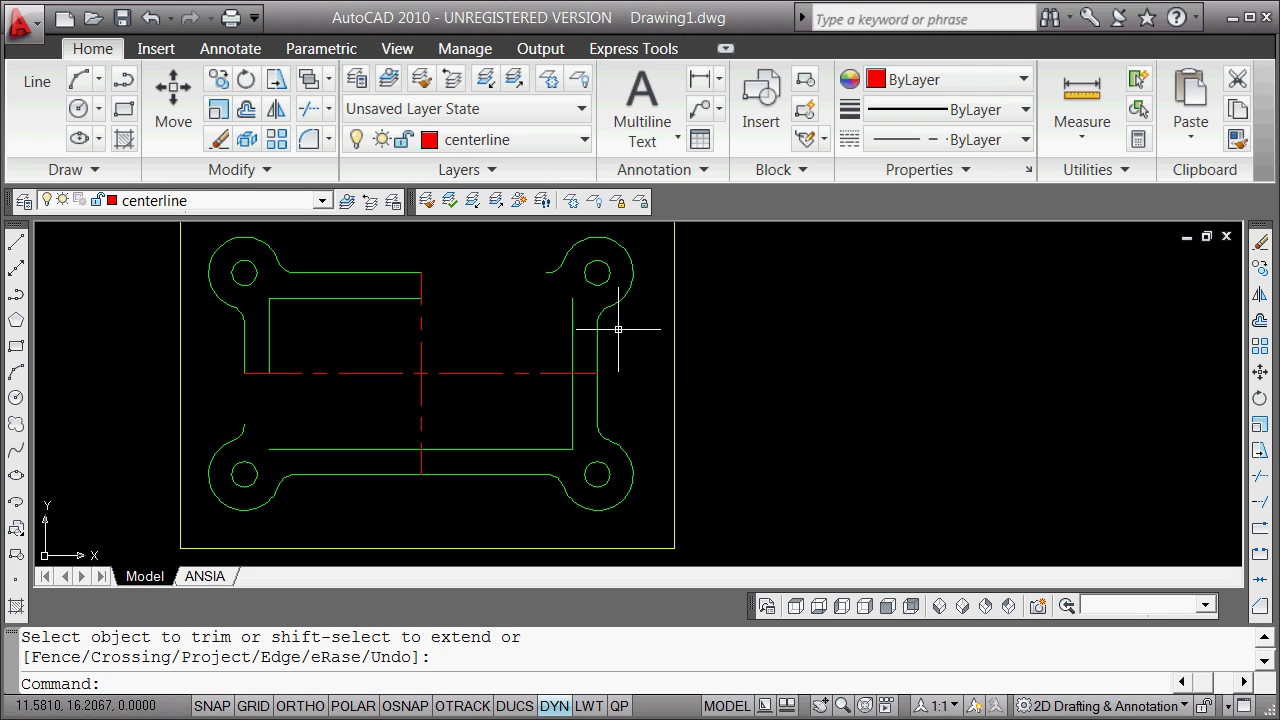
- Erase the right-side corner arcs, circles and vertical lines with a window selection
{"action": "type", "text": "e"}
{"action": "key", "text": "Return"}
{"action": "type", "text": "w"}
{"action": "key", "text": "Return"}
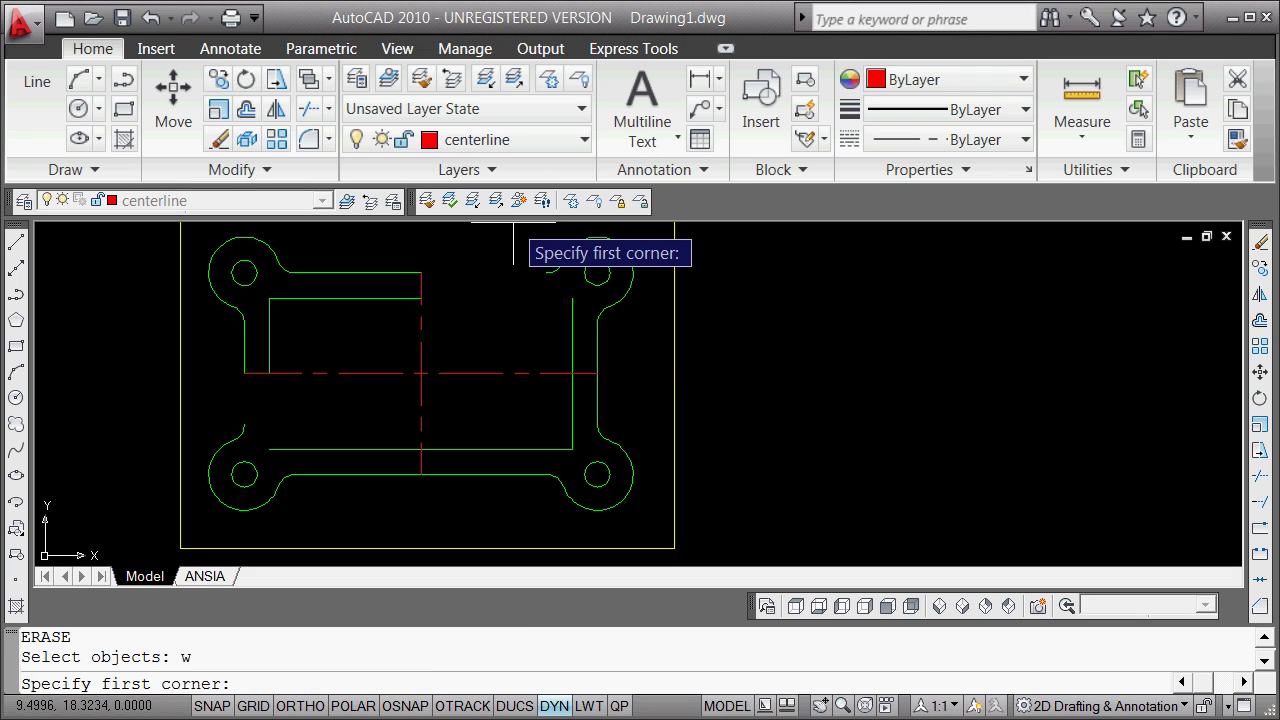
{"action": "left_click", "coordinate": [513, 223]}
{"action": "left_click", "coordinate": [646, 516]}
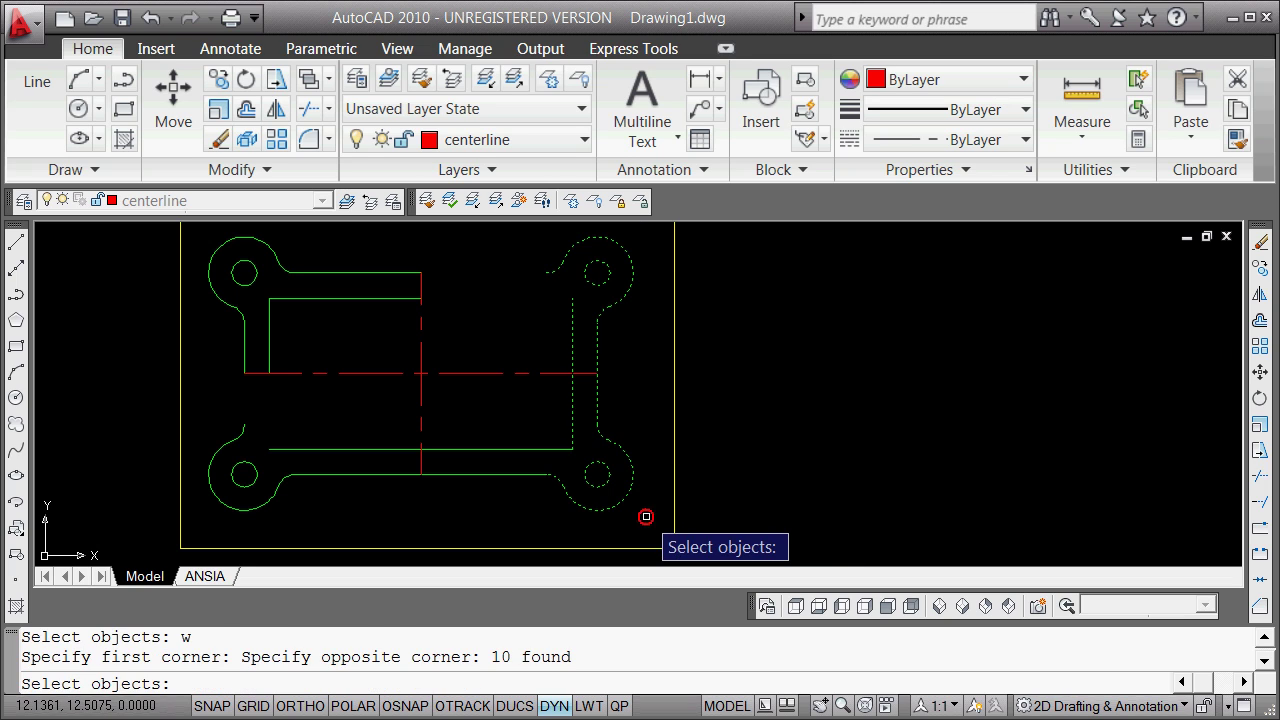
{"action": "key", "text": "Return"}
- Erase the remaining lower-left corner geometry and both bottom lines with a window selection, keeping the centerlines
{"action": "type", "text": "e"}
{"action": "key", "text": "Return"}
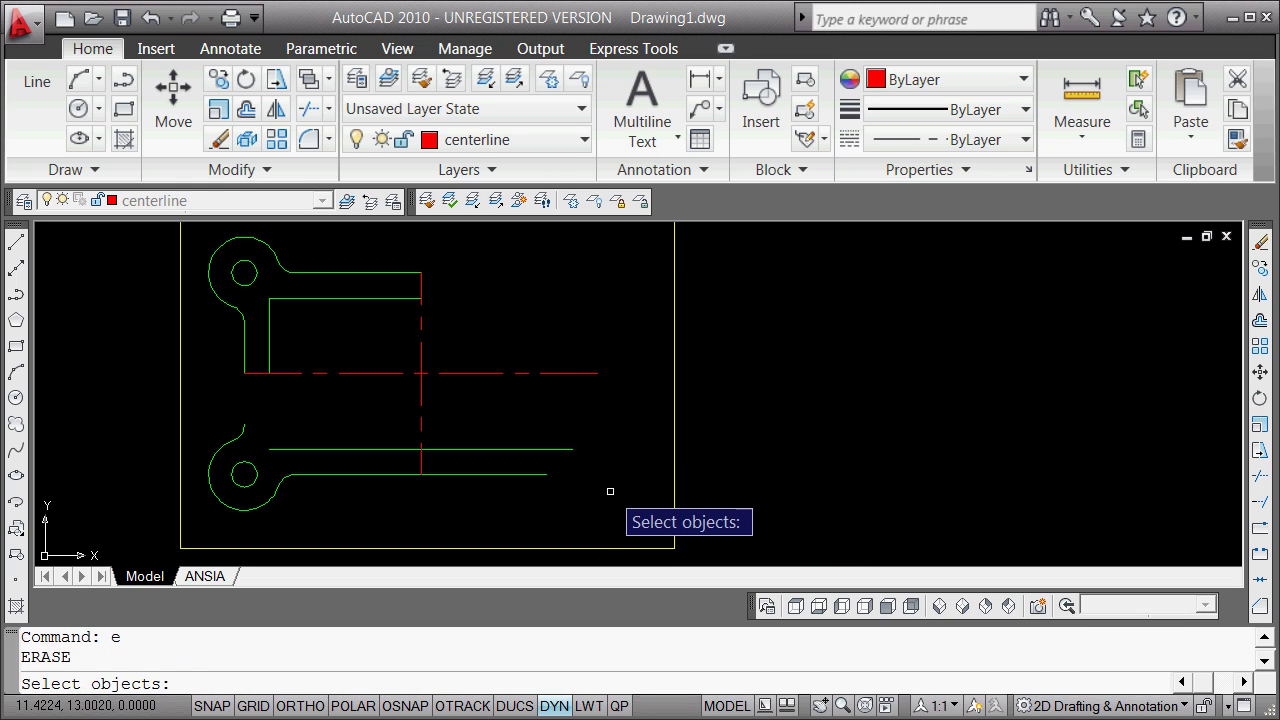
{"action": "type", "text": "w"}
{"action": "key", "text": "Return"}
{"action": "left_click", "coordinate": [608, 420]}
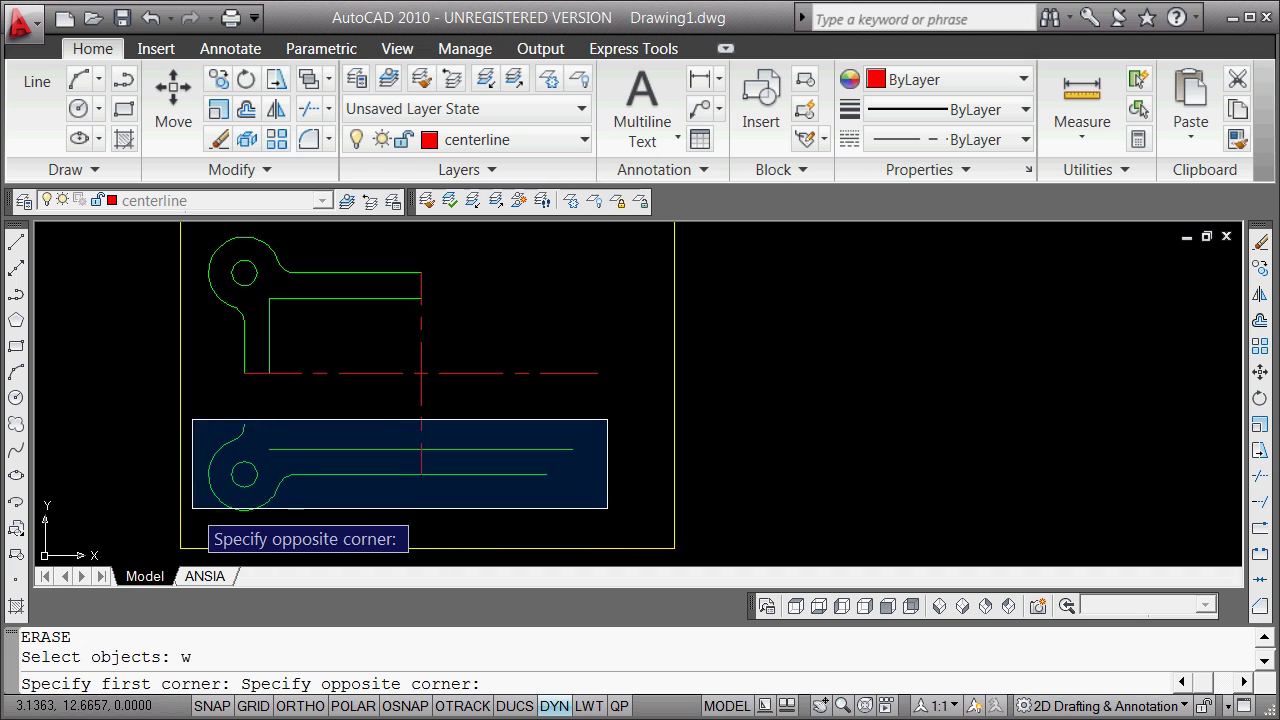
{"action": "left_click", "coordinate": [203, 513]}
{"action": "key", "text": "Return"}
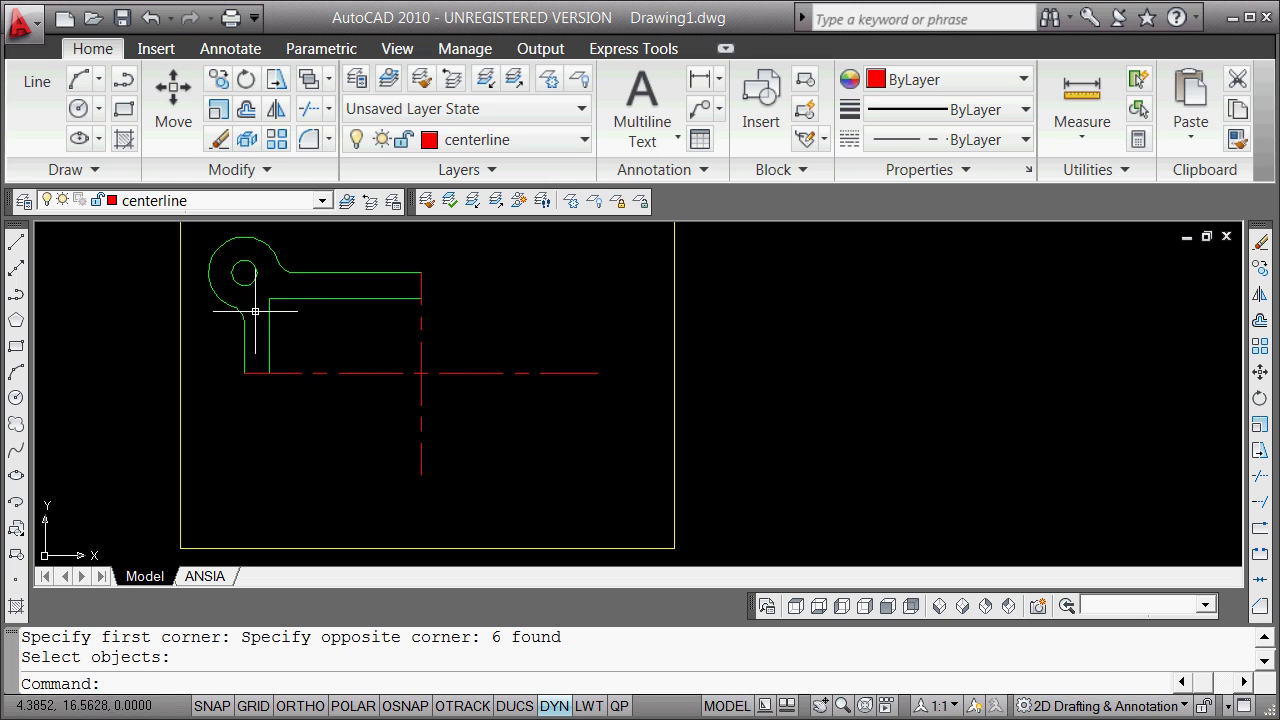
- Mirror a copy of the upper-left quarter across the vertical centerline using grips, keeping the original
{"action": "left_click", "coordinate": [323, 237]}
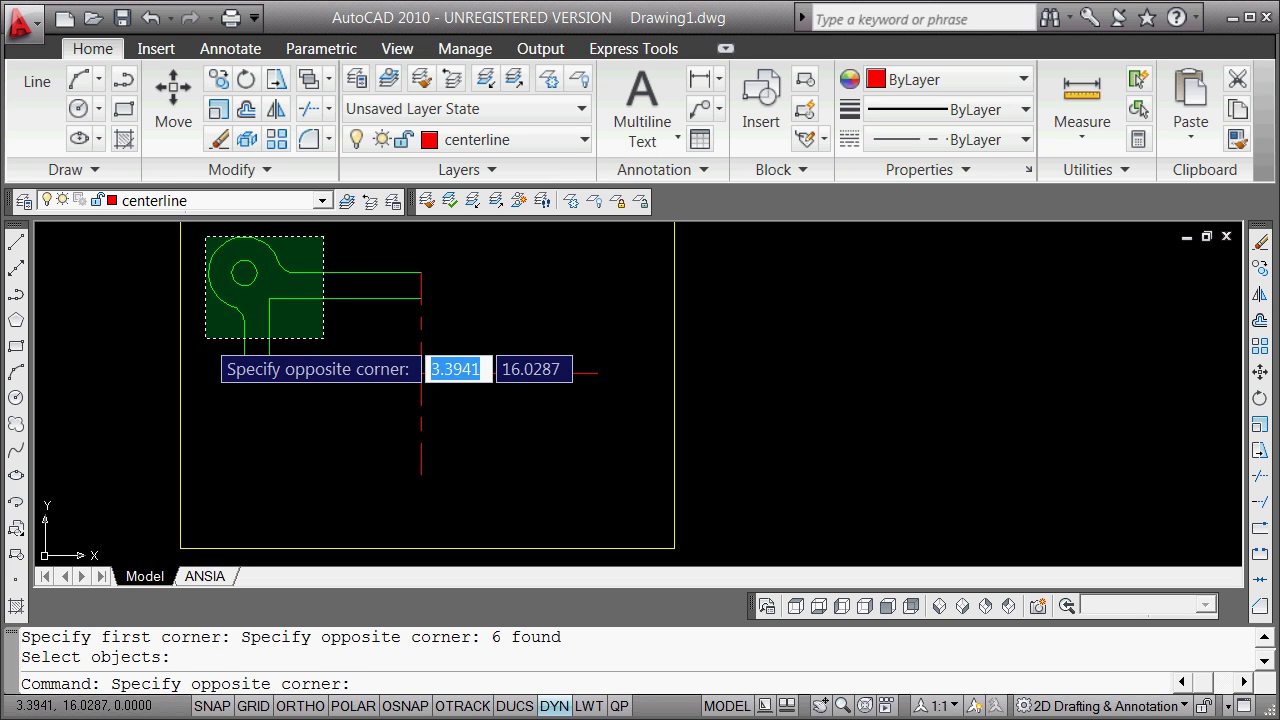
{"action": "left_click", "coordinate": [205, 336]}
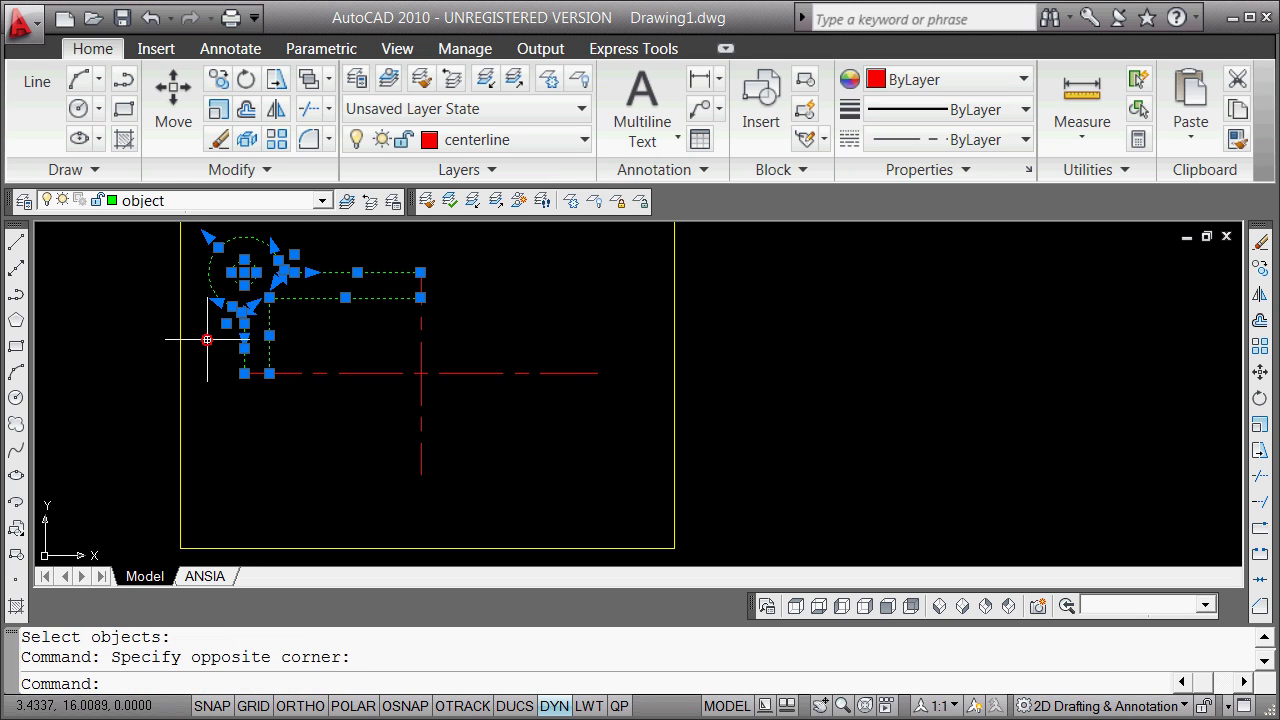
{"action": "left_click", "coordinate": [420, 272]}
{"action": "key", "text": "space"}
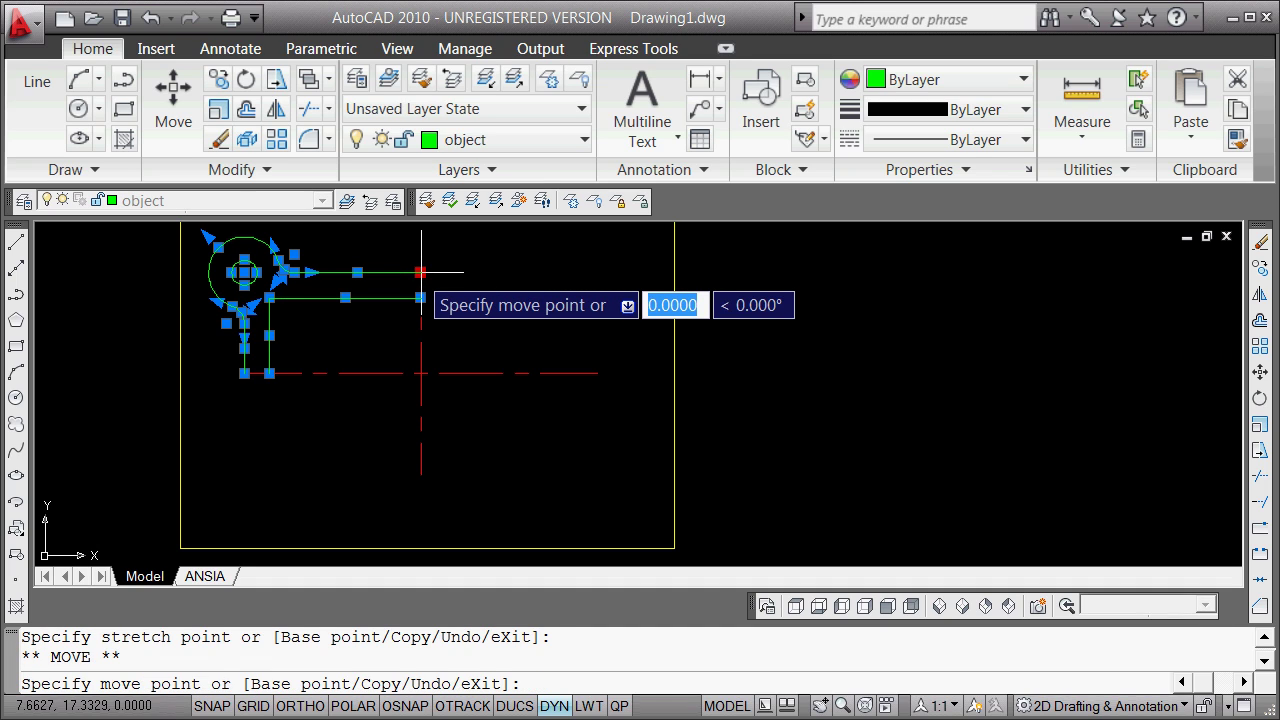
{"action": "key", "text": "space"}
{"action": "key", "text": "space"}
{"action": "key", "text": "space"}
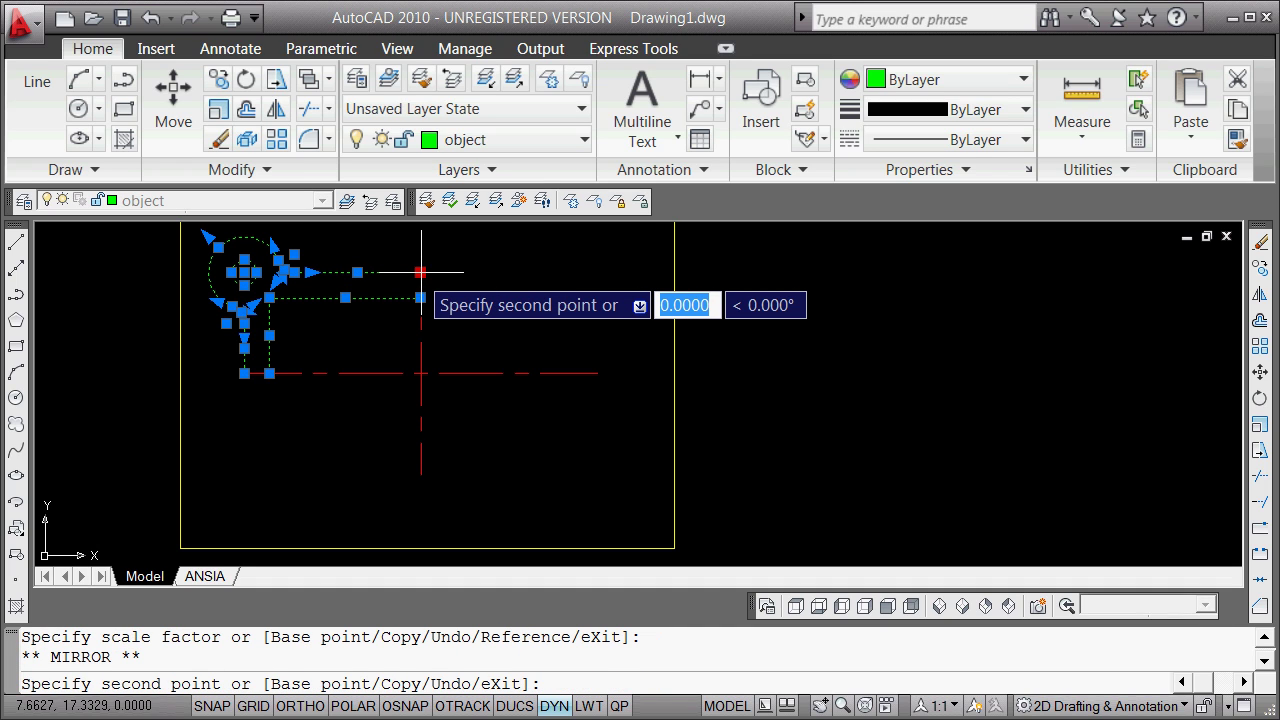
{"action": "type", "text": "c"}
{"action": "key", "text": "space"}
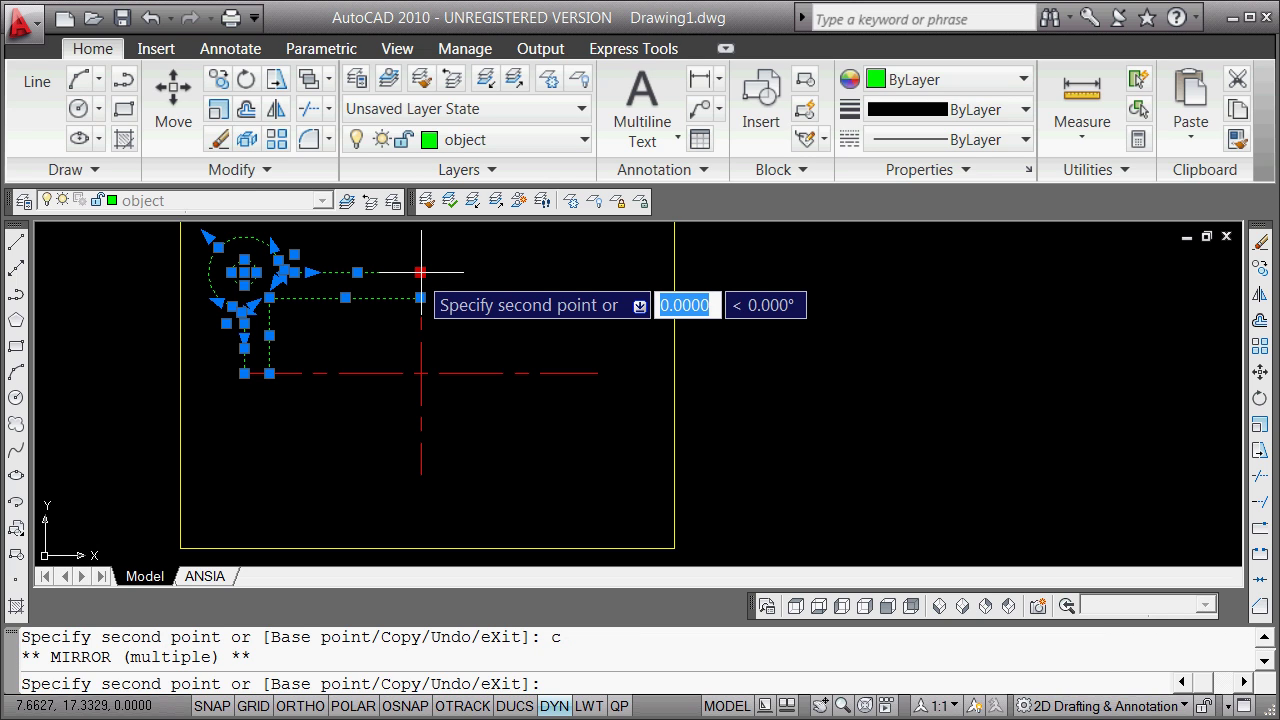
{"action": "right_click", "coordinate": [429, 496], "text": "shift"}
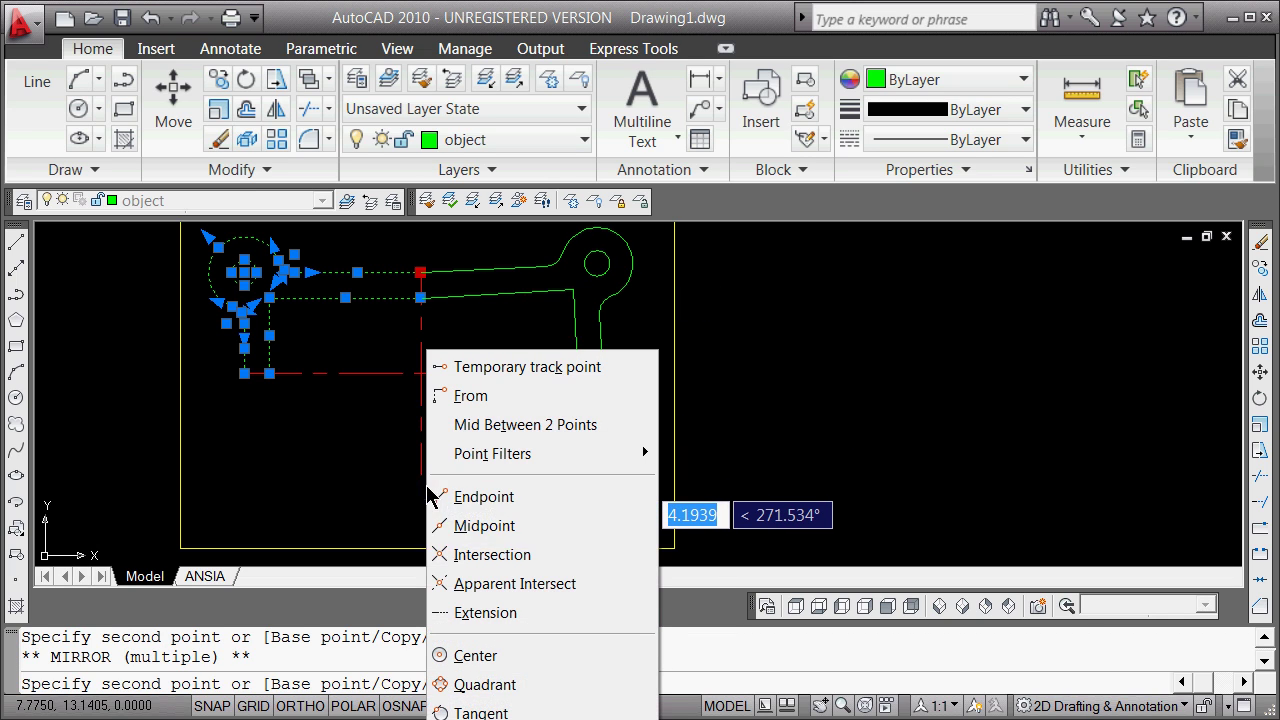
{"action": "left_click", "coordinate": [490, 497]}
{"action": "left_click", "coordinate": [420, 472]}
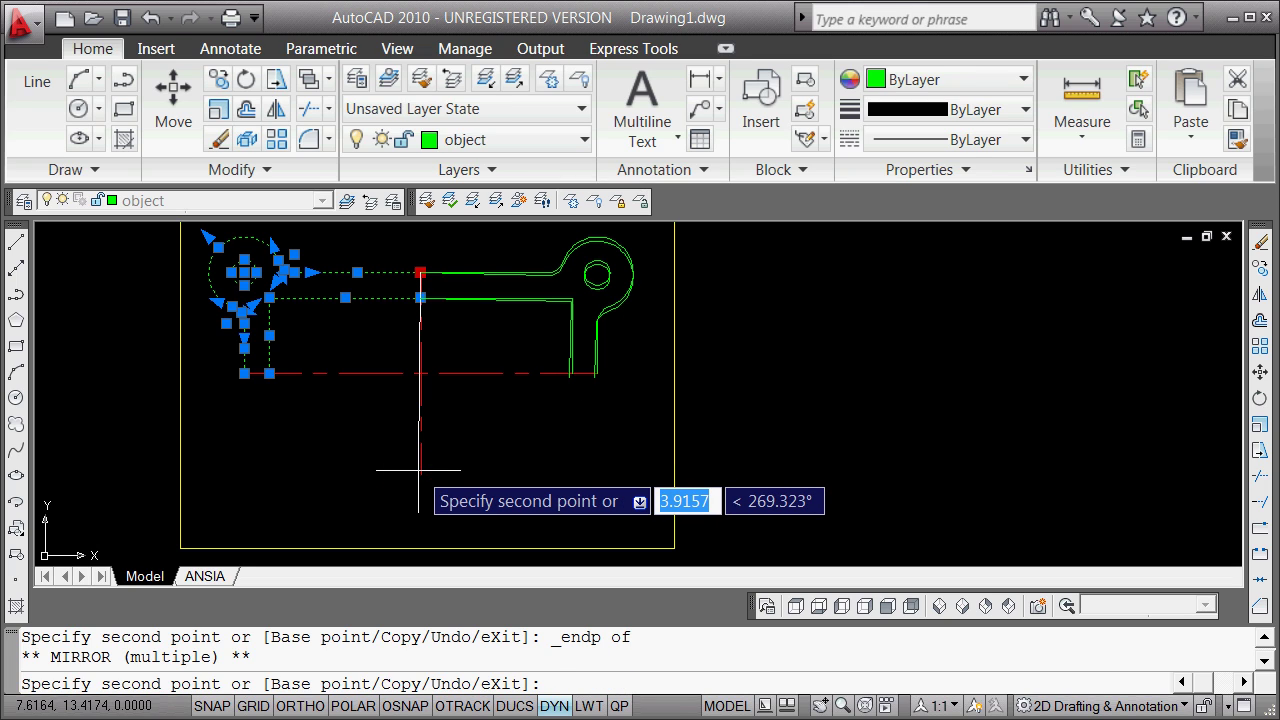
{"action": "key", "text": "Escape"}
{"action": "key", "text": "Escape"}
{"action": "key", "text": "Escape"}
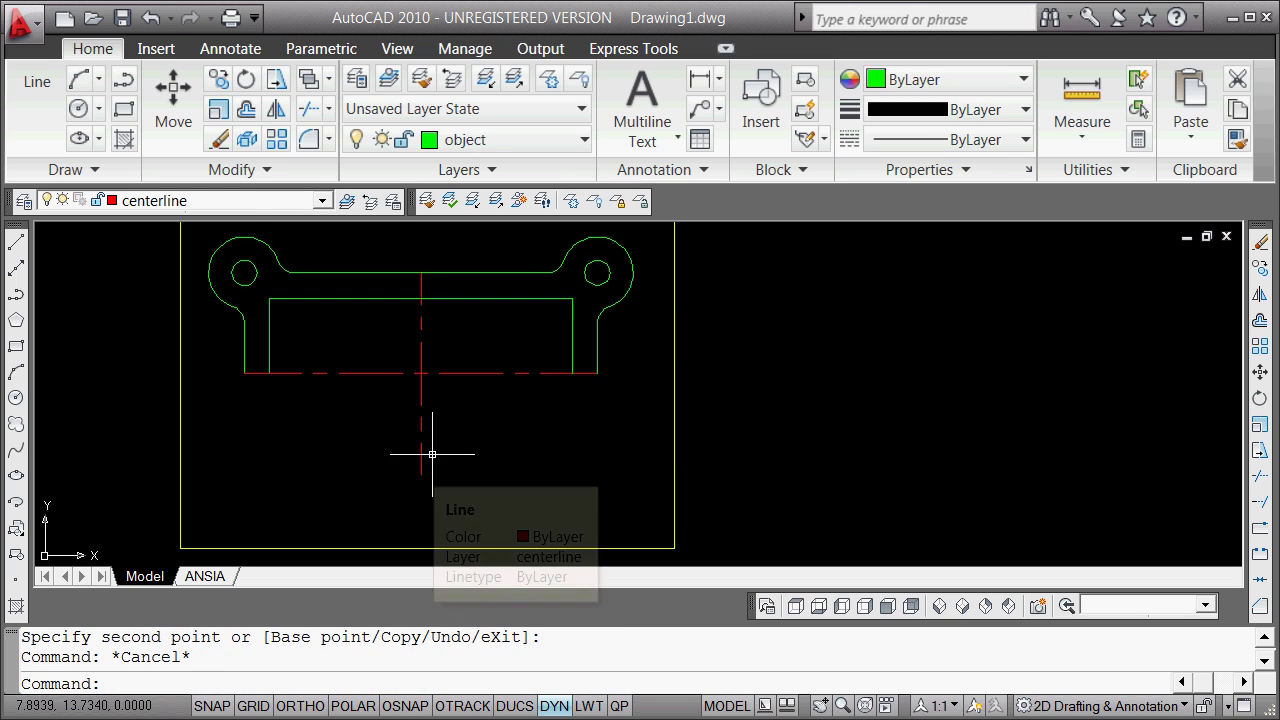
- Select the upper half's outline, inner lines and circles, including the outer and inner right vertical lines
{"action": "left_click", "coordinate": [190, 228]}
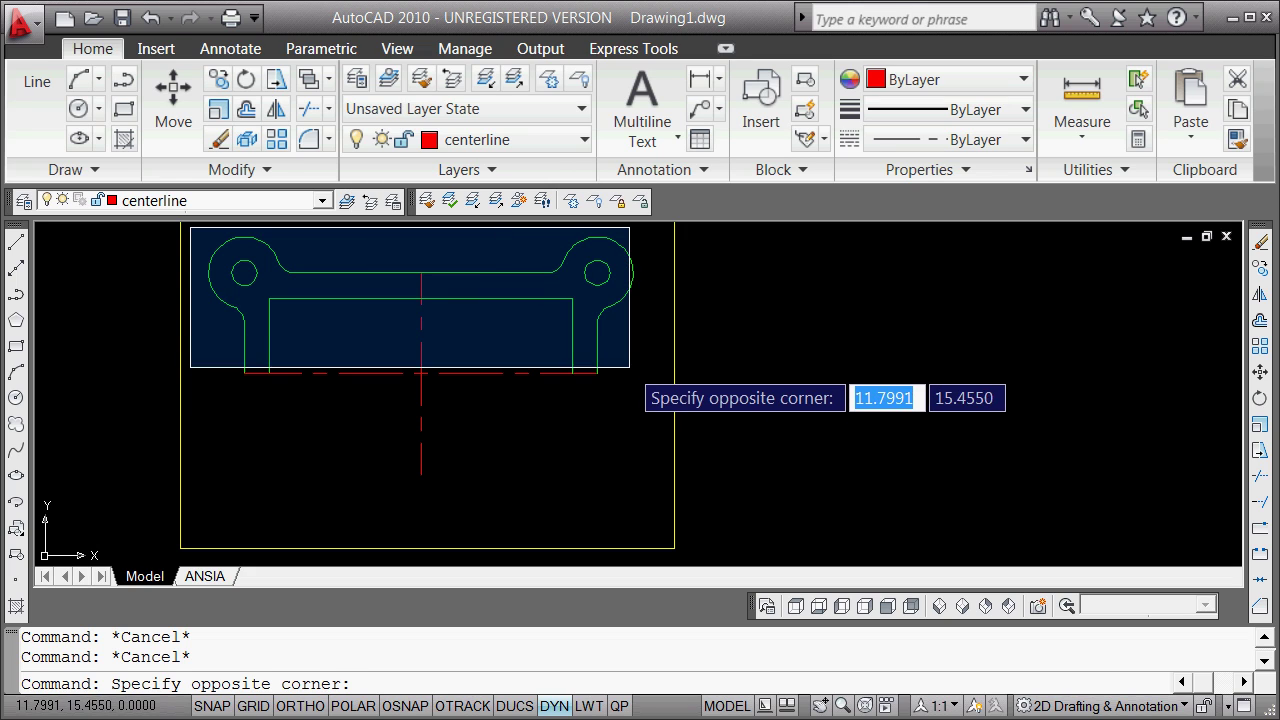
{"action": "left_click", "coordinate": [628, 367]}
{"action": "left_click", "coordinate": [596, 360]}
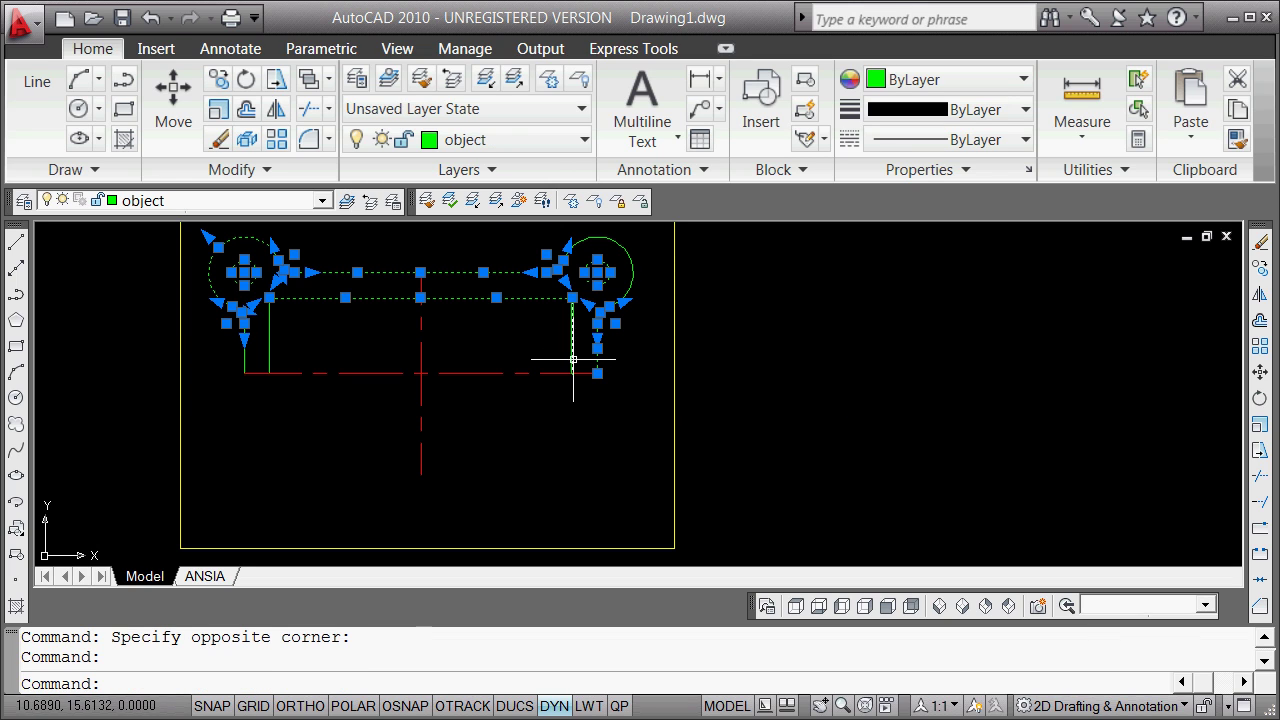
{"action": "left_click", "coordinate": [572, 359]}
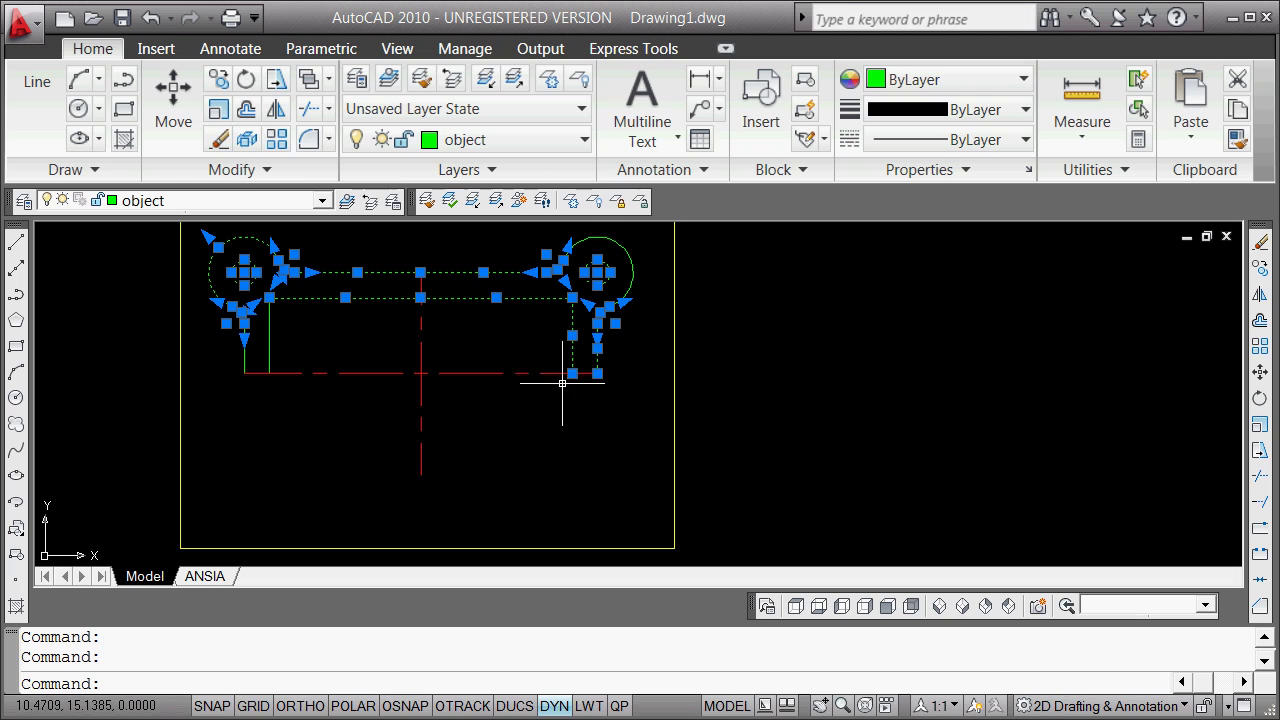